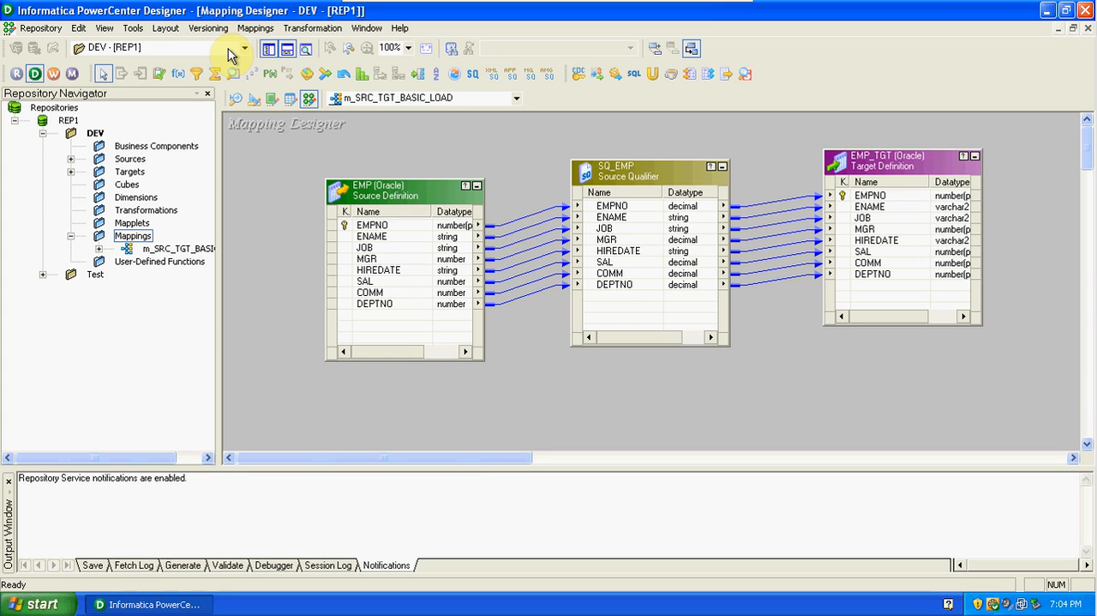
# Create a Filter transformation named FIL_DEPTNO20 in the m_SRC_TGT_BASIC_LOAD mapping.
pyautogui.click(228, 49)
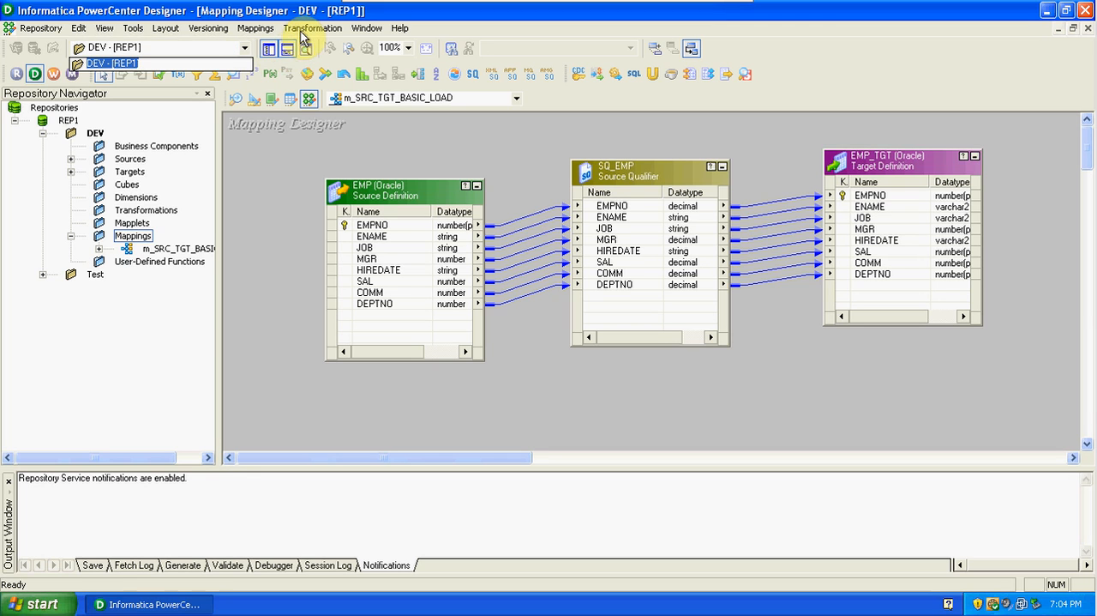
pyautogui.click(302, 34)
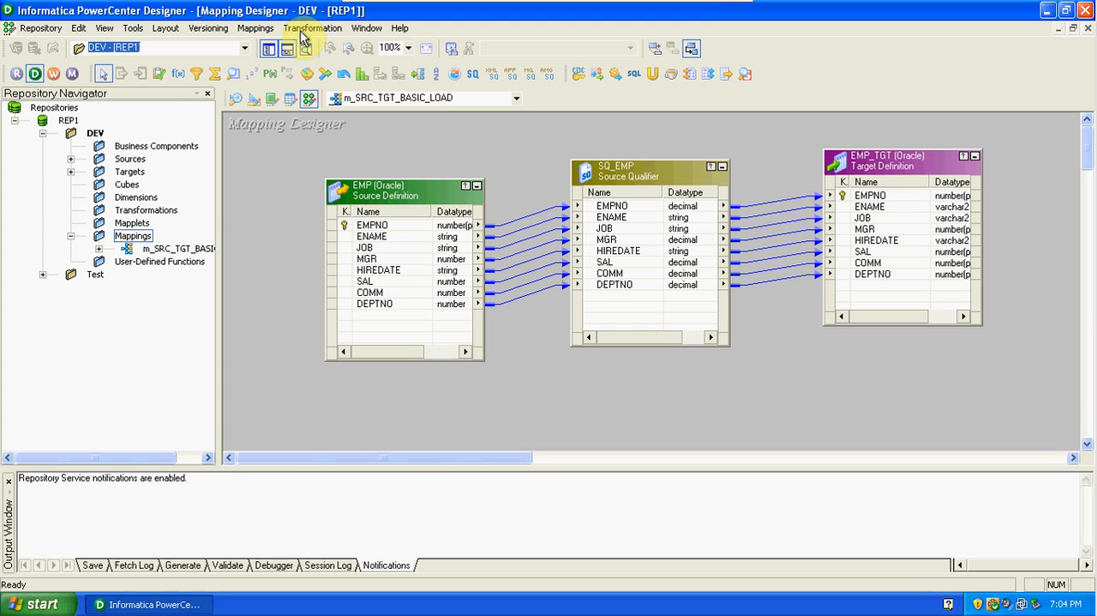
pyautogui.click(308, 28)
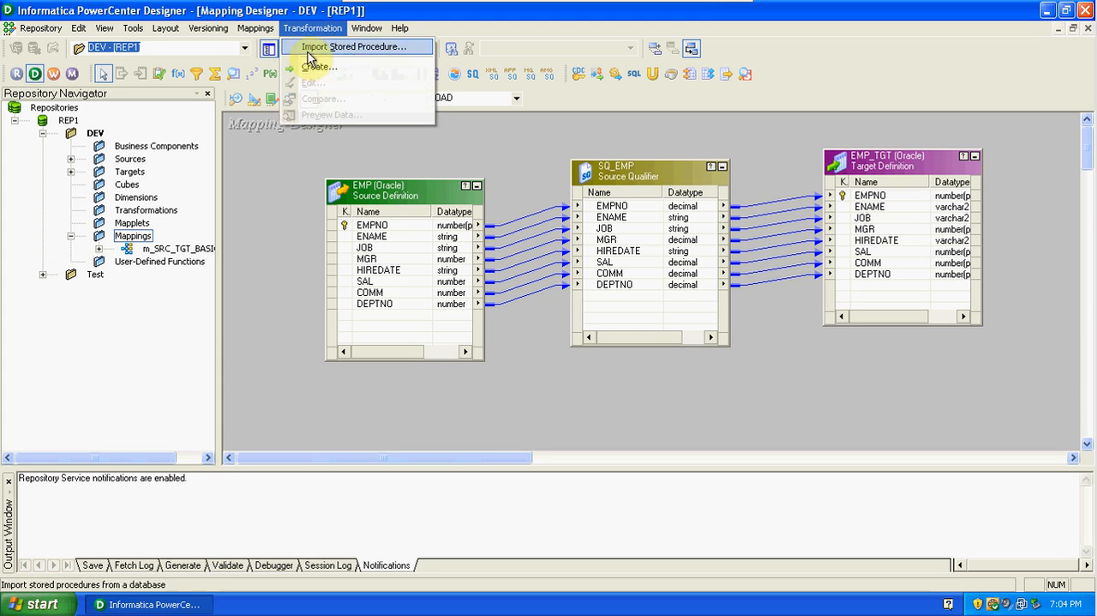
pyautogui.click(318, 69)
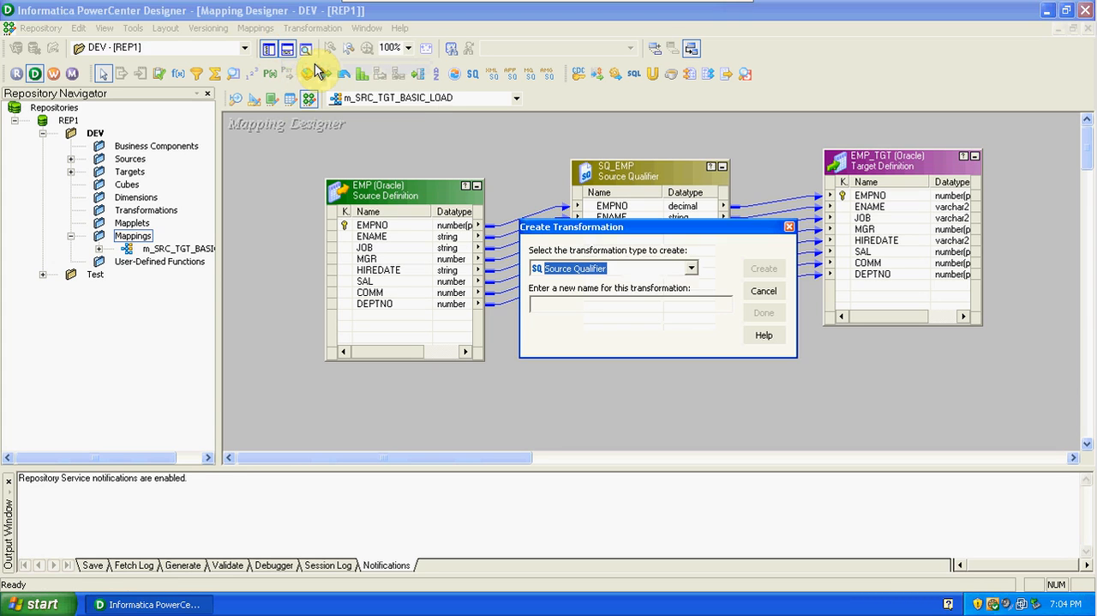
pyautogui.click(691, 270)
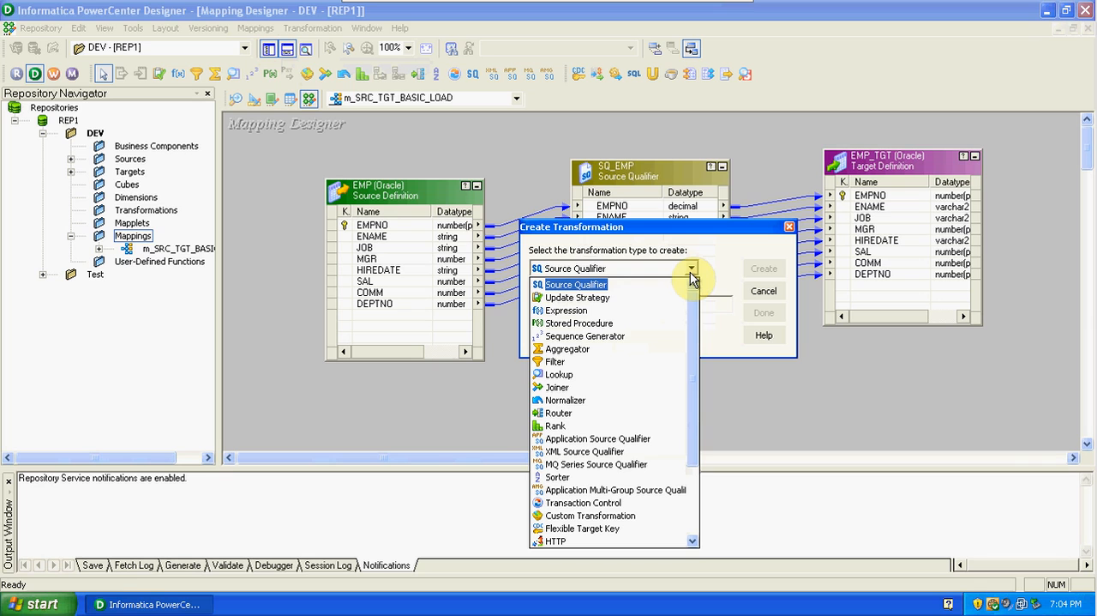
pyautogui.click(562, 363)
pyautogui.click(567, 304)
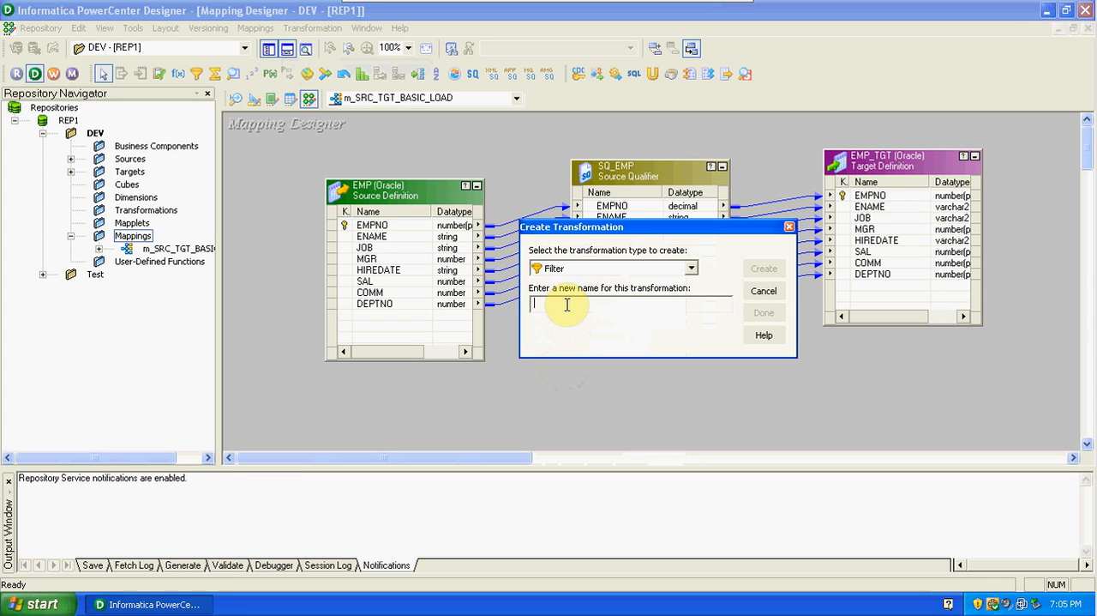
pyautogui.write('f')
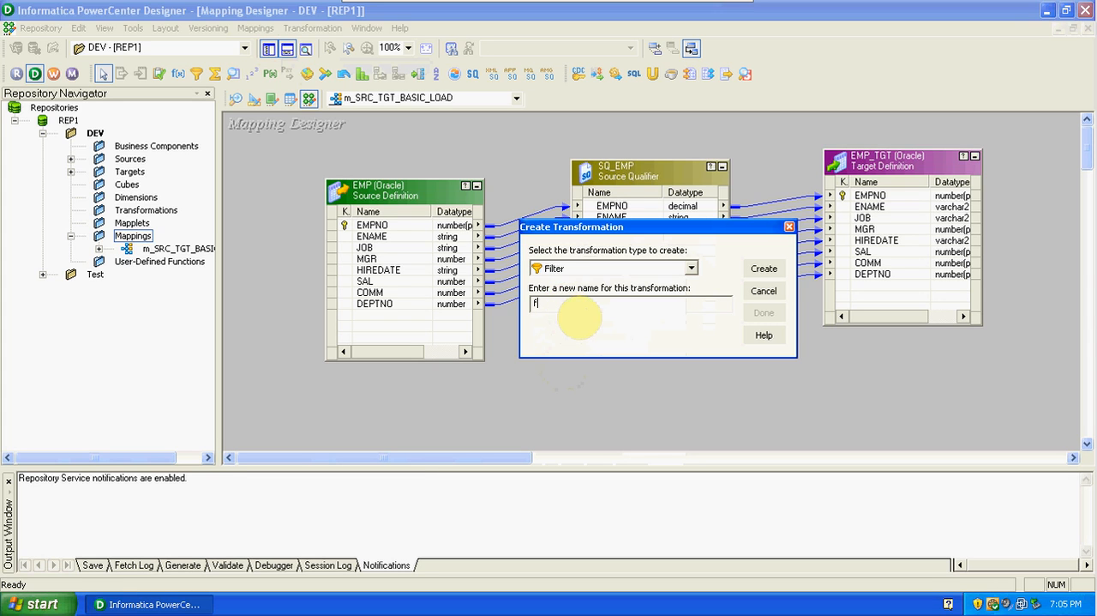
pyautogui.press('BackSpace')
pyautogui.press('capslock')
pyautogui.write('FIL')
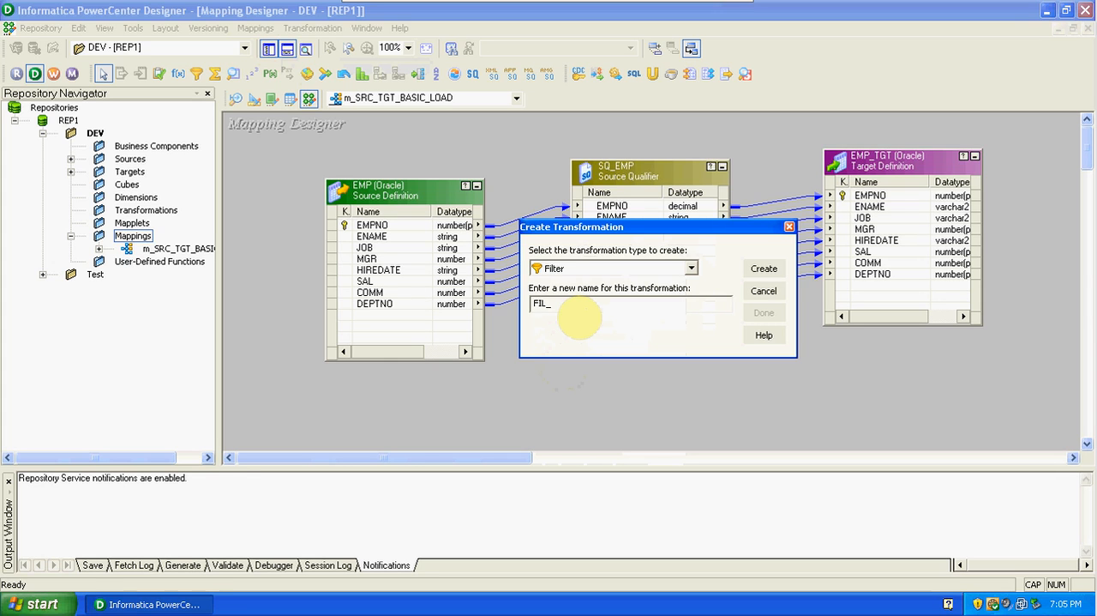
pyautogui.write('_DEPTNO20')
pyautogui.click(781, 272)
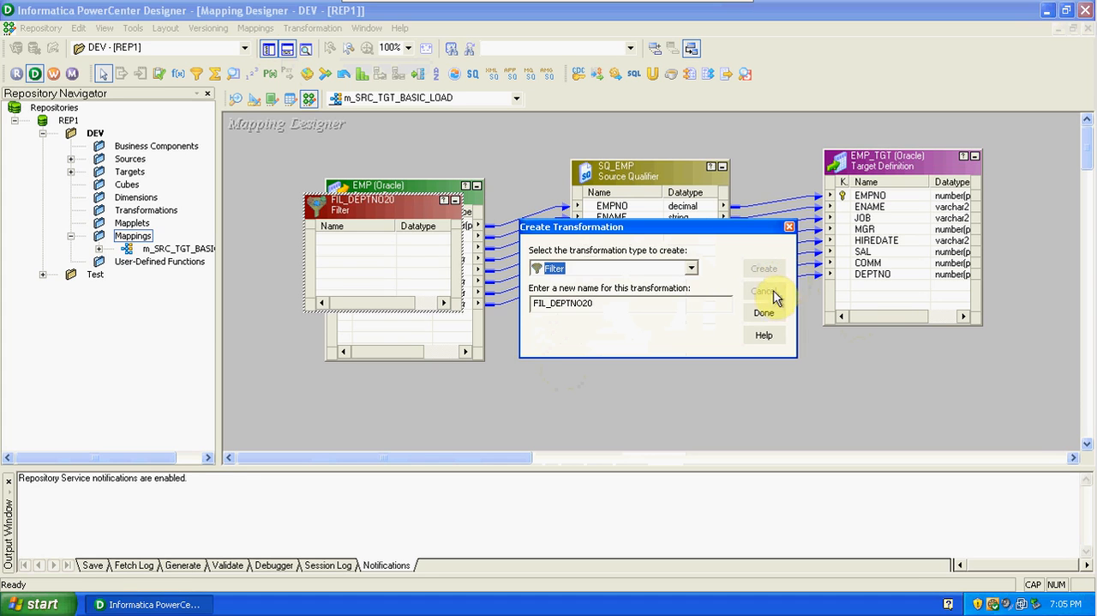
pyautogui.click(764, 312)
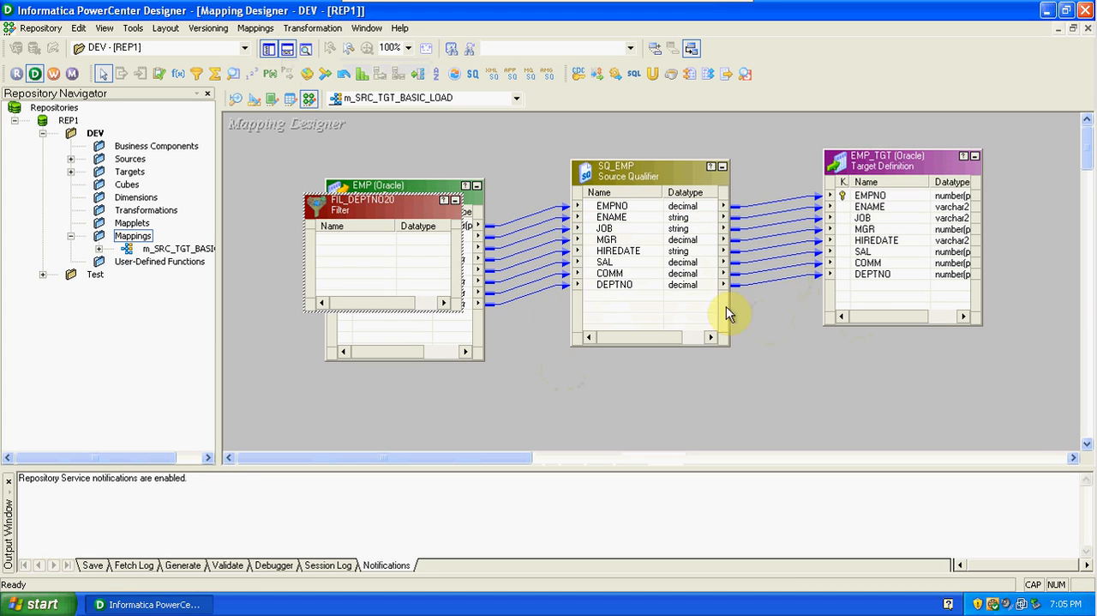
# Hide the Repository Navigator and rearrange the mapping objects, with the filter below and a wide gap between SQ_EMP and EMP_TGT.
pyautogui.moveTo(374, 196); pyautogui.dragTo(795, 356)
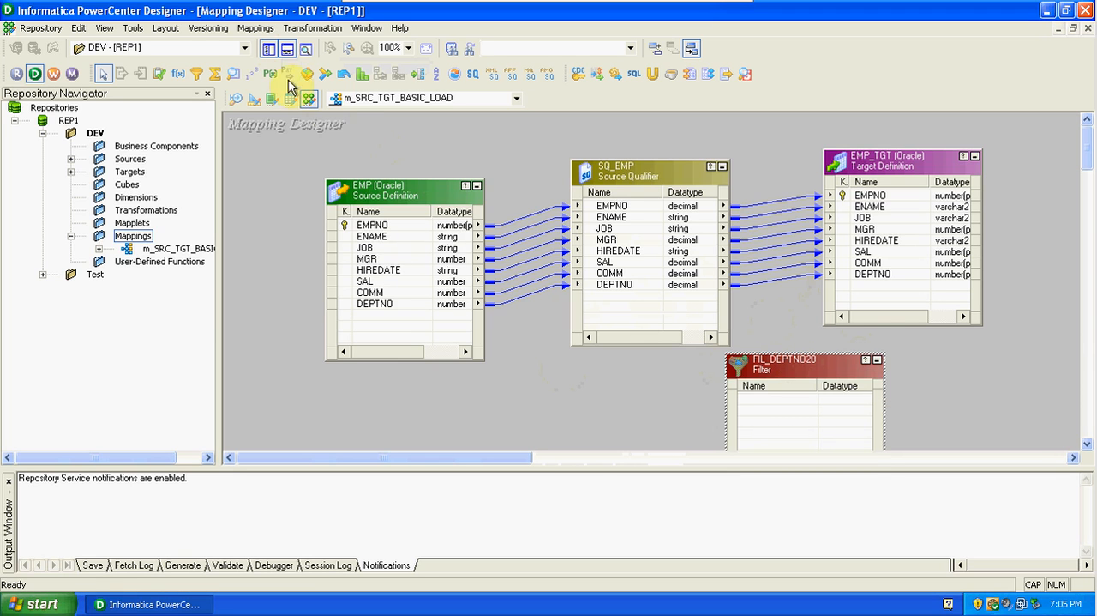
pyautogui.click(268, 51)
pyautogui.moveTo(214, 191); pyautogui.dragTo(174, 155)
pyautogui.moveTo(407, 171); pyautogui.dragTo(348, 157)
pyautogui.moveTo(697, 161); pyautogui.dragTo(850, 160)
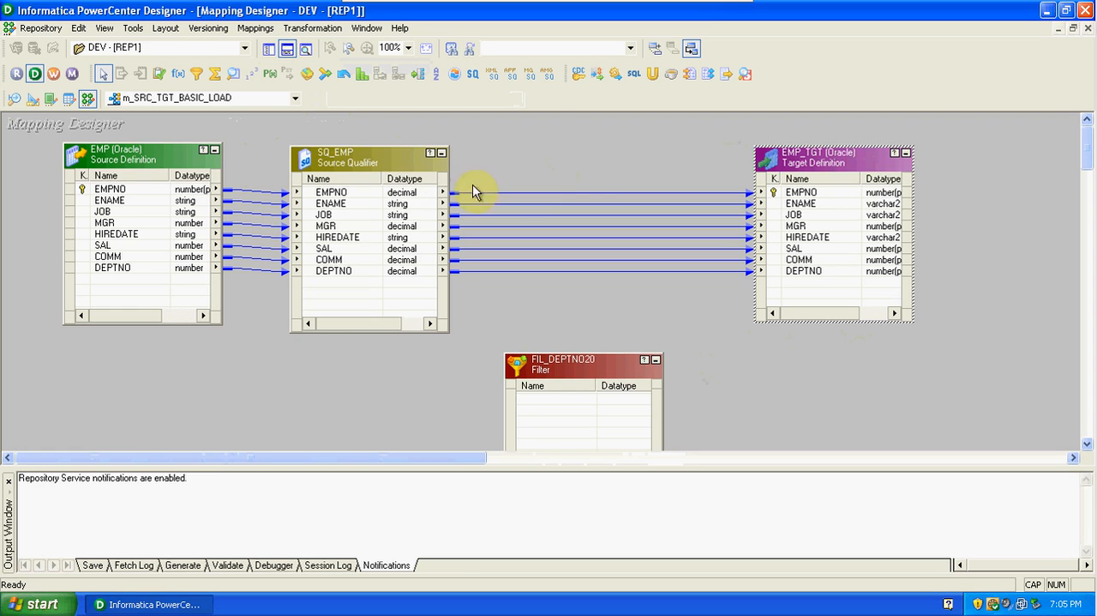
# Delete all links between the SQ_EMP source qualifier and the EMP_TGT target.
pyautogui.click(382, 163)
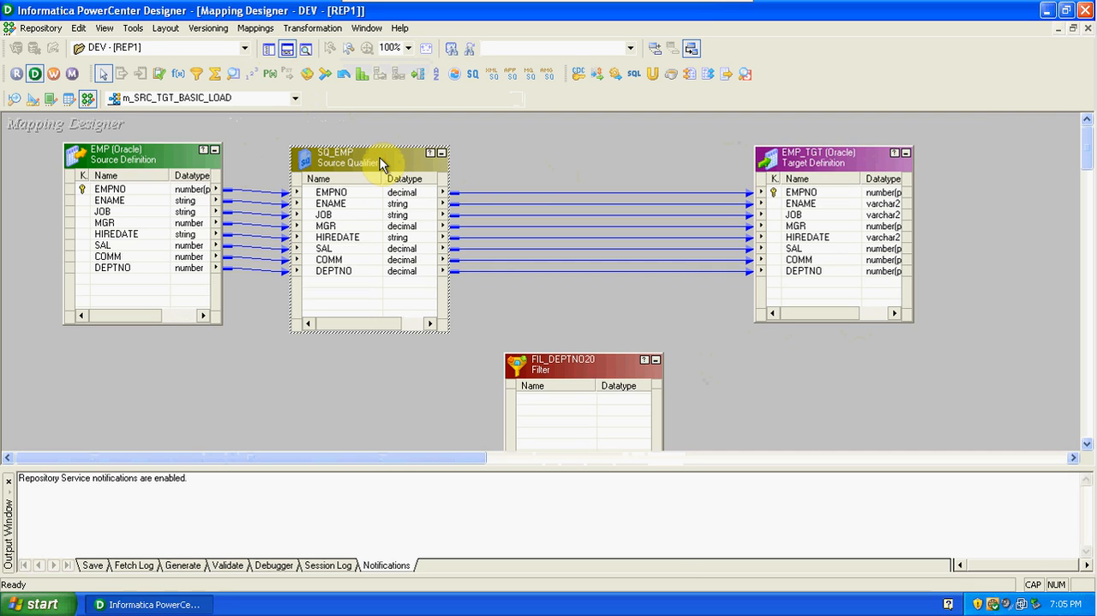
pyautogui.moveTo(523, 174); pyautogui.dragTo(547, 293)
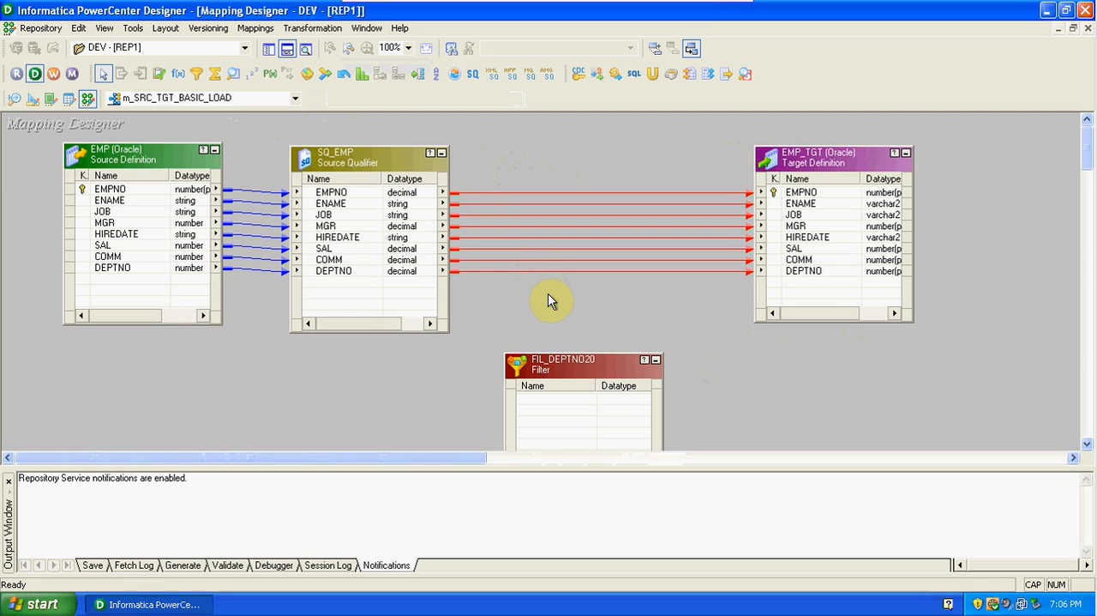
pyautogui.press('Delete')
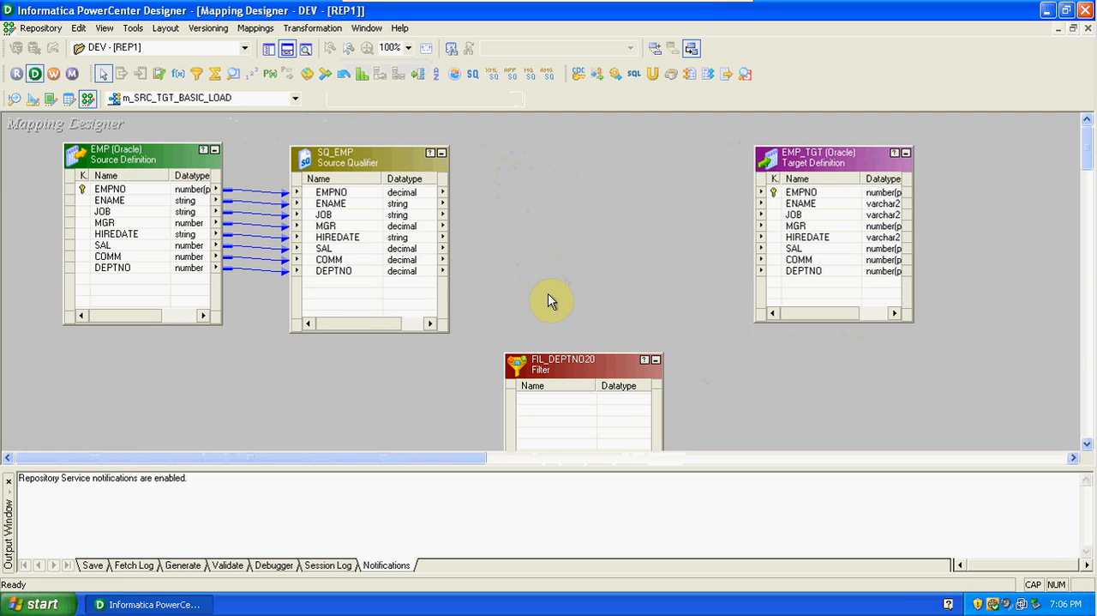
# Place FIL_DEPTNO20 between SQ_EMP and EMP_TGT and enlarge it vertically to make room for all ports.
pyautogui.moveTo(591, 363); pyautogui.dragTo(580, 231)
pyautogui.moveTo(577, 175); pyautogui.dragTo(580, 172)
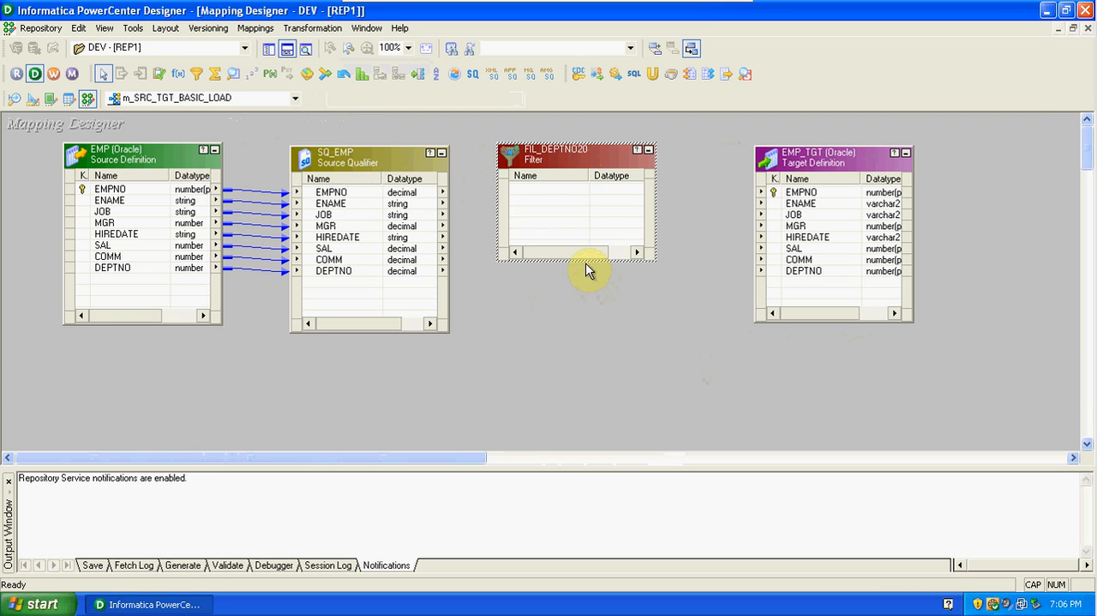
pyautogui.moveTo(588, 260); pyautogui.dragTo(594, 358)
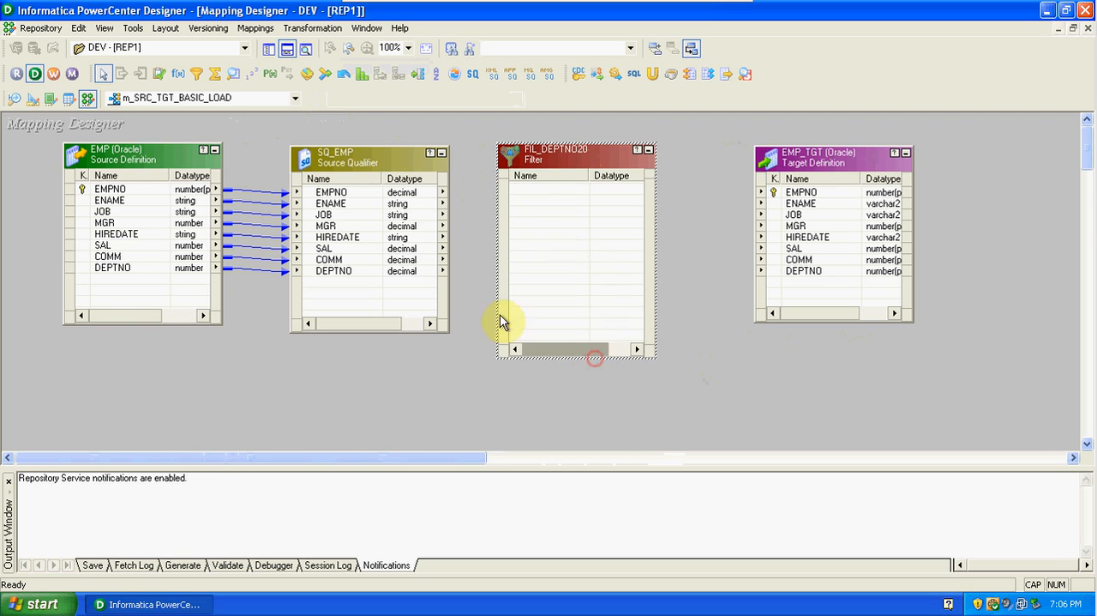
# Link all SQ_EMP ports into FIL_DEPTNO20, and link all of the filter's ports to the matching EMP_TGT columns.
pyautogui.rightClick(364, 196)
pyautogui.click(381, 201)
pyautogui.moveTo(327, 189); pyautogui.dragTo(550, 194)
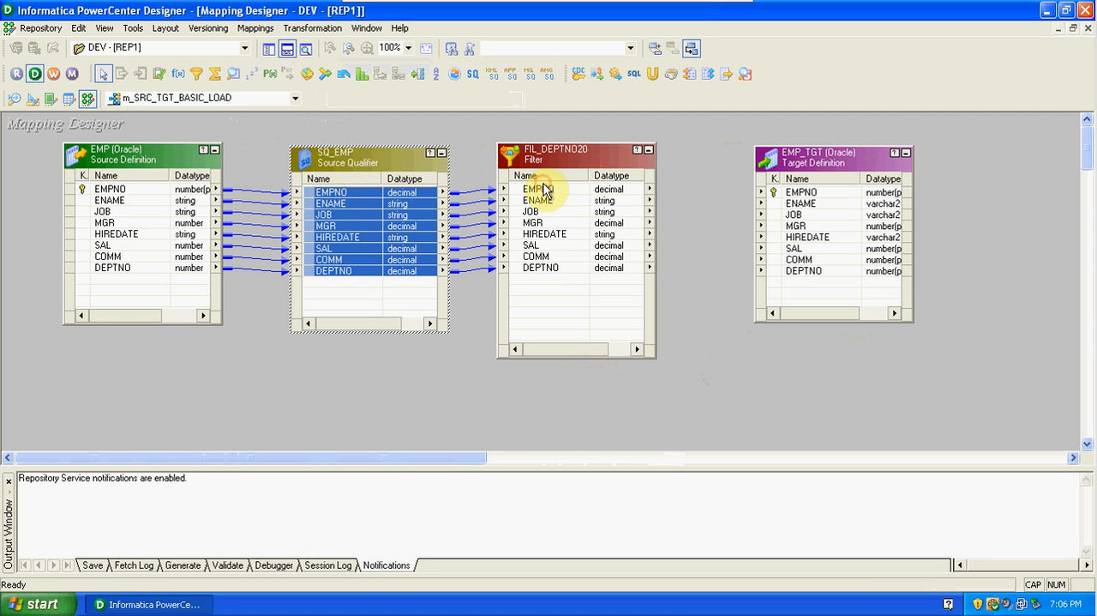
pyautogui.rightClick(550, 192)
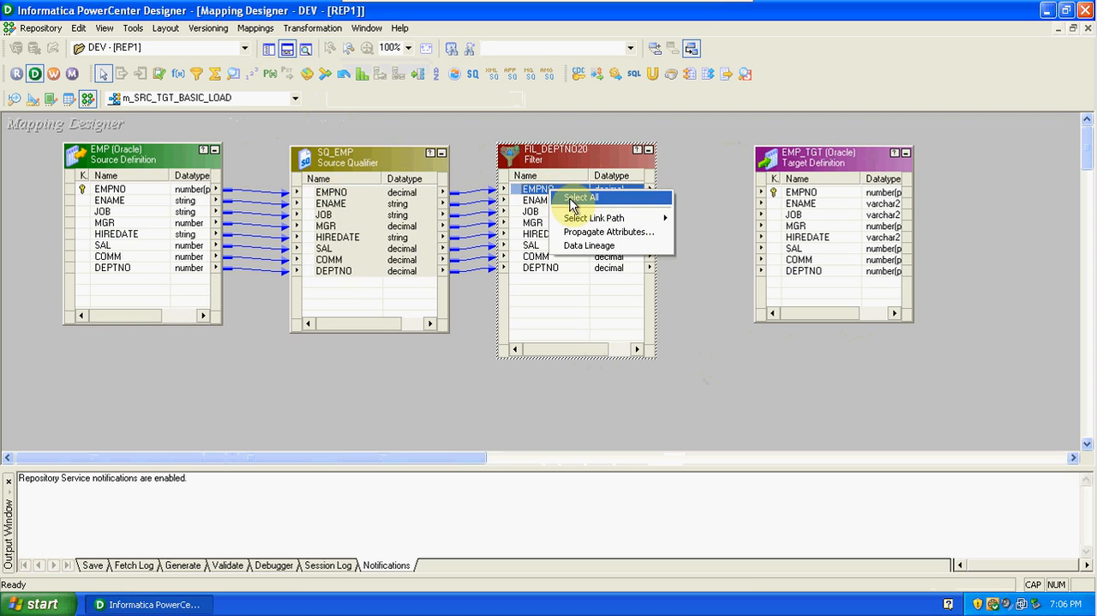
pyautogui.click(570, 203)
pyautogui.moveTo(540, 192); pyautogui.dragTo(805, 203)
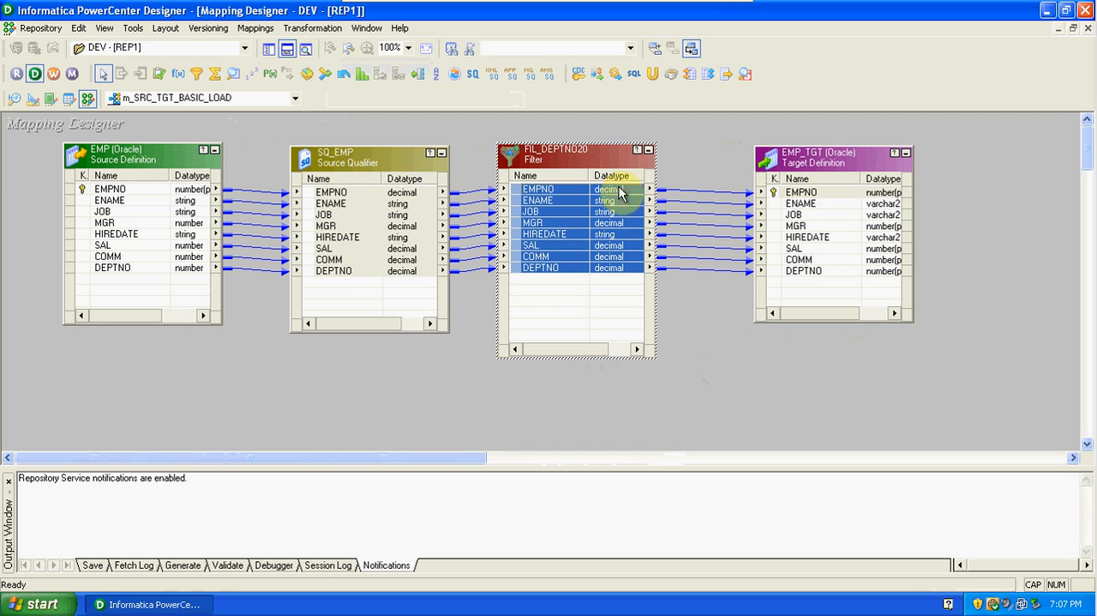
# Set the filter condition of FIL_DEPTNO20 to DEPTNO=20 and validate the expression.
pyautogui.doubleClick(556, 165)
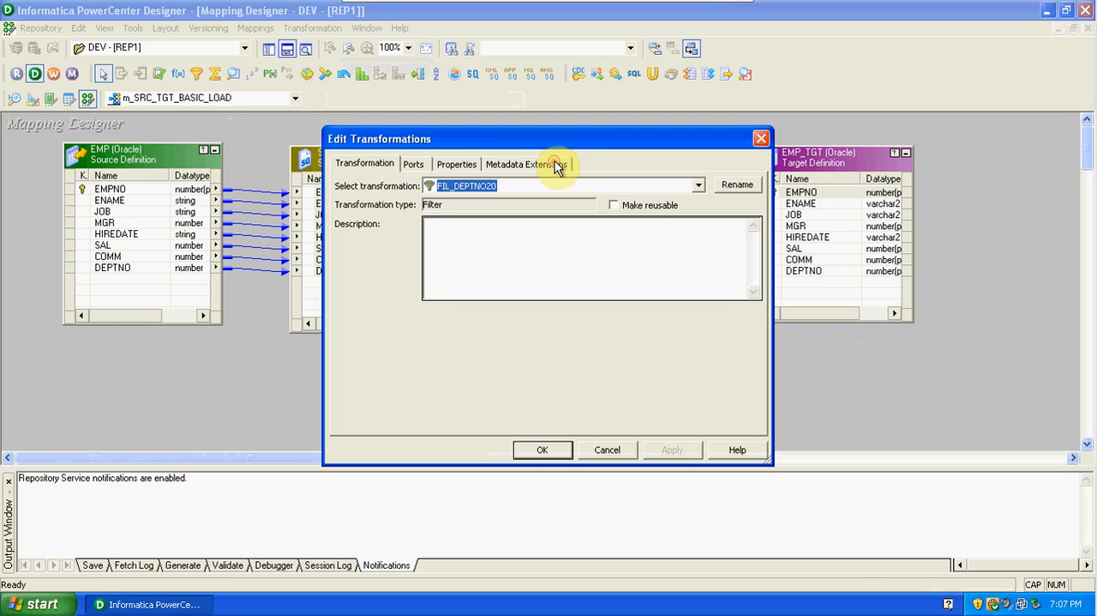
pyautogui.click(415, 165)
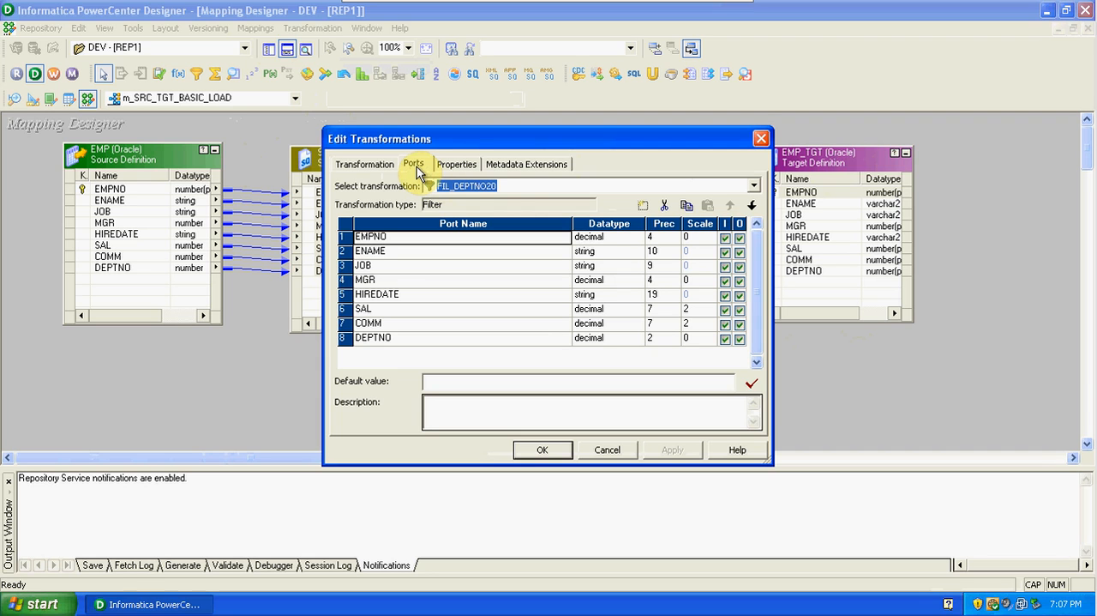
pyautogui.click(725, 238)
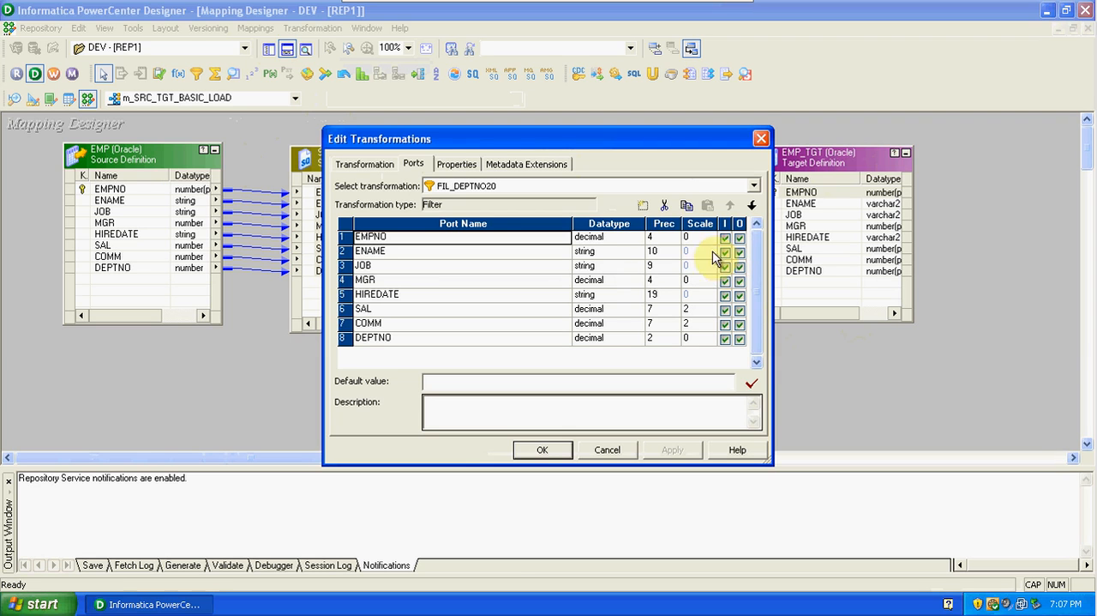
pyautogui.click(471, 167)
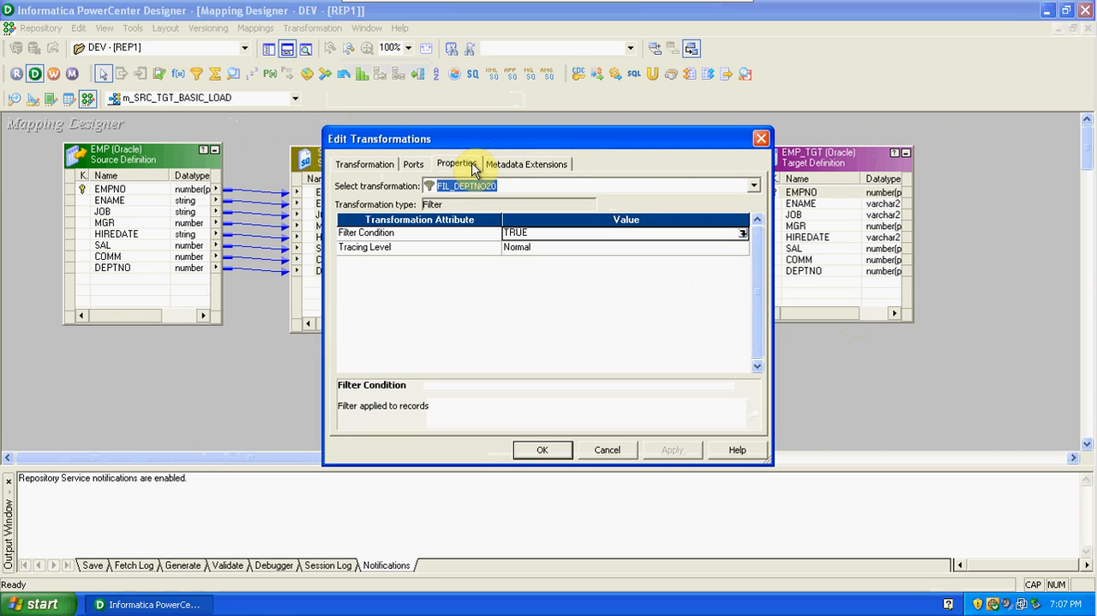
pyautogui.click(743, 234)
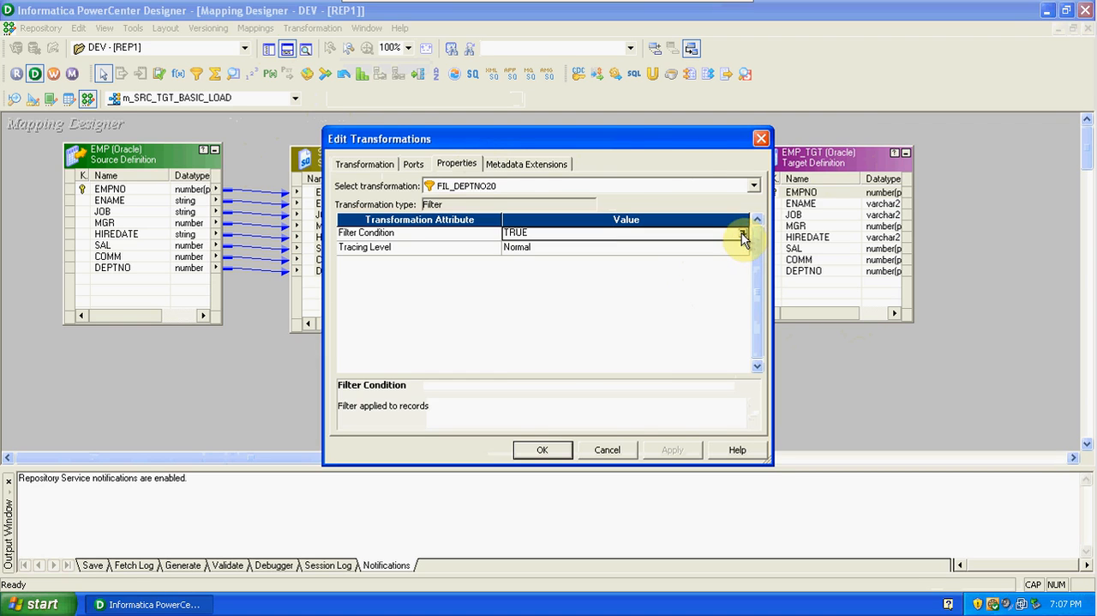
pyautogui.moveTo(534, 210); pyautogui.dragTo(461, 206)
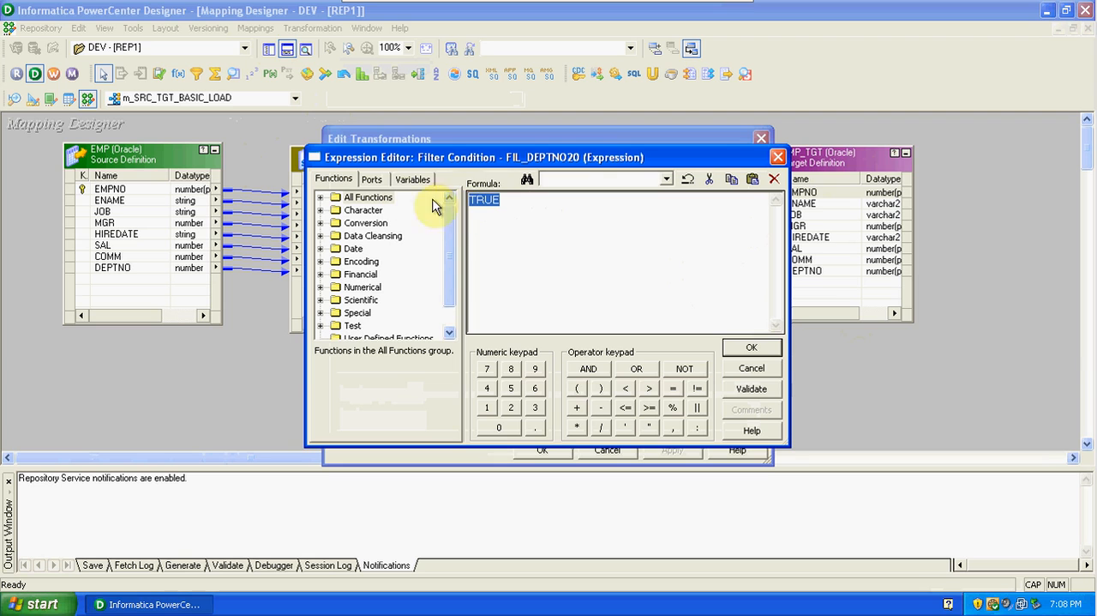
pyautogui.click(368, 180)
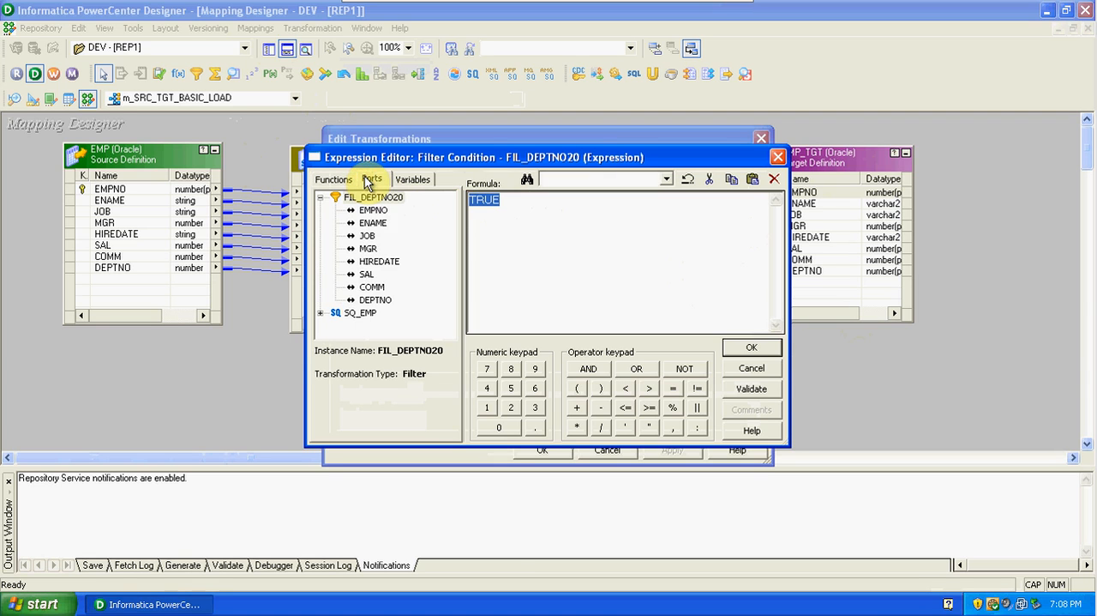
pyautogui.doubleClick(377, 300)
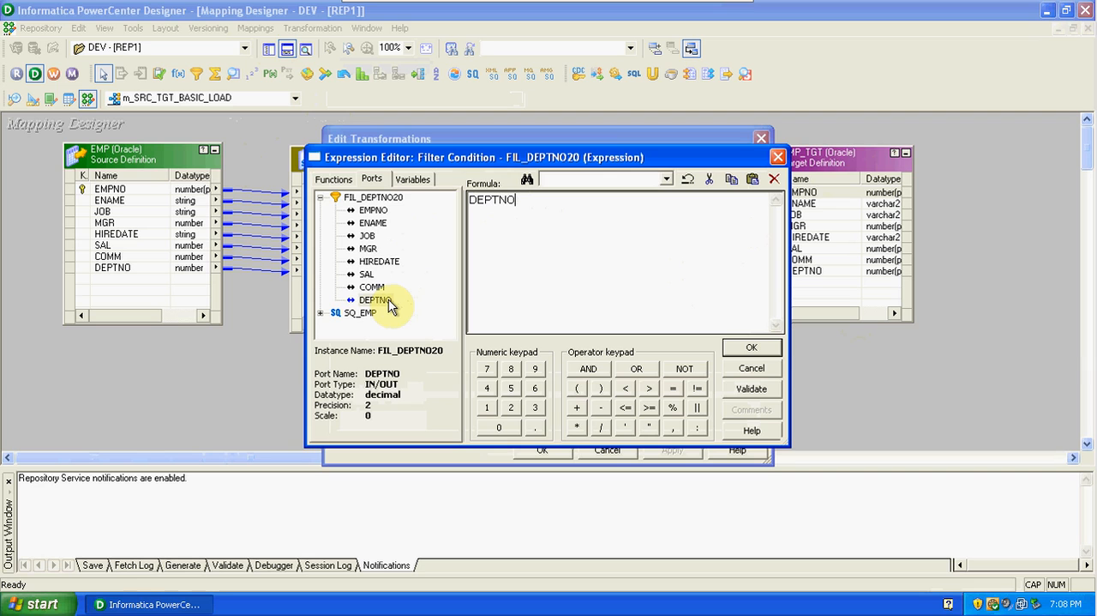
pyautogui.write('=20')
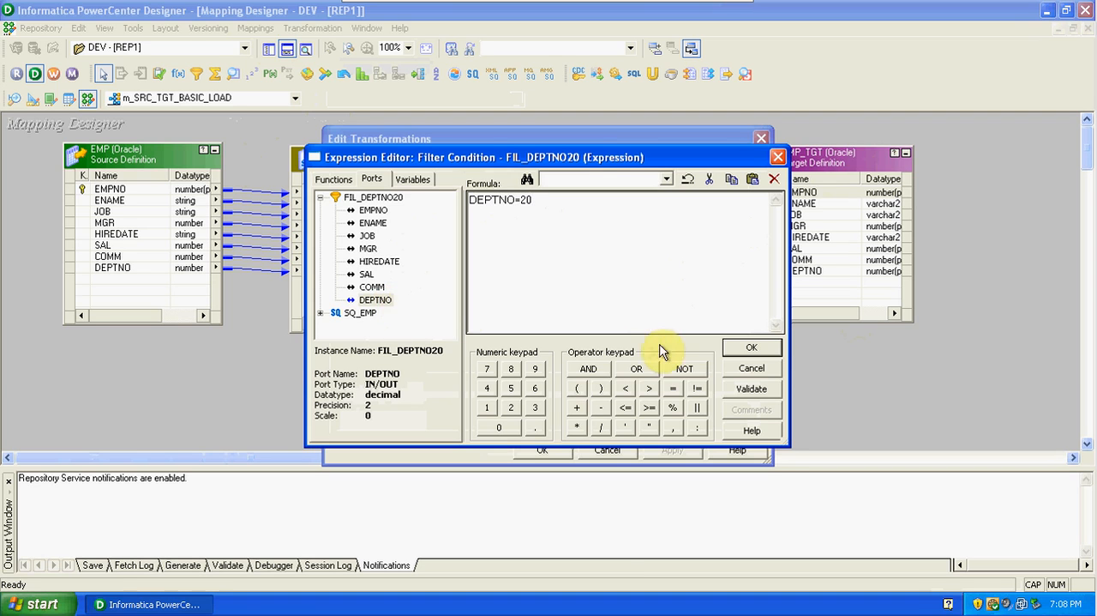
pyautogui.click(742, 390)
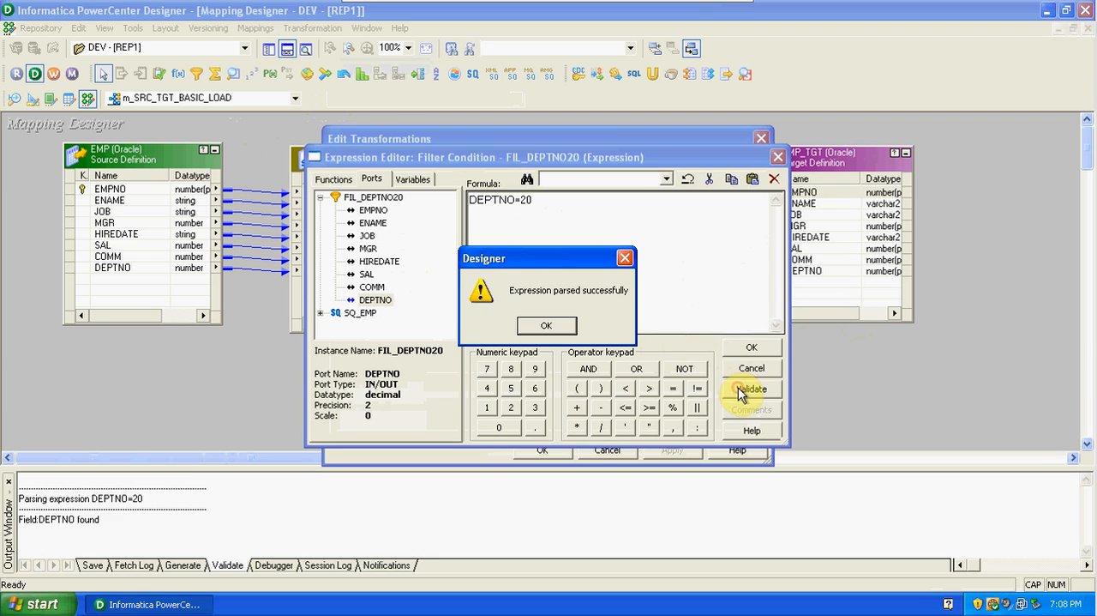
pyautogui.click(546, 327)
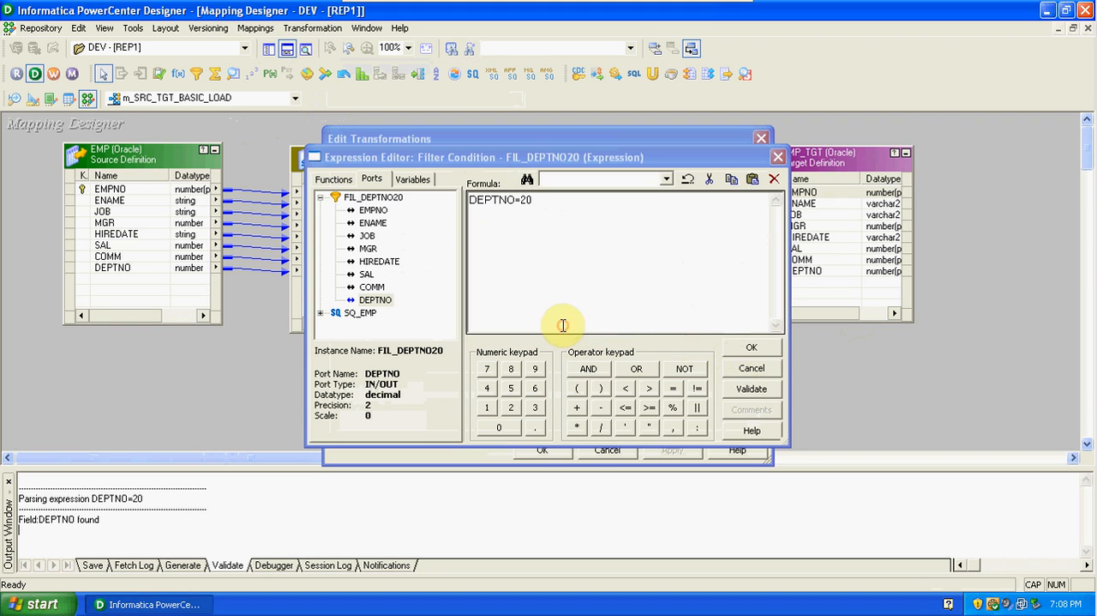
pyautogui.click(752, 348)
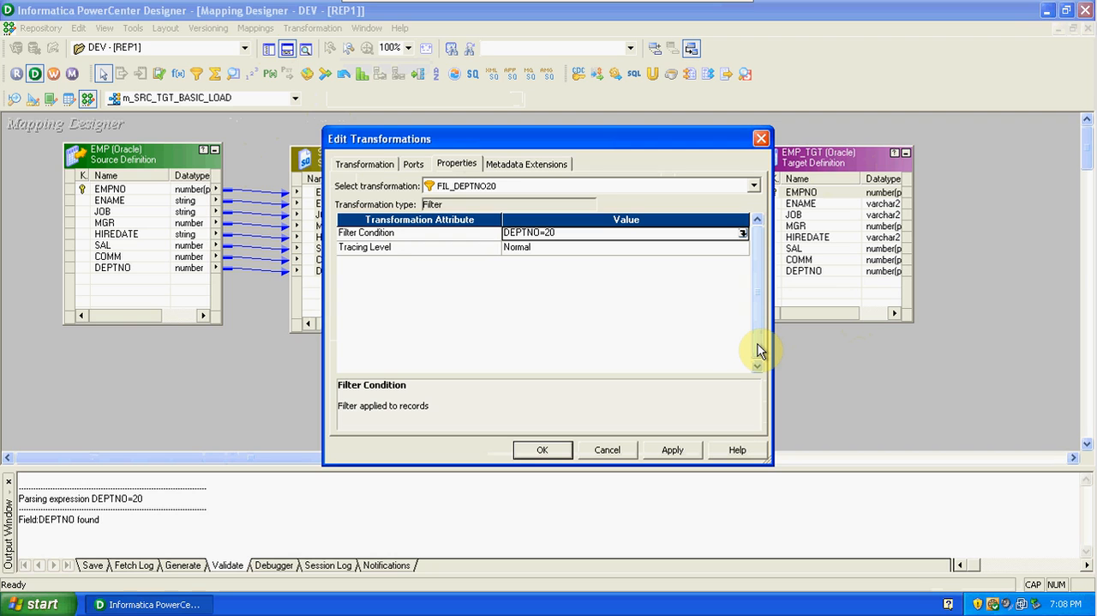
# Reopen the FIL_DEPTNO20 filter condition in the Expression Editor for review and accept it as it is.
pyautogui.click(742, 232)
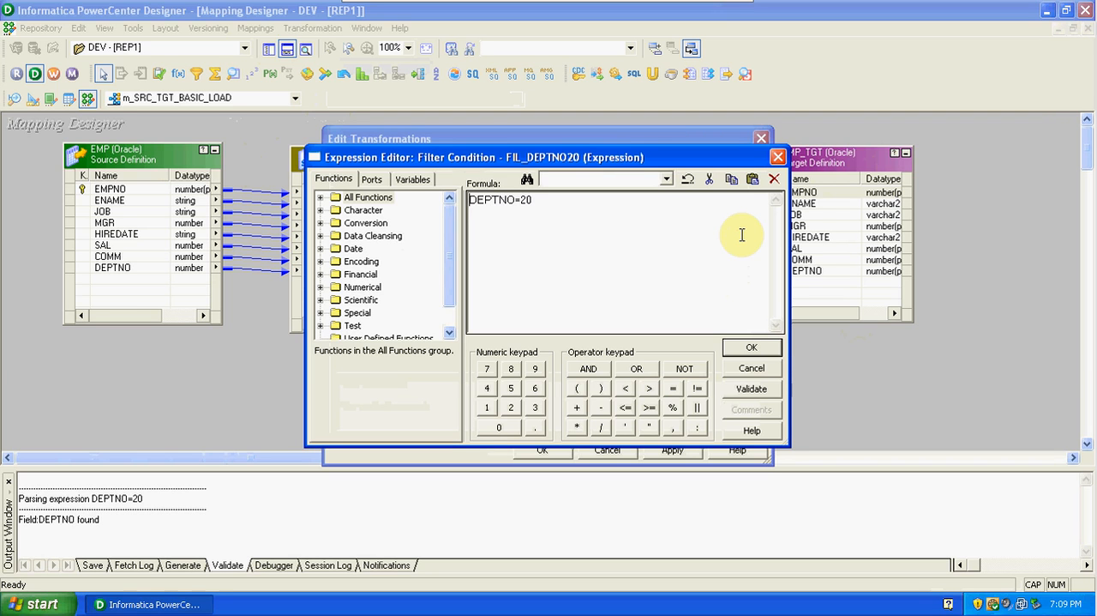
pyautogui.click(766, 346)
pyautogui.click(546, 326)
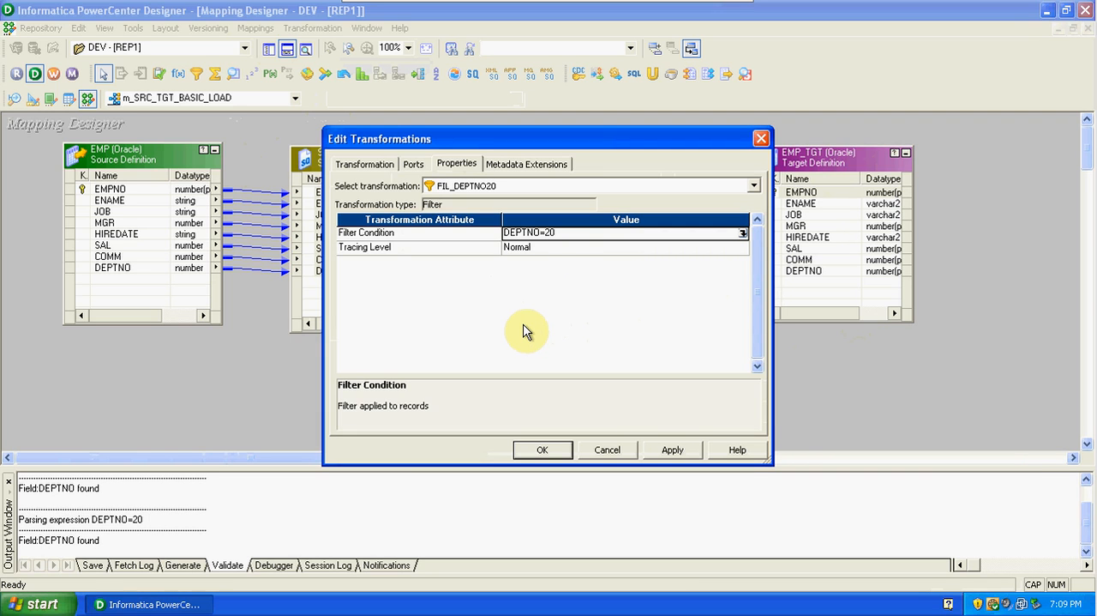
# Set the Tracing Level of FIL_DEPTNO20 to Normal, apply the filter's properties and close its editor.
pyautogui.click(556, 251)
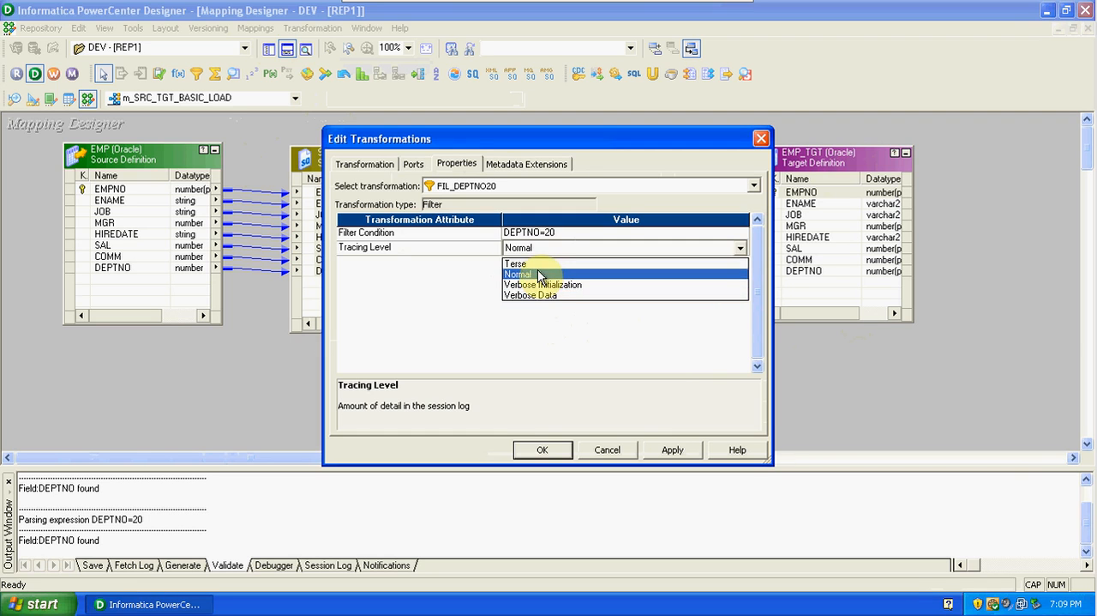
pyautogui.click(540, 274)
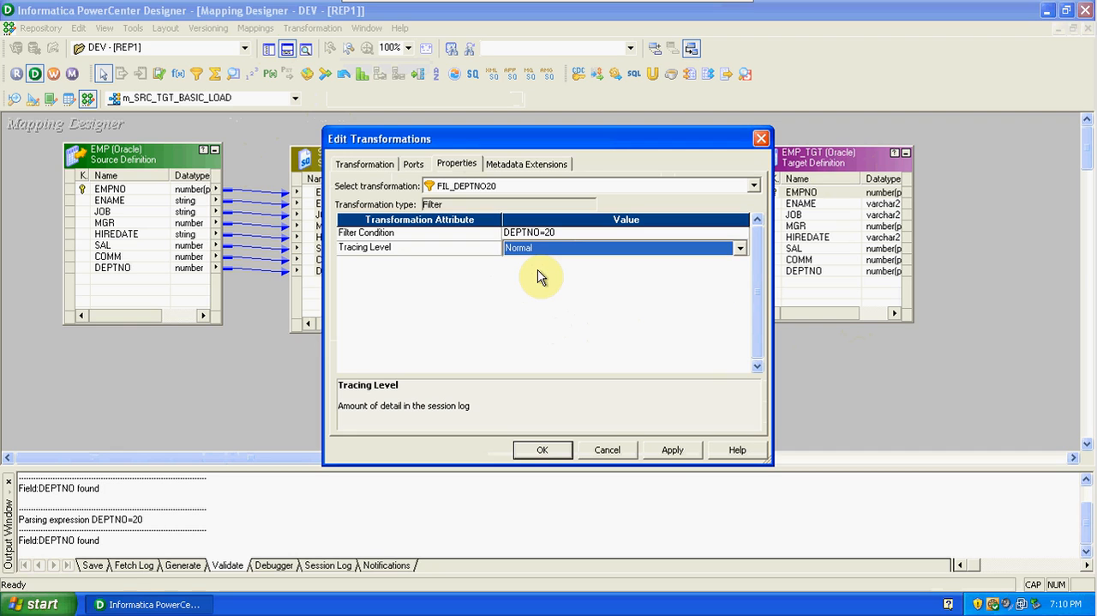
pyautogui.click(666, 453)
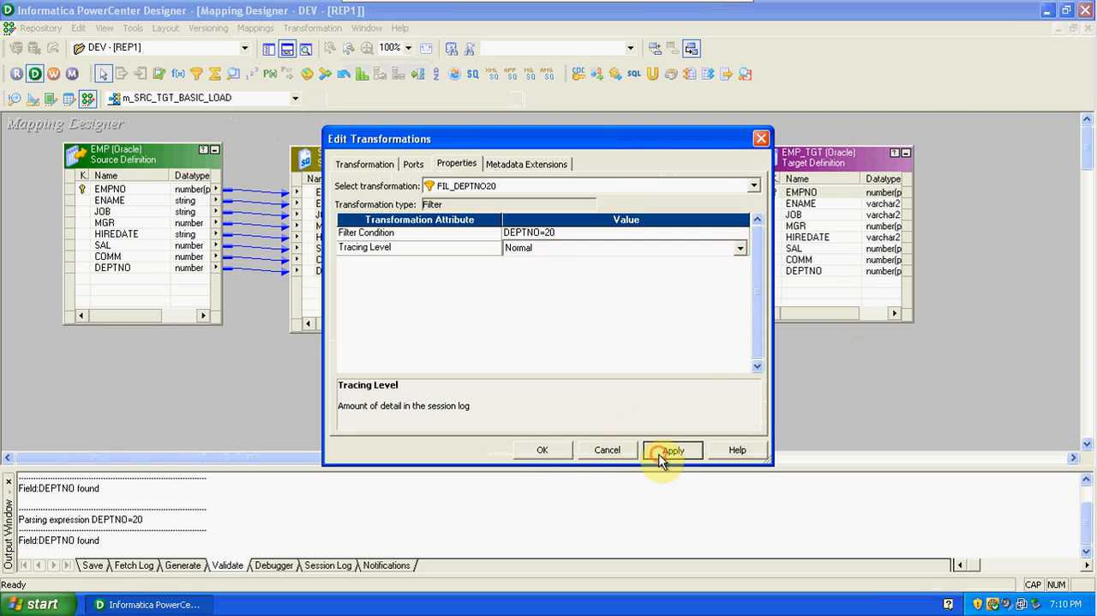
pyautogui.click(539, 454)
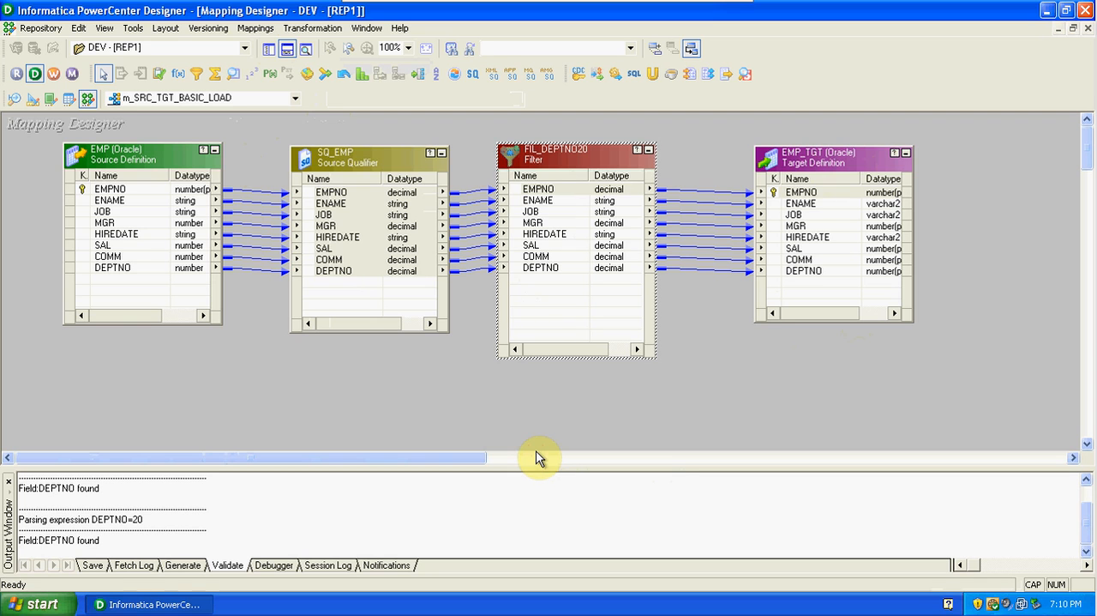
# Validate the mapping m_SRC_TGT_BASIC_LOAD and save it to the repository.
pyautogui.click(256, 29)
pyautogui.click(274, 127)
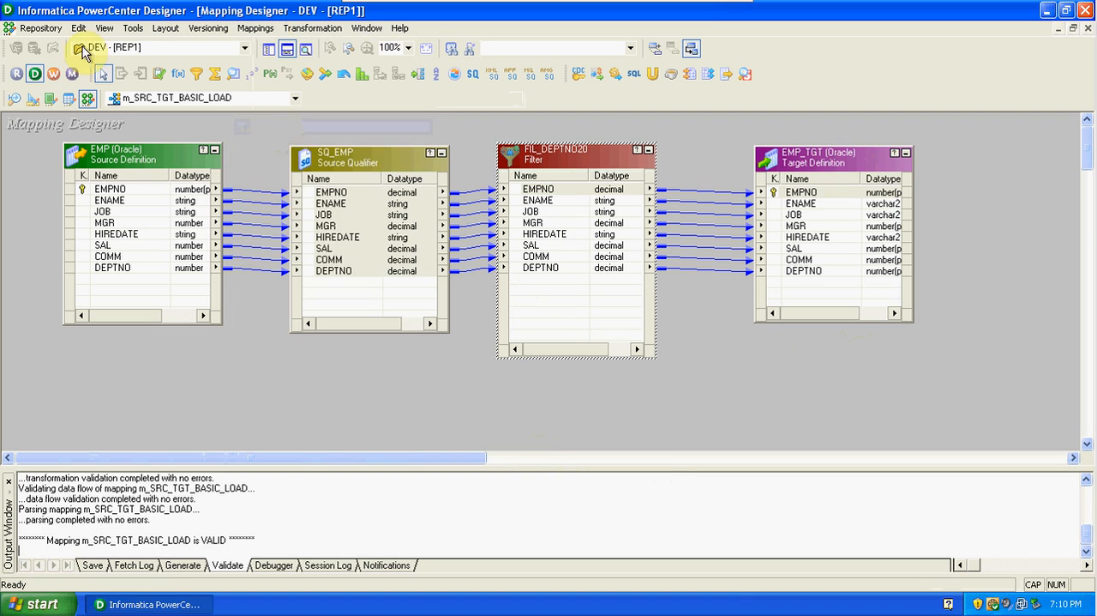
pyautogui.click(41, 28)
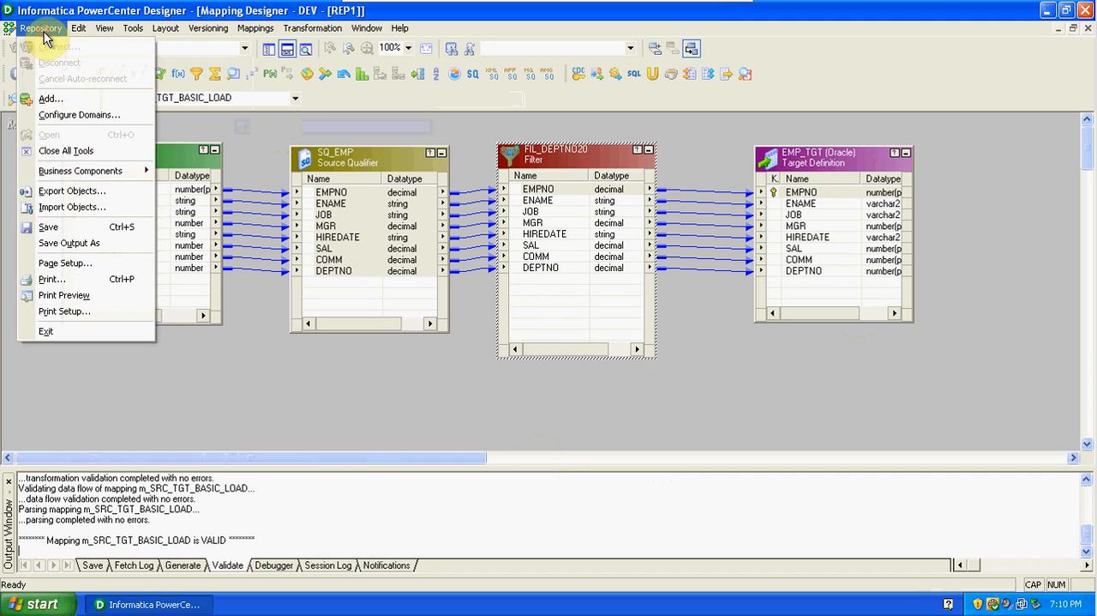
pyautogui.click(89, 230)
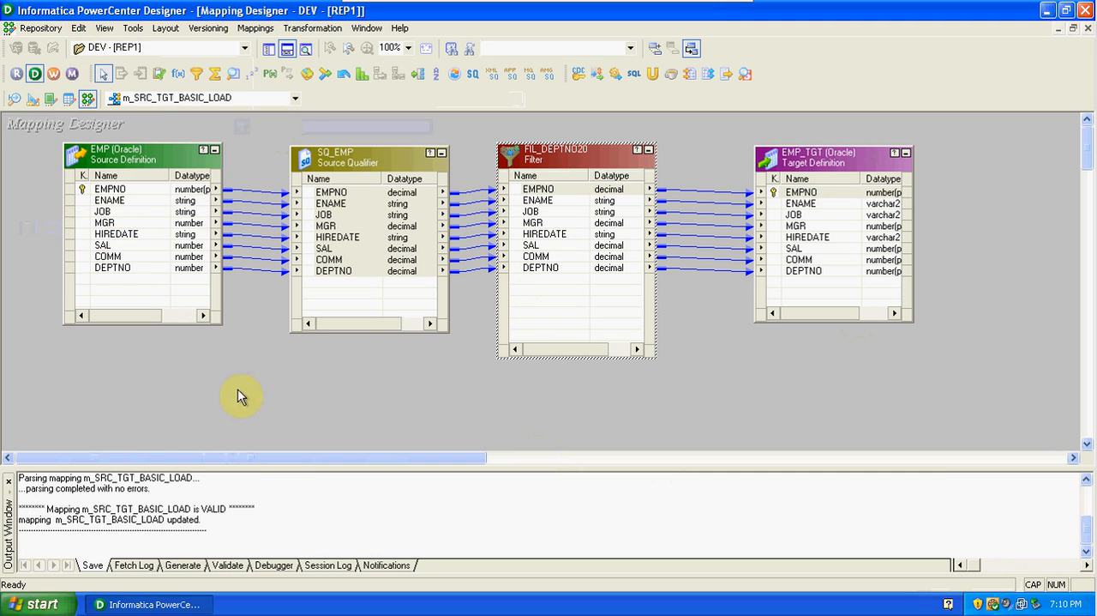
# Read through the validation and save messages for m_SRC_TGT_BASIC_LOAD in the output log.
pyautogui.click(280, 542)
pyautogui.press('Up')
pyautogui.press('Up')
pyautogui.press('Up')
pyautogui.press('Up')
pyautogui.press('Up')
pyautogui.press('Up')
pyautogui.press('Up')
pyautogui.press('Up')
pyautogui.press('Up')
pyautogui.press('Up')
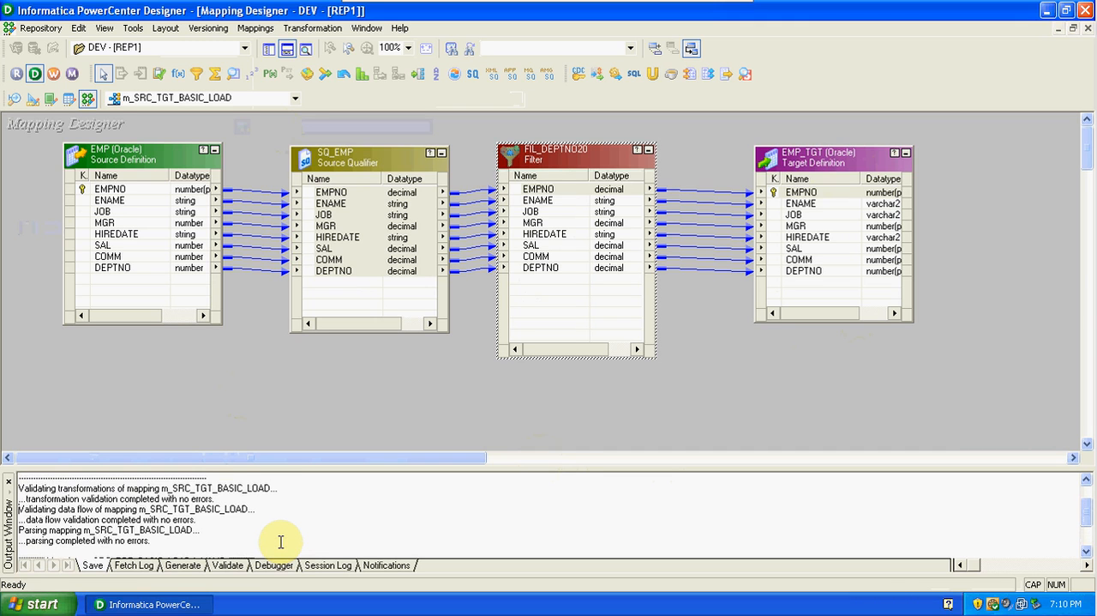
pyautogui.press('Down')
pyautogui.press('Down')
pyautogui.press('Down')
pyautogui.press('Down')
pyautogui.press('Down')
pyautogui.press('Down')
pyautogui.press('Down')
pyautogui.press('Down')
pyautogui.press('Down')
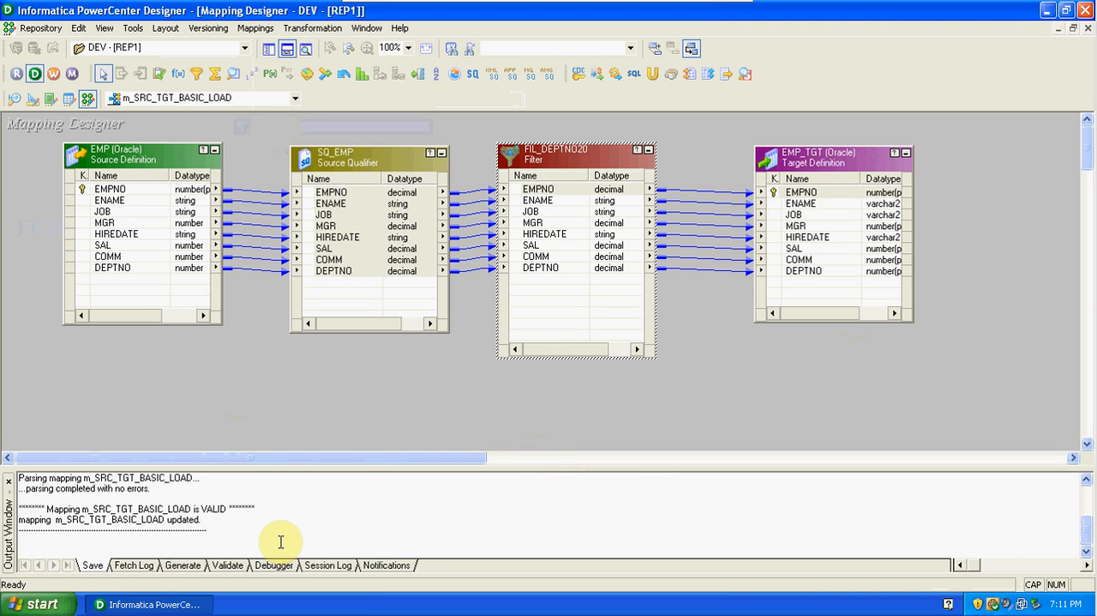
# Reopen FIL_DEPTNO20 to review its ports and filter properties, dismissing the Norton alert, and accept it as it is.
pyautogui.click(562, 158)
pyautogui.doubleClick(562, 158)
pyautogui.click(415, 164)
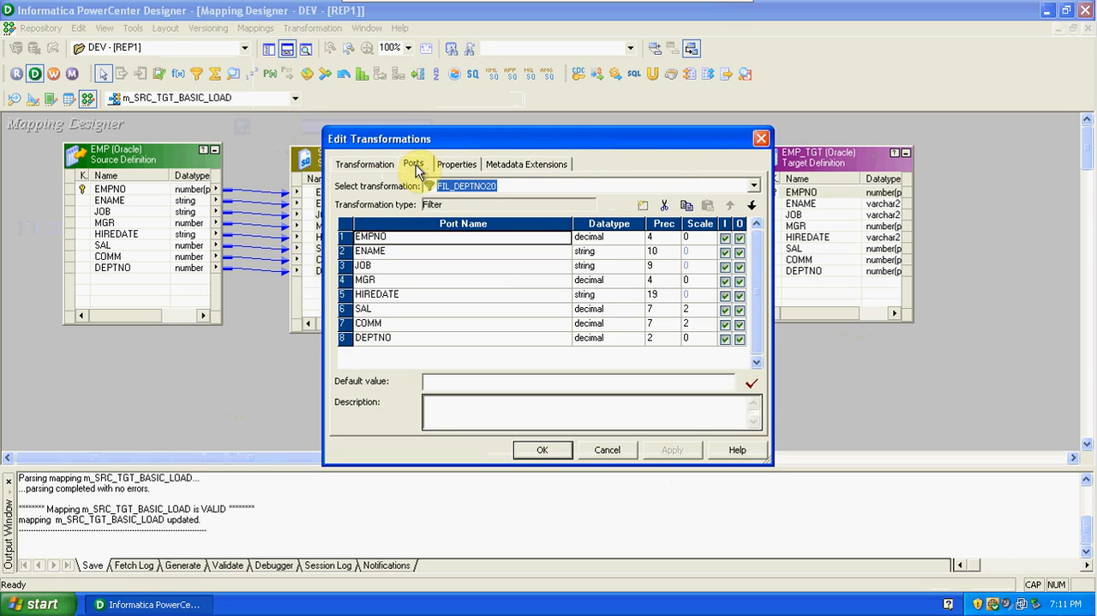
pyautogui.click(457, 165)
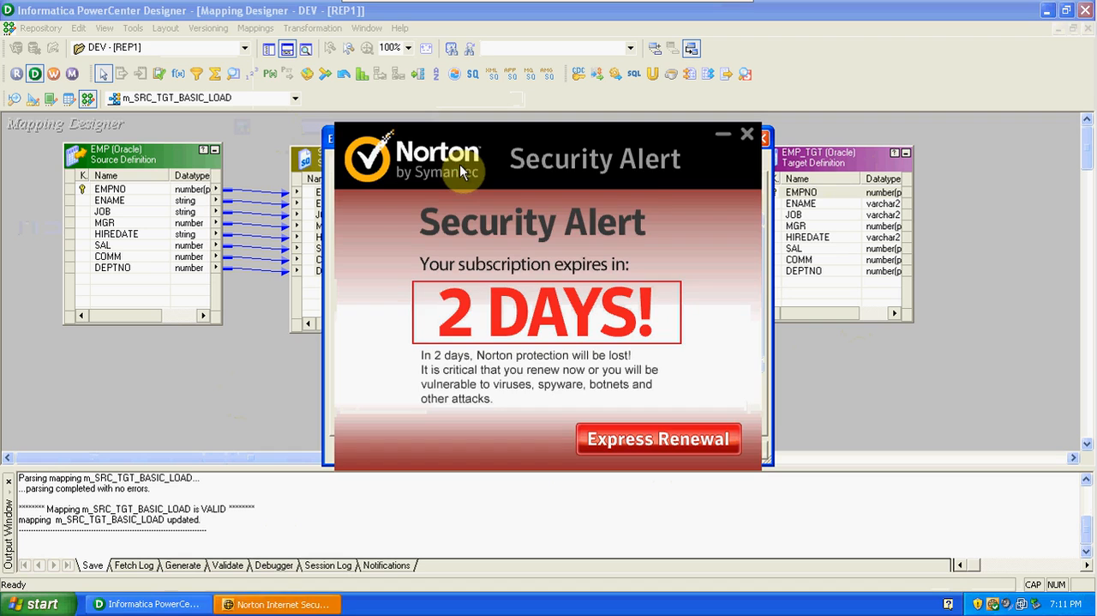
pyautogui.click(746, 136)
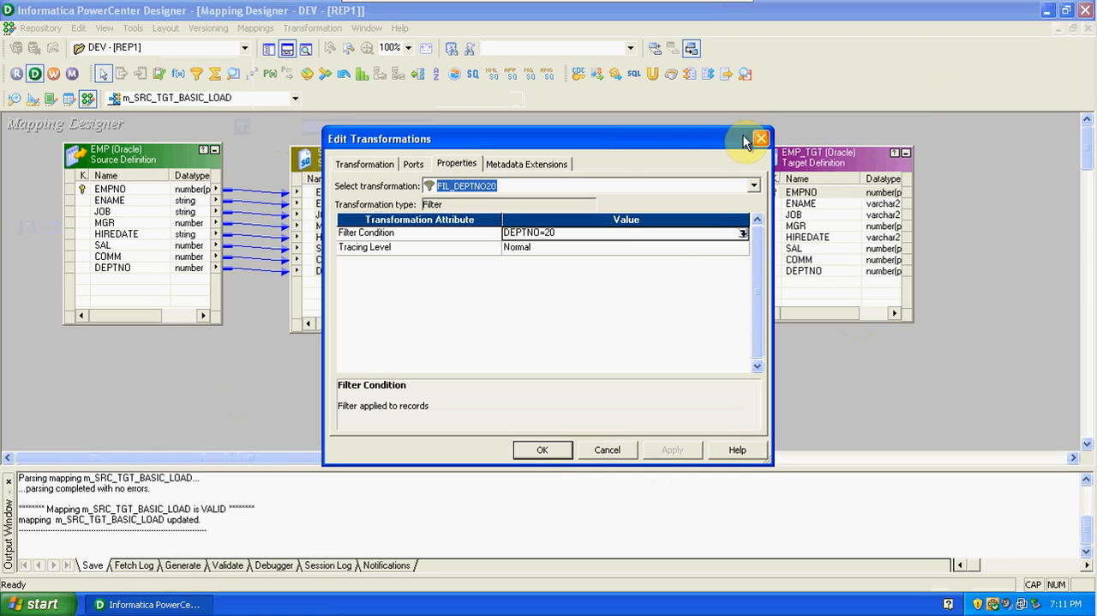
pyautogui.click(549, 450)
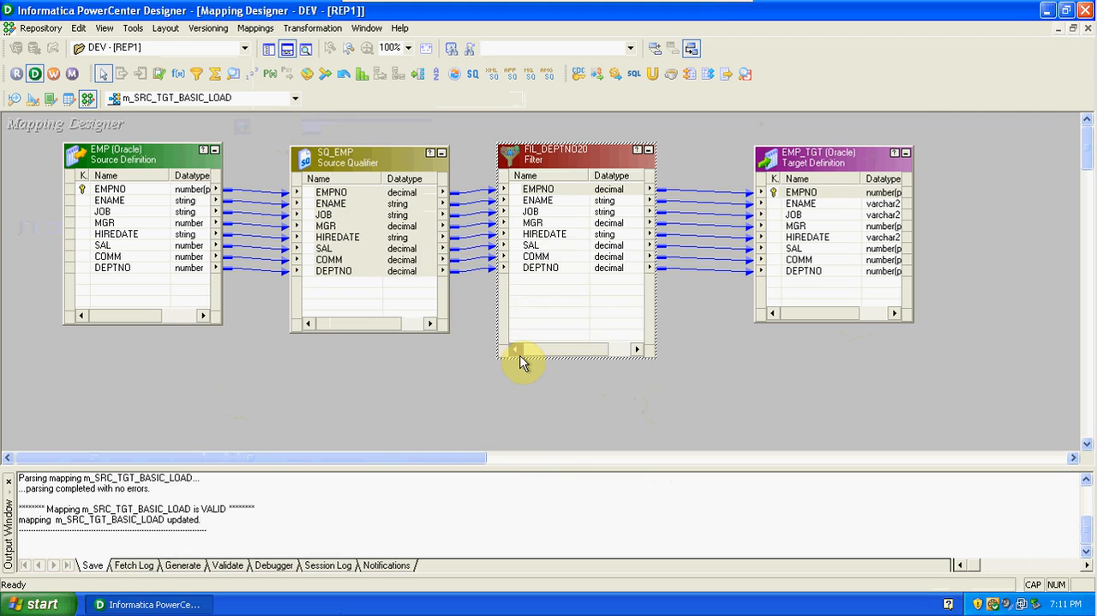
# Save the mapping again, switch to PowerCenter Workflow Manager, dismiss its startup tip and maximize the window.
pyautogui.hotkey('ctrl', 's')
pyautogui.click(549, 329)
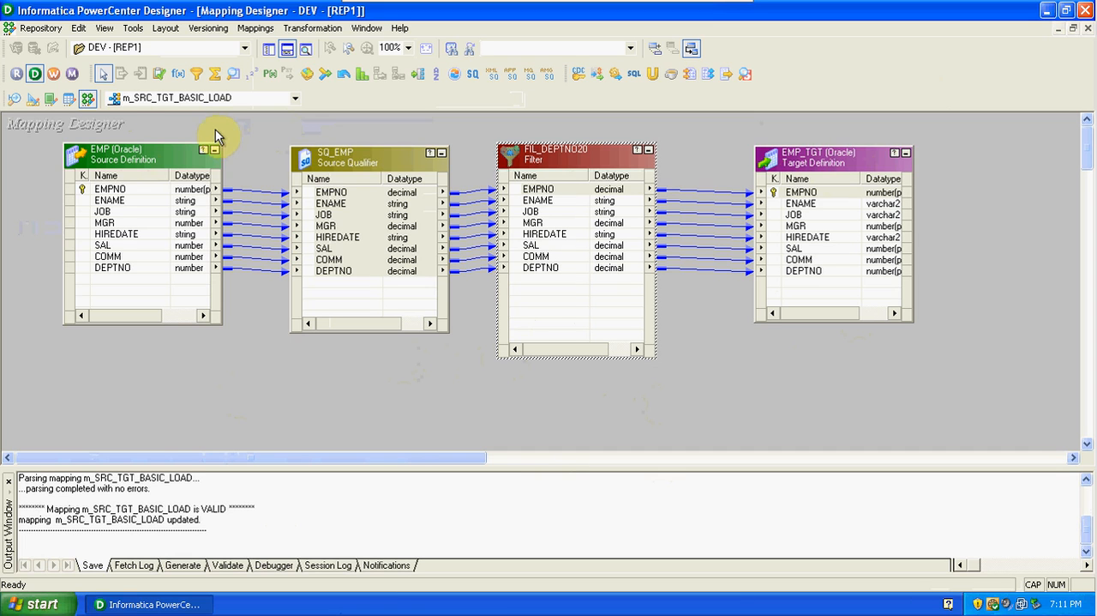
pyautogui.click(57, 73)
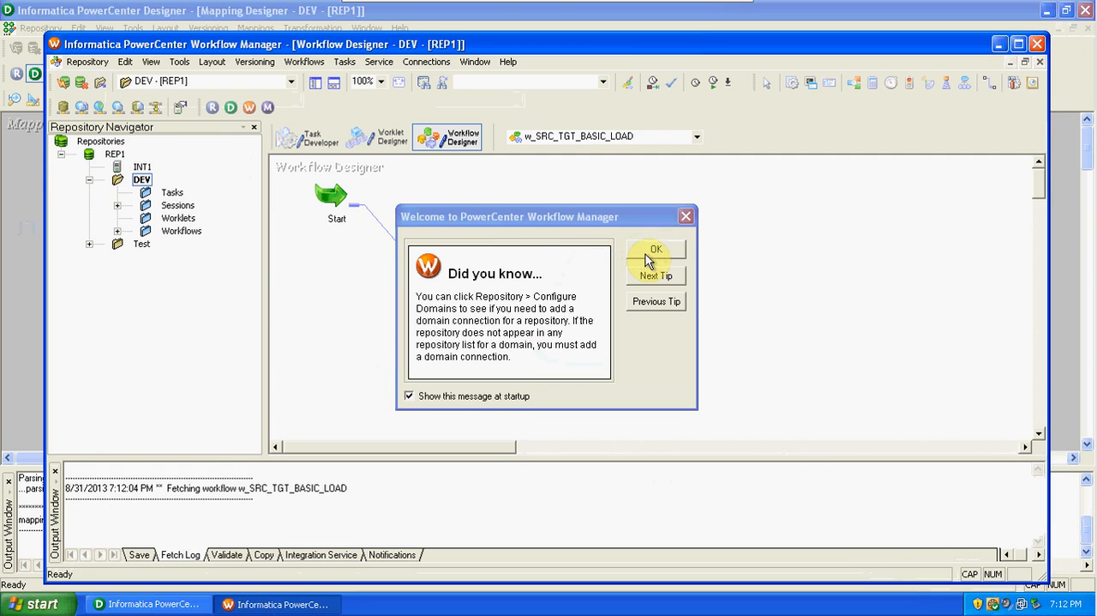
pyautogui.click(648, 250)
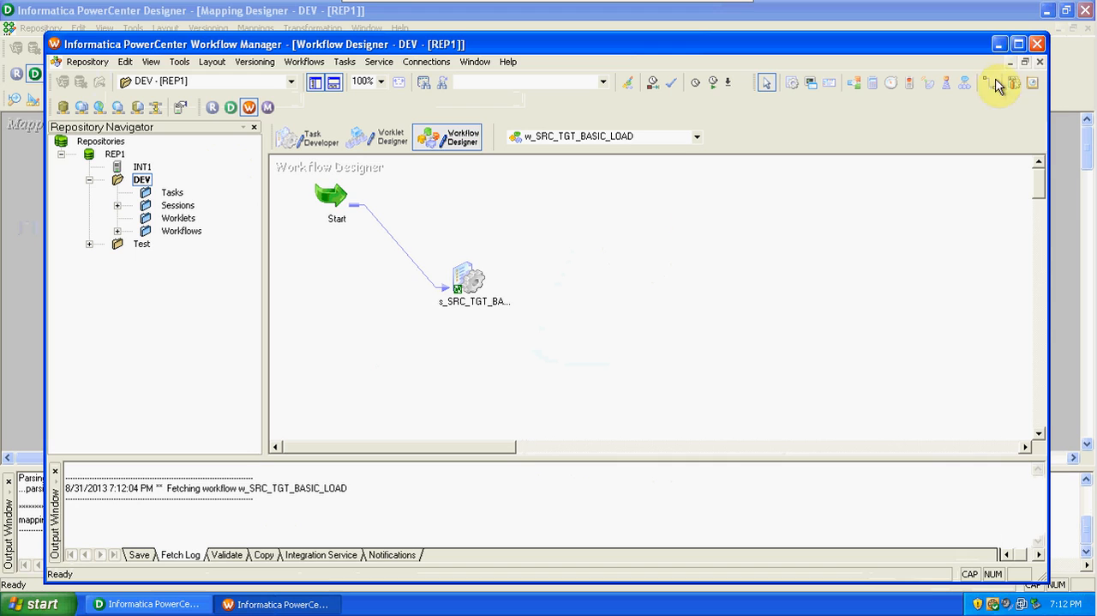
pyautogui.click(1019, 43)
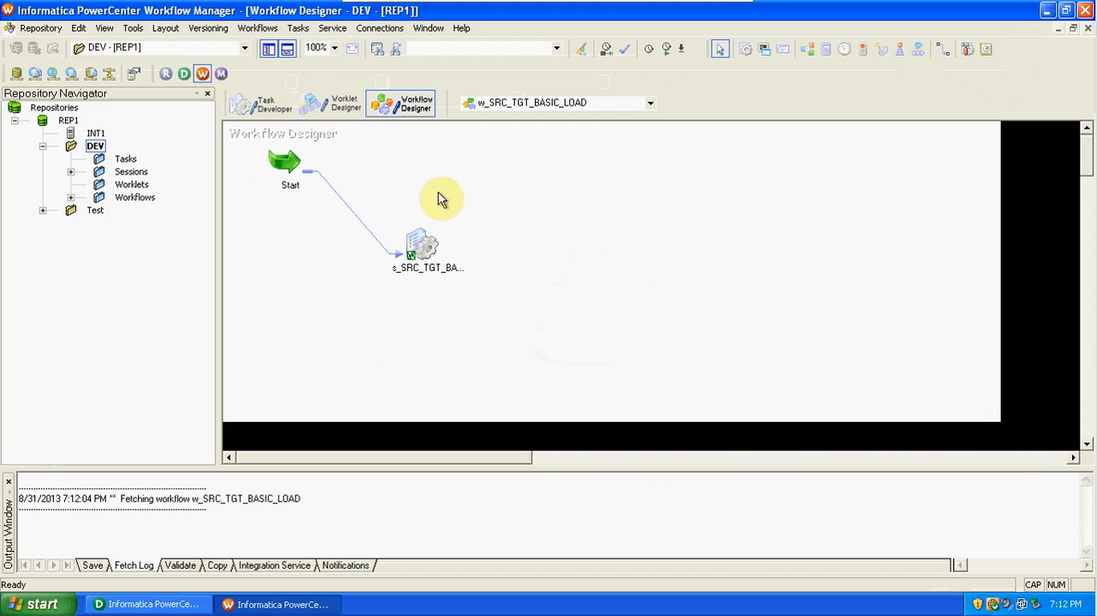
# Bring session s_SRC_TGT_BASIC_LOAD into focus in the Task Developer and try to refresh its mapping.
pyautogui.click(252, 118)
pyautogui.moveTo(275, 151); pyautogui.dragTo(469, 249)
pyautogui.rightClick(468, 248)
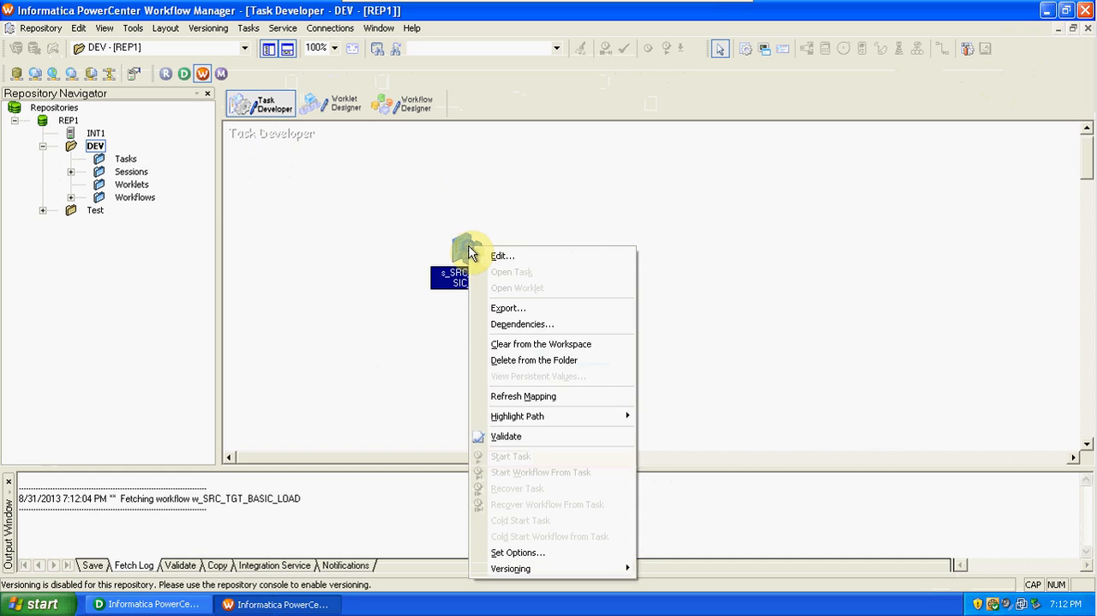
pyautogui.click(536, 400)
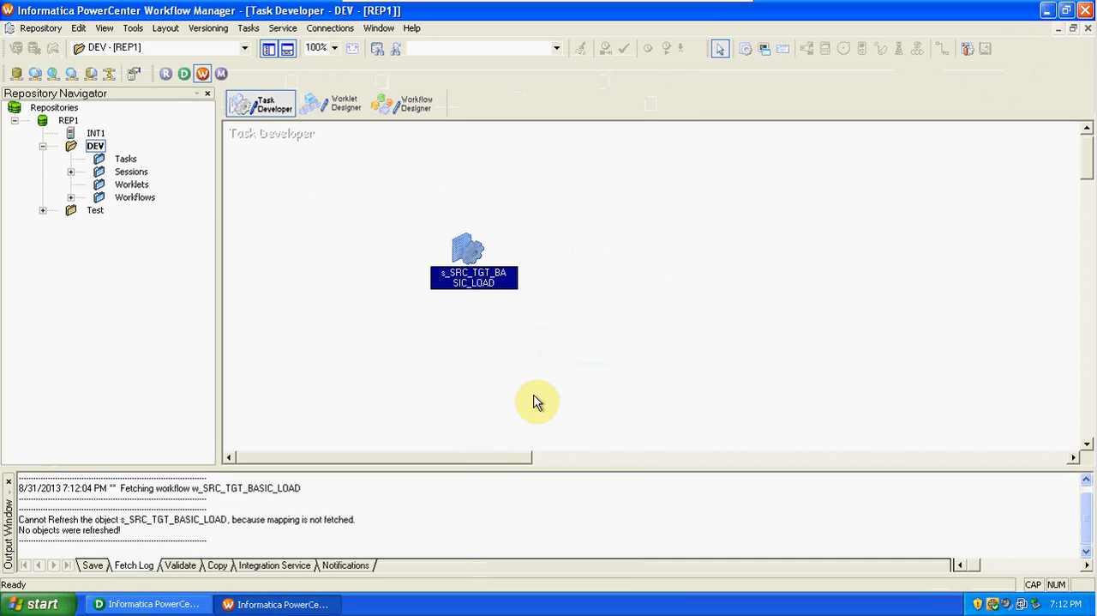
pyautogui.rightClick(465, 248)
pyautogui.click(546, 401)
# Open session s_SRC_TGT_BASIC_LOAD, review the mapping settings of SQ_EMP, EMP_TGT and FIL_DEPTNO20, and accept the session.
pyautogui.doubleClick(462, 248)
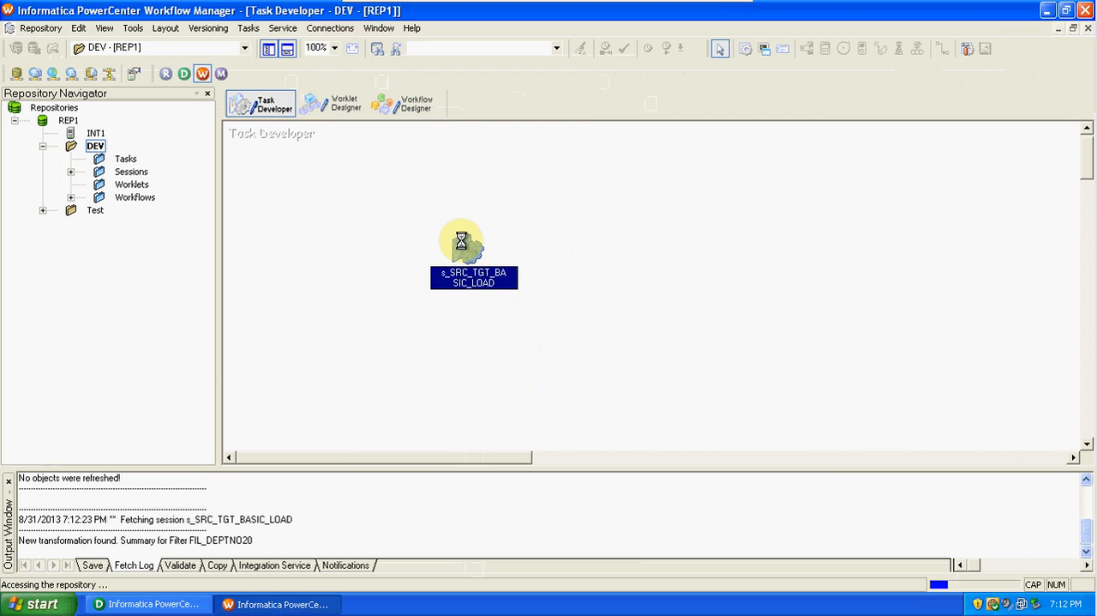
pyautogui.click(460, 121)
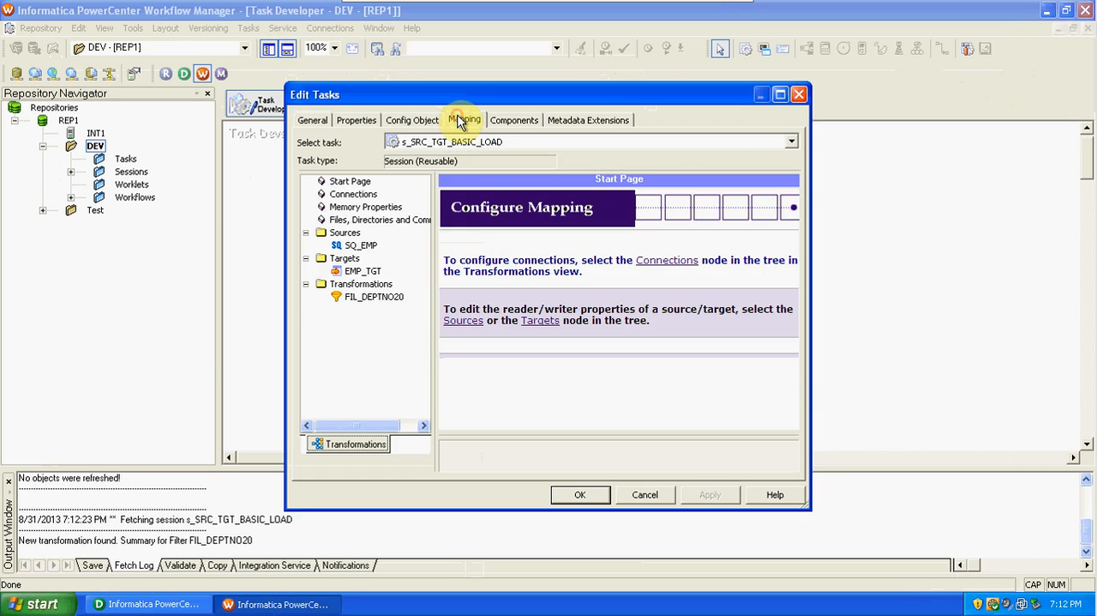
pyautogui.click(360, 246)
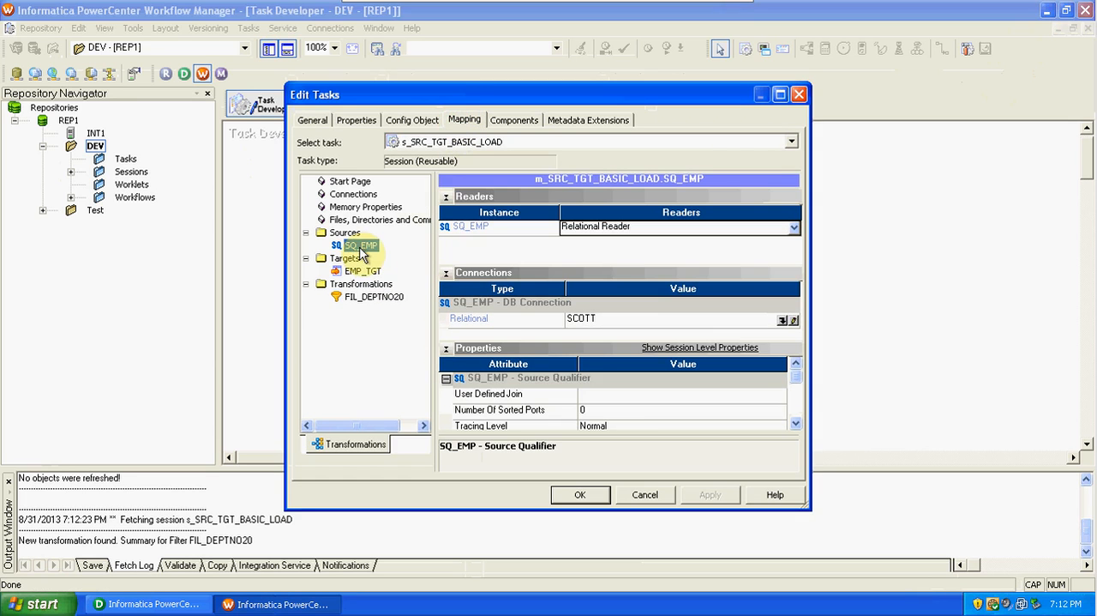
pyautogui.click(365, 273)
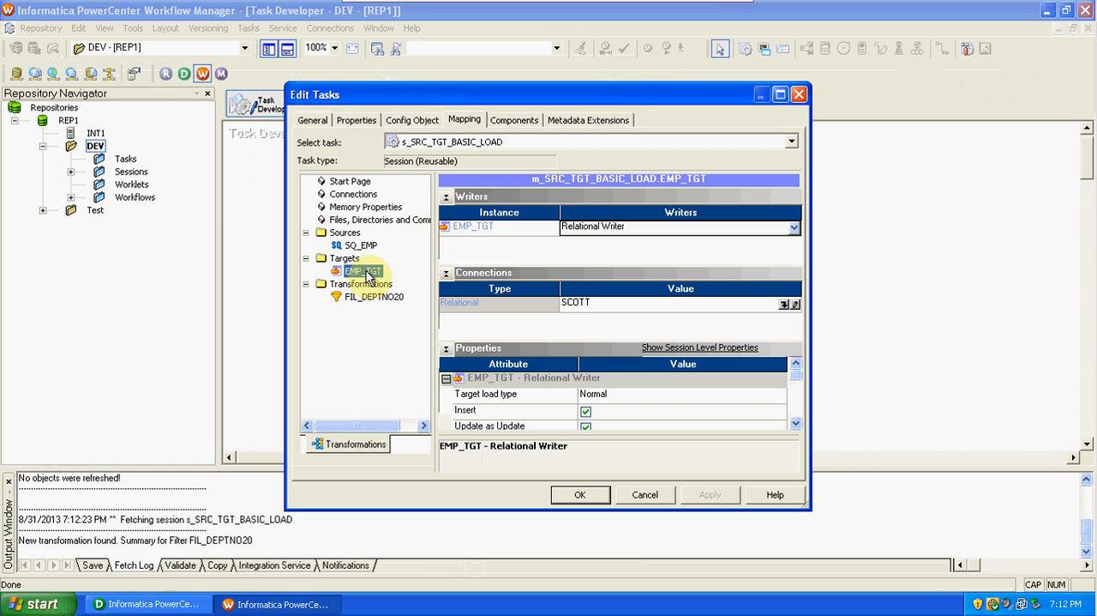
pyautogui.click(371, 296)
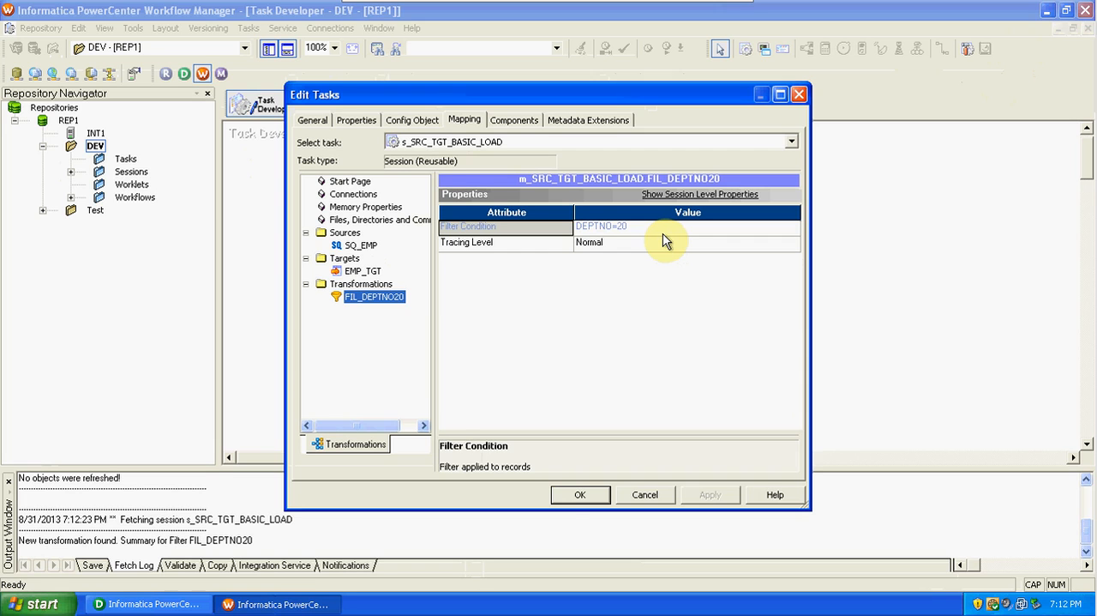
pyautogui.click(566, 503)
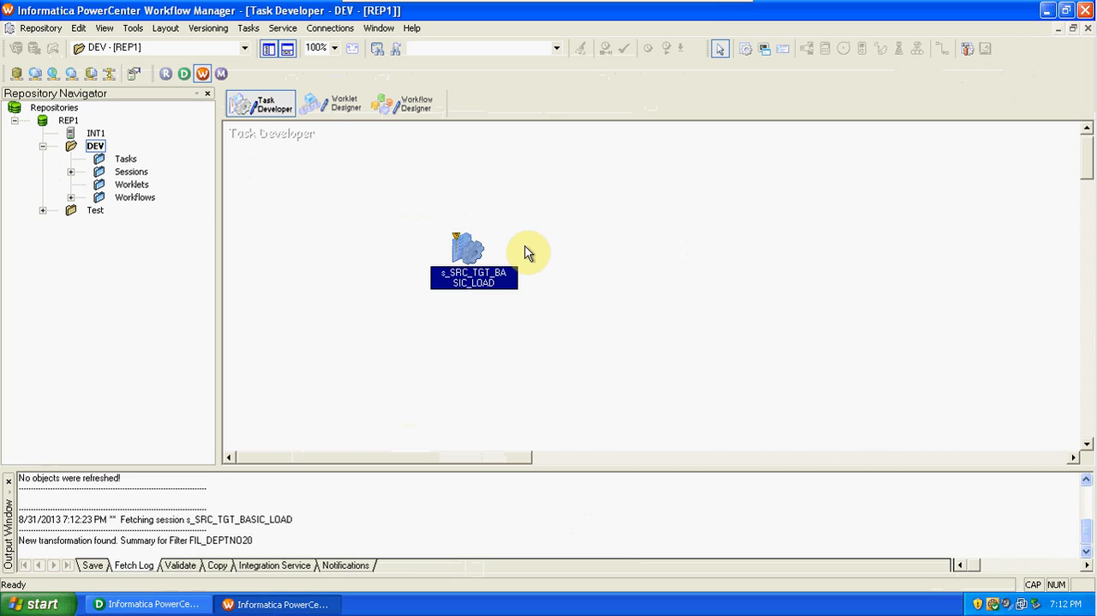
# Validate the reusable session s_SRC_TGT_BASIC_LOAD and save it.
pyautogui.rightClick(466, 246)
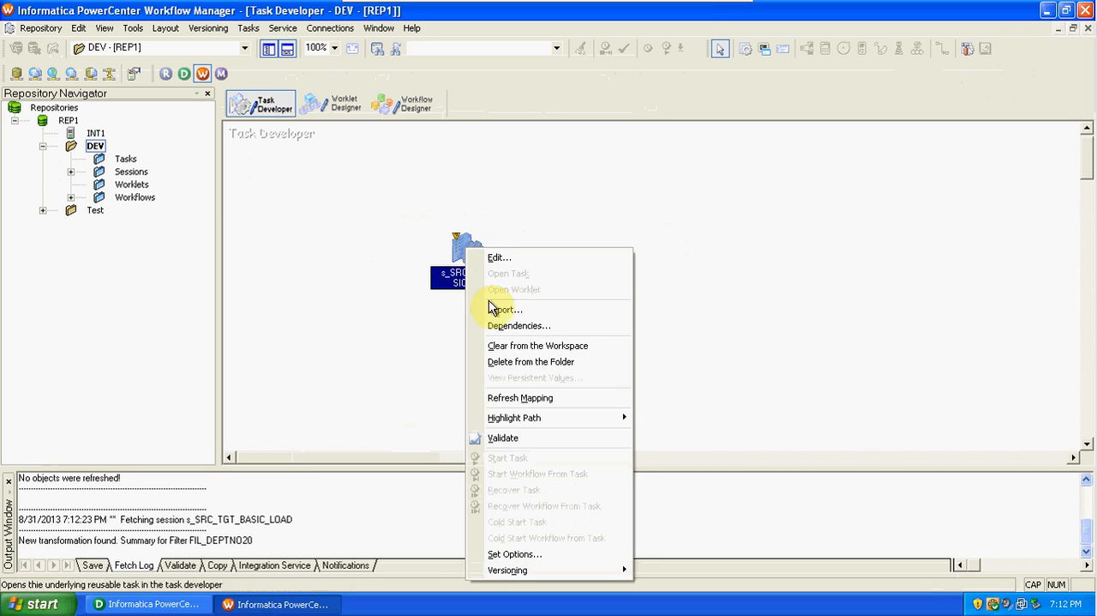
pyautogui.click(518, 437)
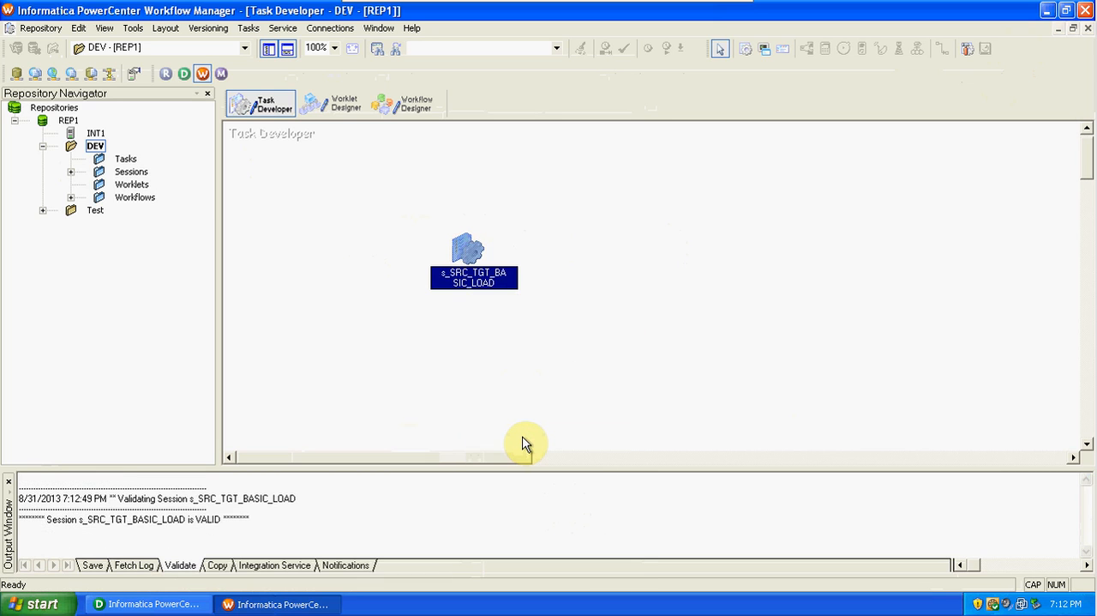
pyautogui.hotkey('ctrl', 's')
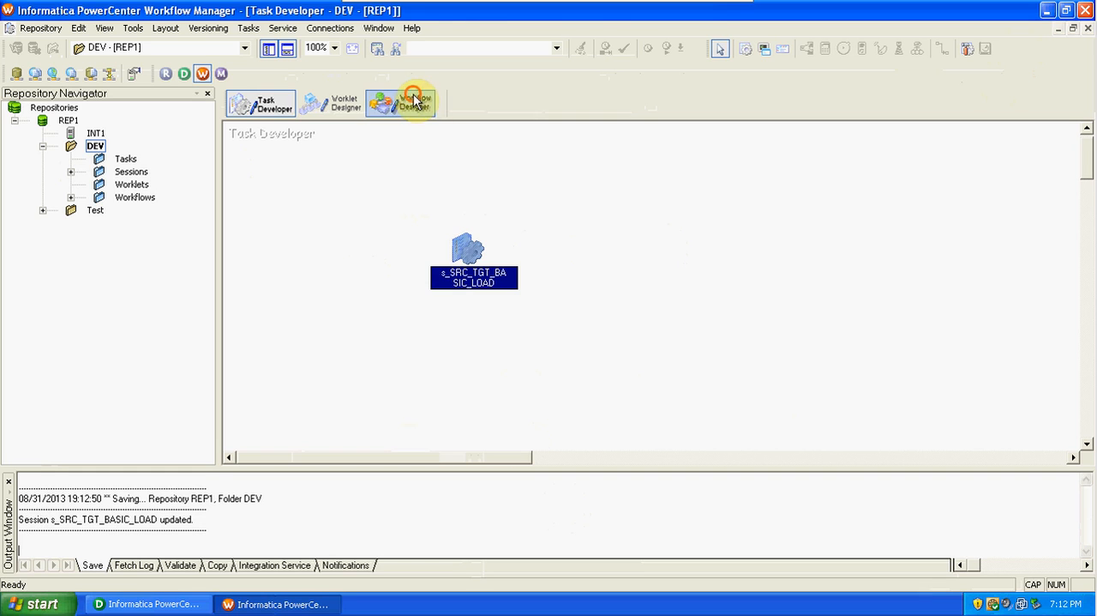
# Return to workflow w_SRC_TGT_BASIC_LOAD in the Workflow Designer and save the DEV folder.
pyautogui.click(403, 103)
pyautogui.hotkey('ctrl', 's')
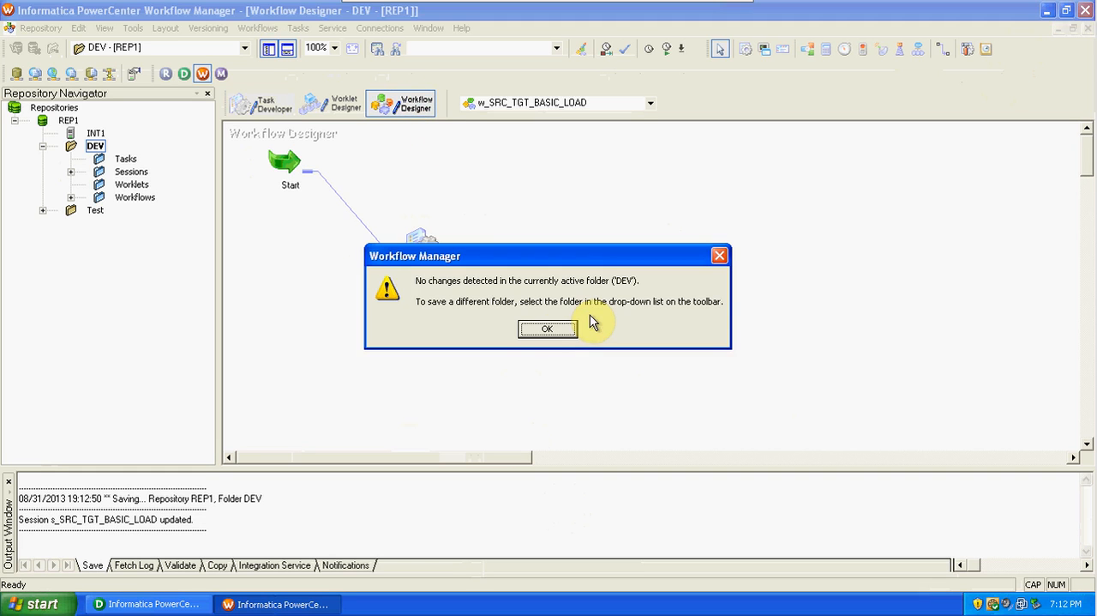
pyautogui.click(549, 331)
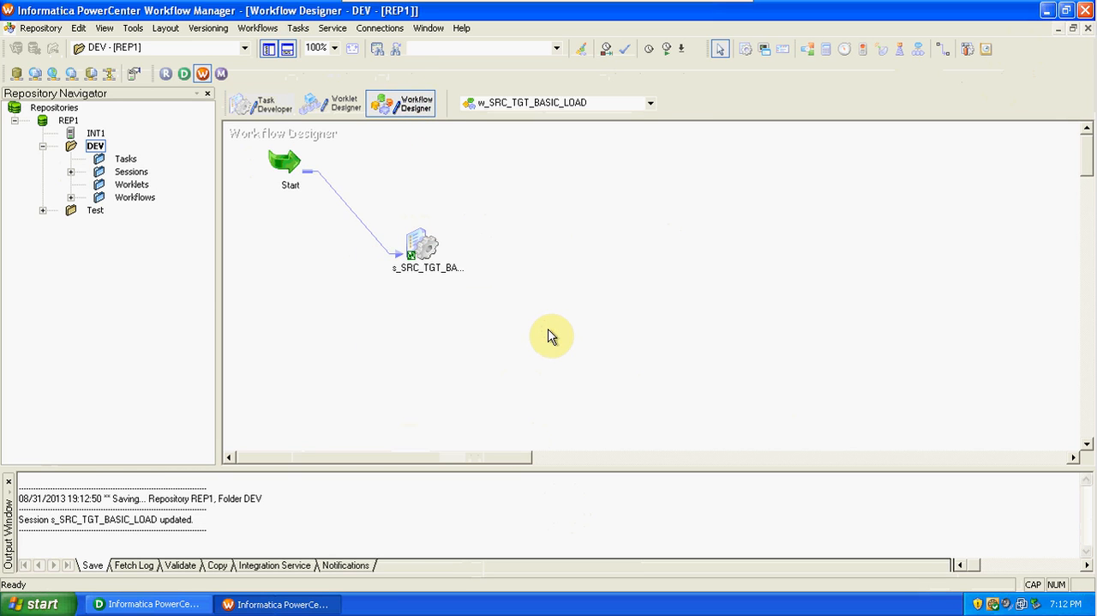
# Enable the Truncate target table option for EMP_TGT in the workflow's s_SRC_TGT_BASIC_LOAD session and save the workflow.
pyautogui.doubleClick(425, 249)
pyautogui.click(477, 120)
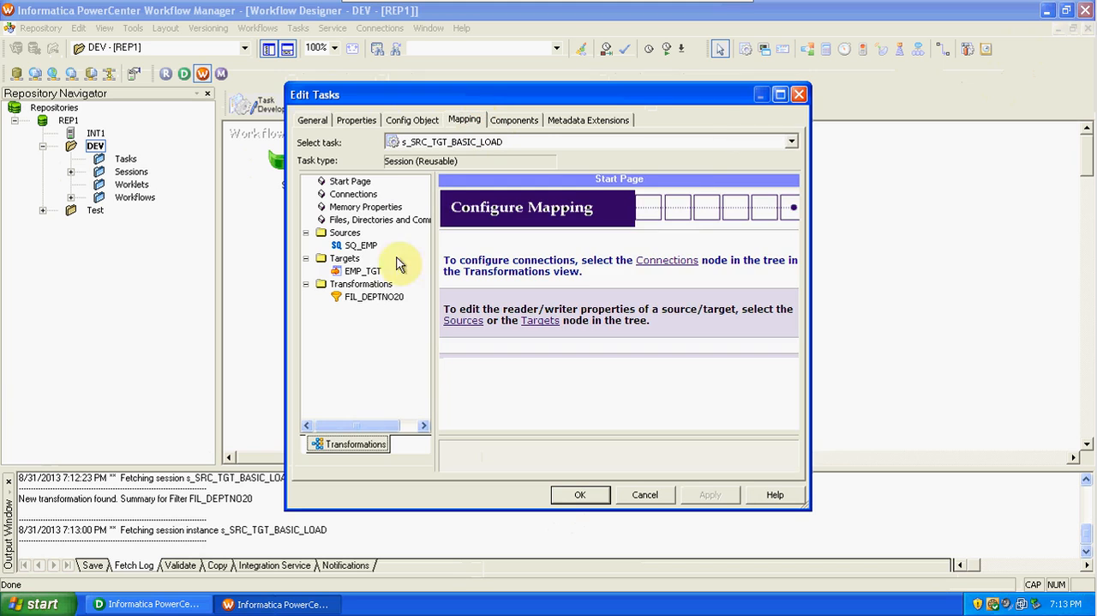
pyautogui.click(360, 273)
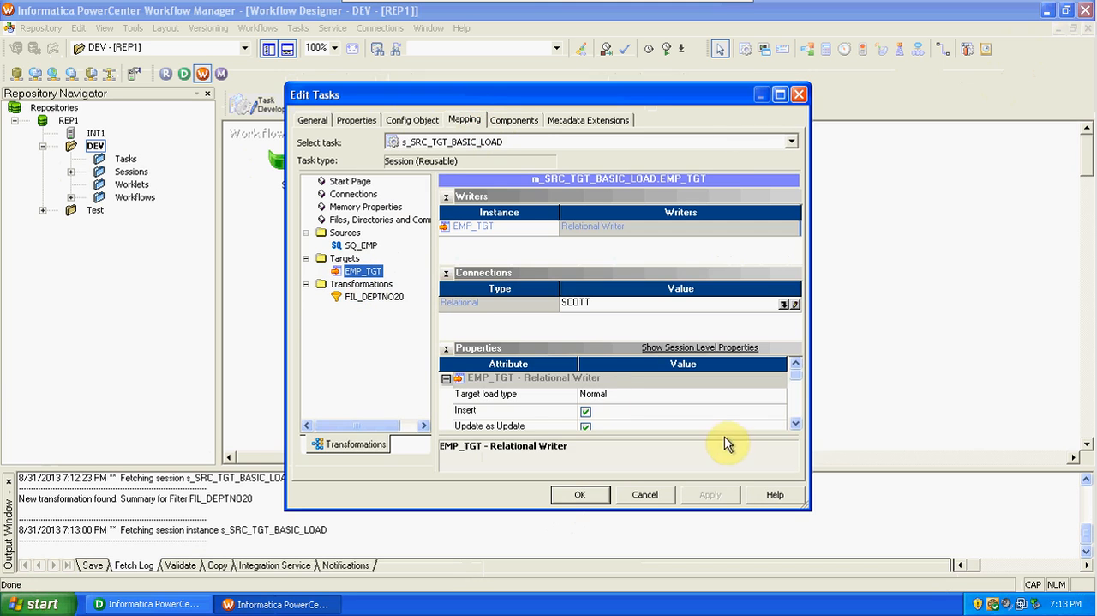
pyautogui.click(797, 424)
pyautogui.click(796, 423)
pyautogui.click(796, 423)
pyautogui.click(797, 423)
pyautogui.click(589, 413)
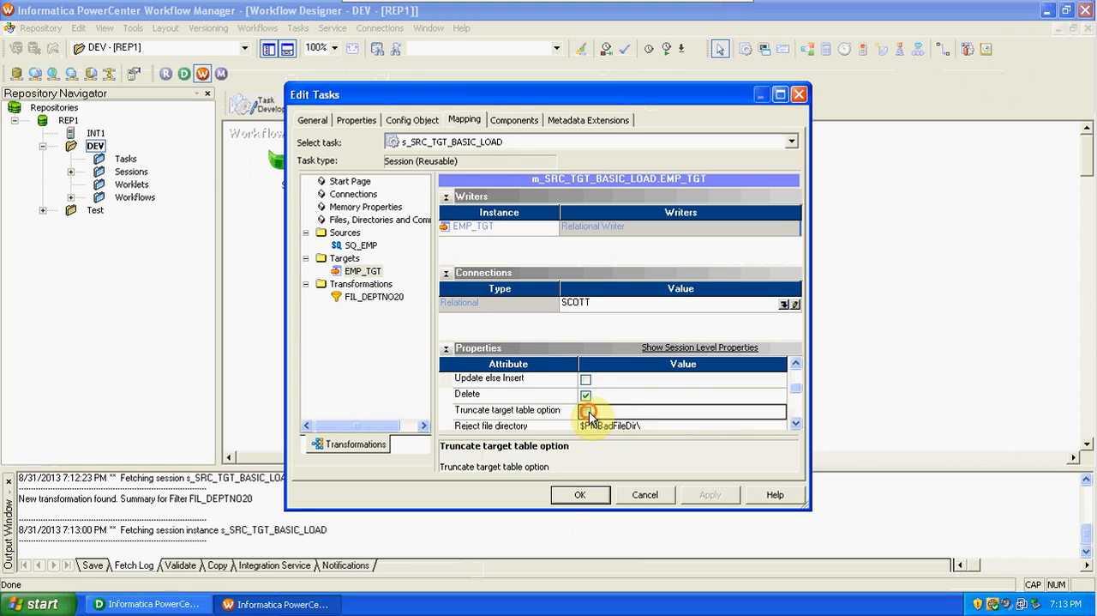
pyautogui.click(586, 500)
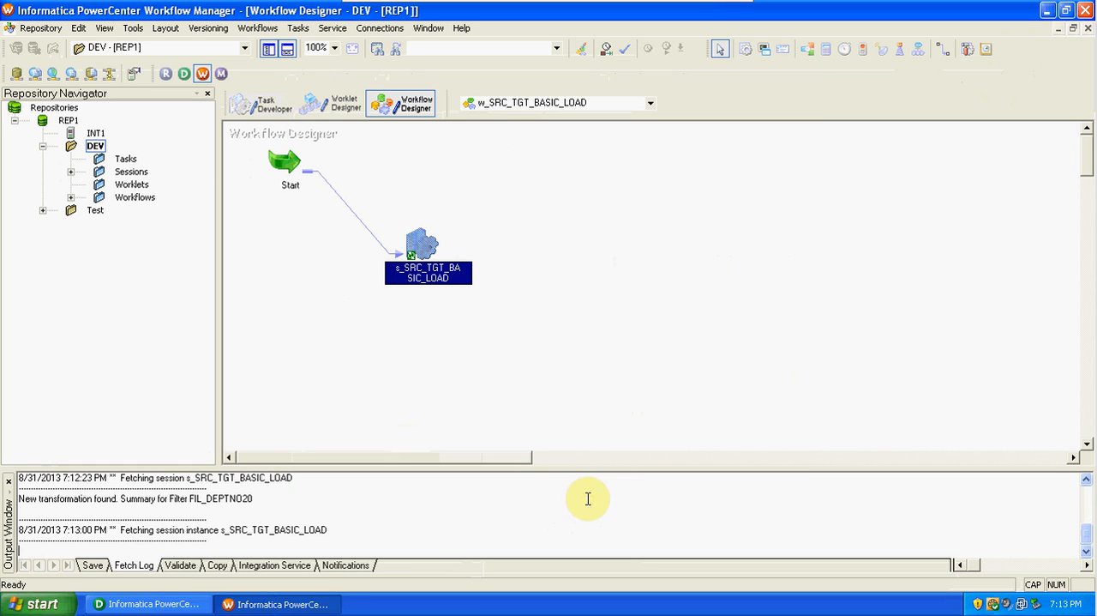
pyautogui.hotkey('ctrl', 's')
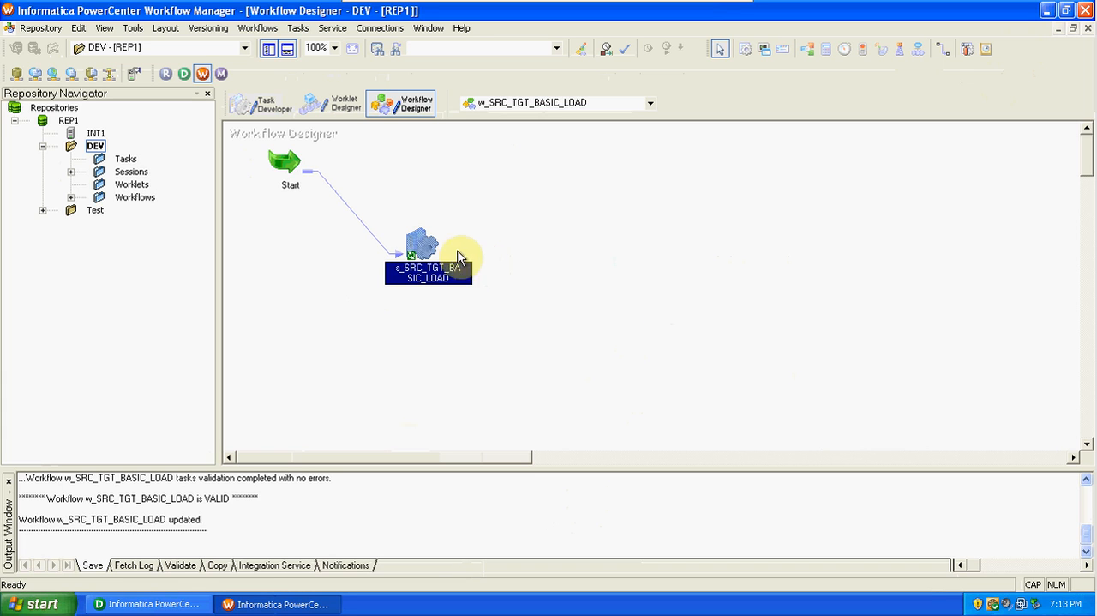
# Start the whole w_SRC_TGT_BASIC_LOAD workflow rather than the single session task.
pyautogui.rightClick(422, 245)
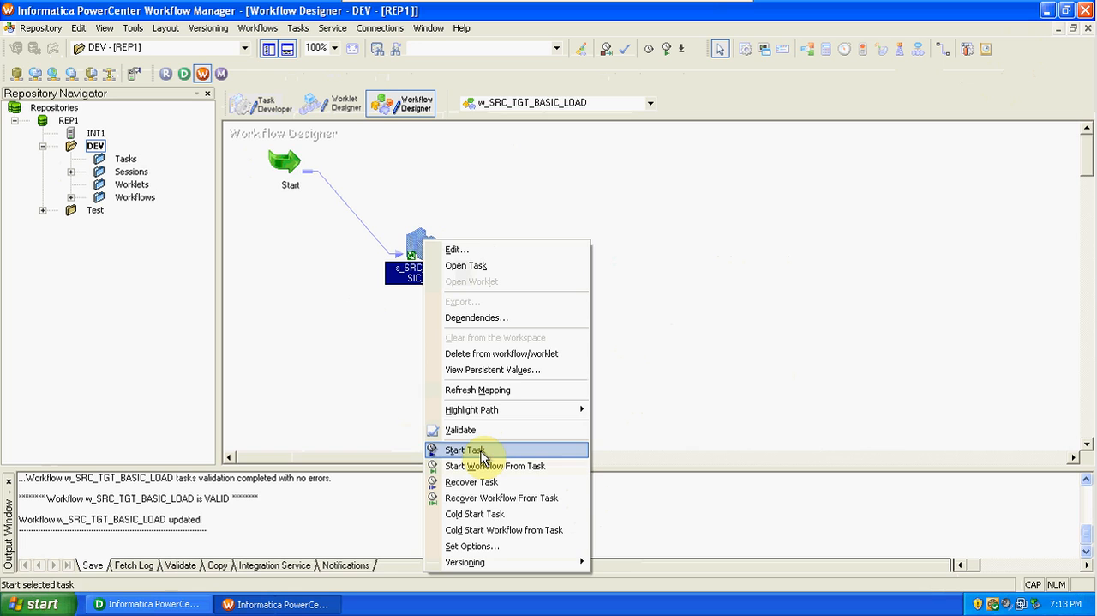
pyautogui.click(350, 328)
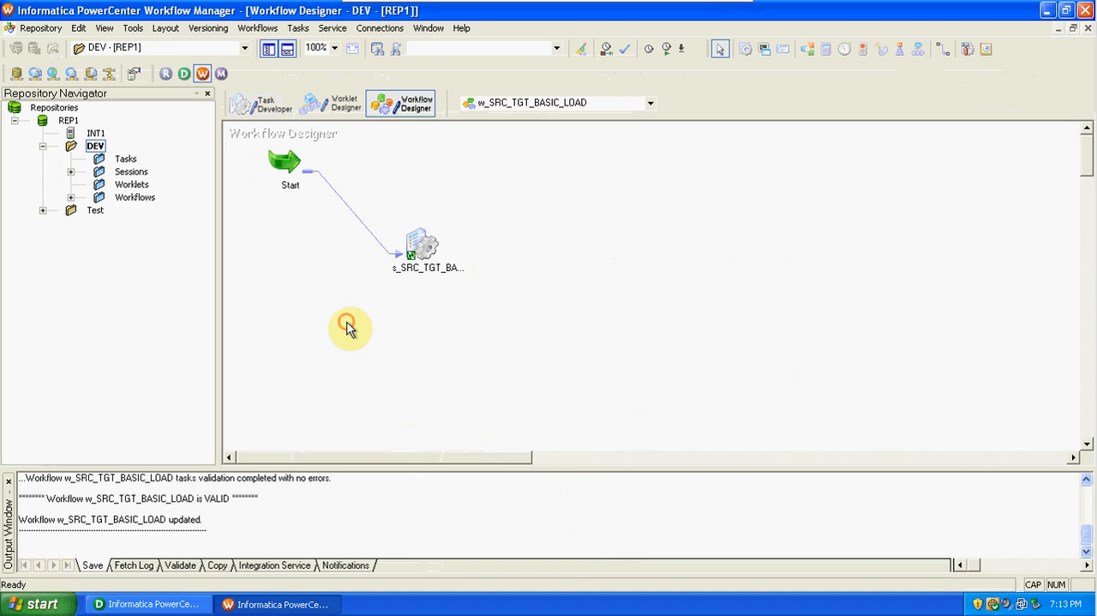
pyautogui.click(258, 28)
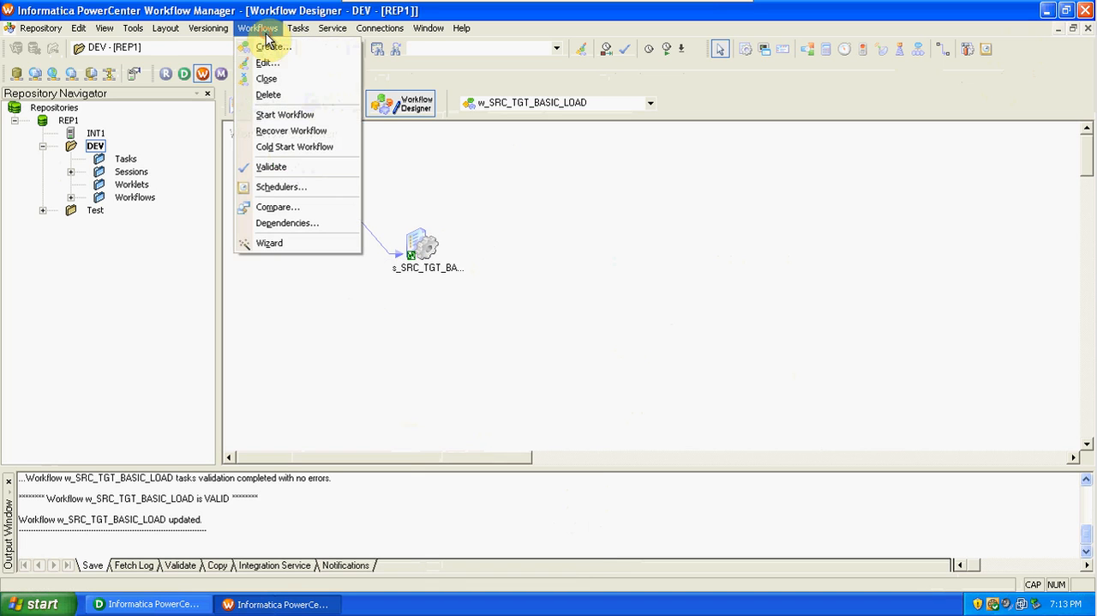
pyautogui.click(296, 119)
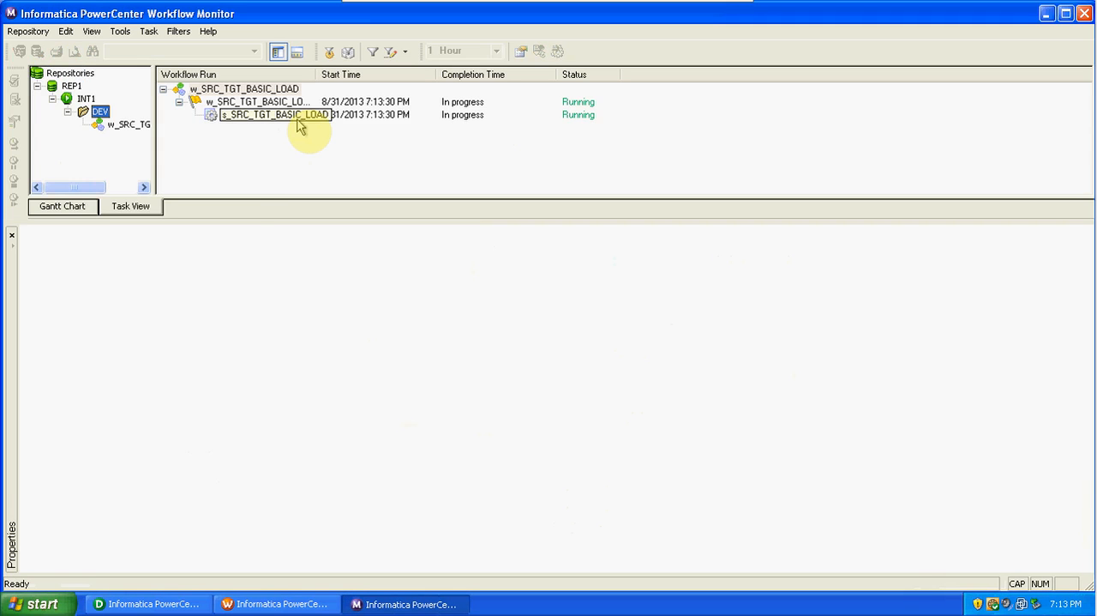
# Examine the s_SRC_TGT_BASIC_LOAD run details and the source/target statistics for SQ_EMP and EMP_TGT in the Workflow Monitor.
pyautogui.click(298, 120)
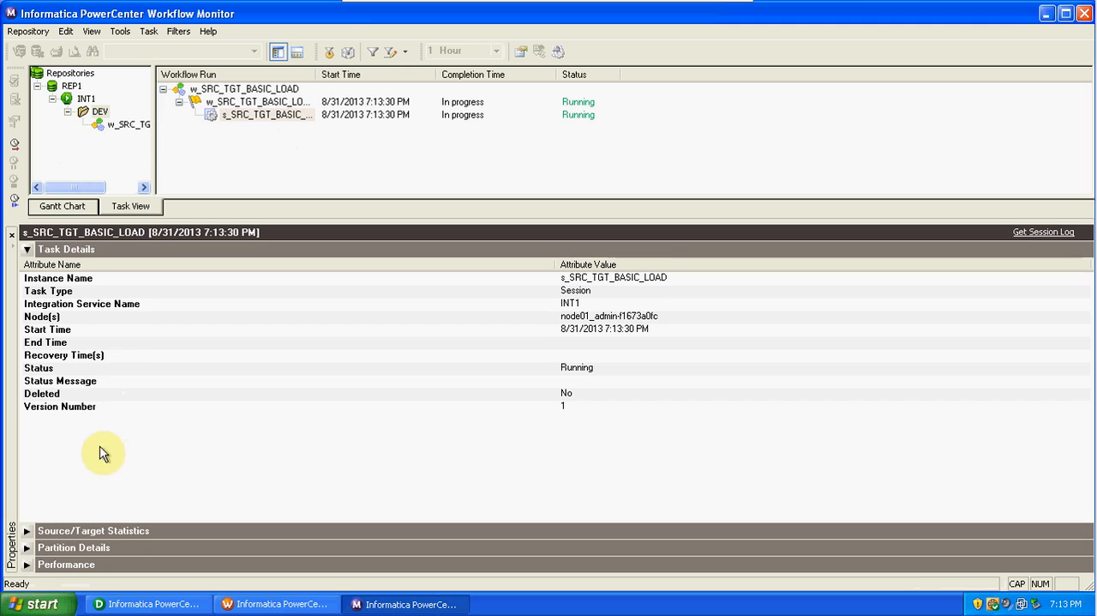
pyautogui.click(26, 531)
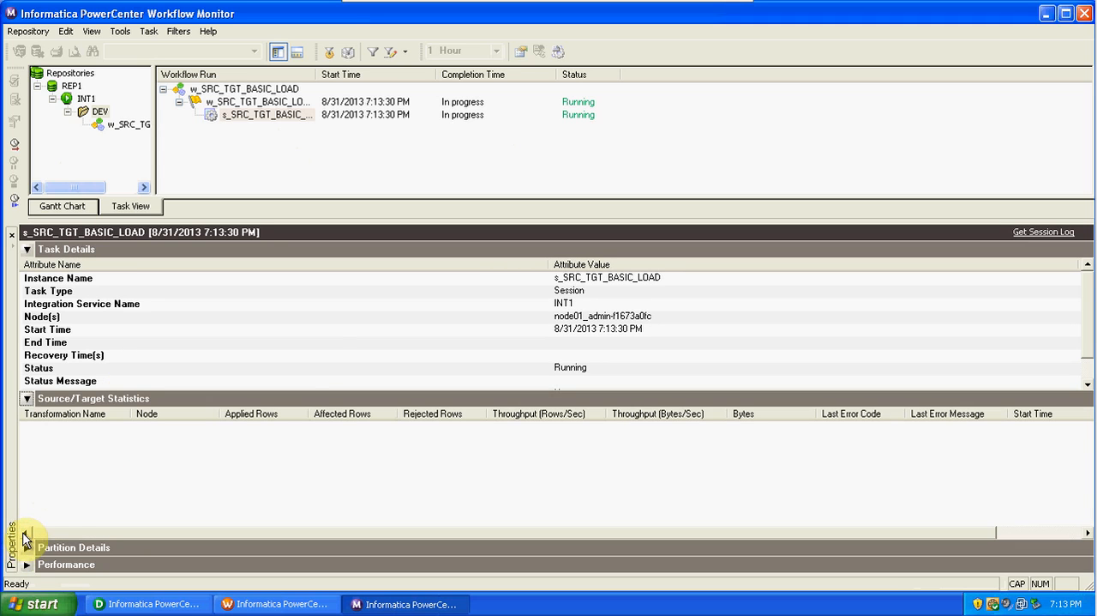
pyautogui.click(318, 356)
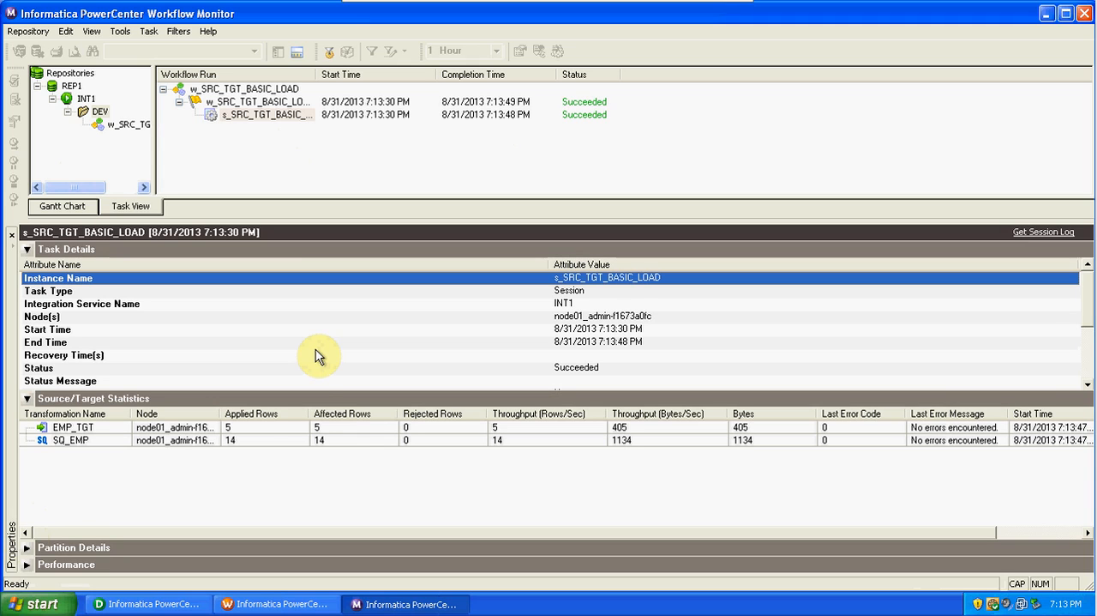
pyautogui.click(291, 439)
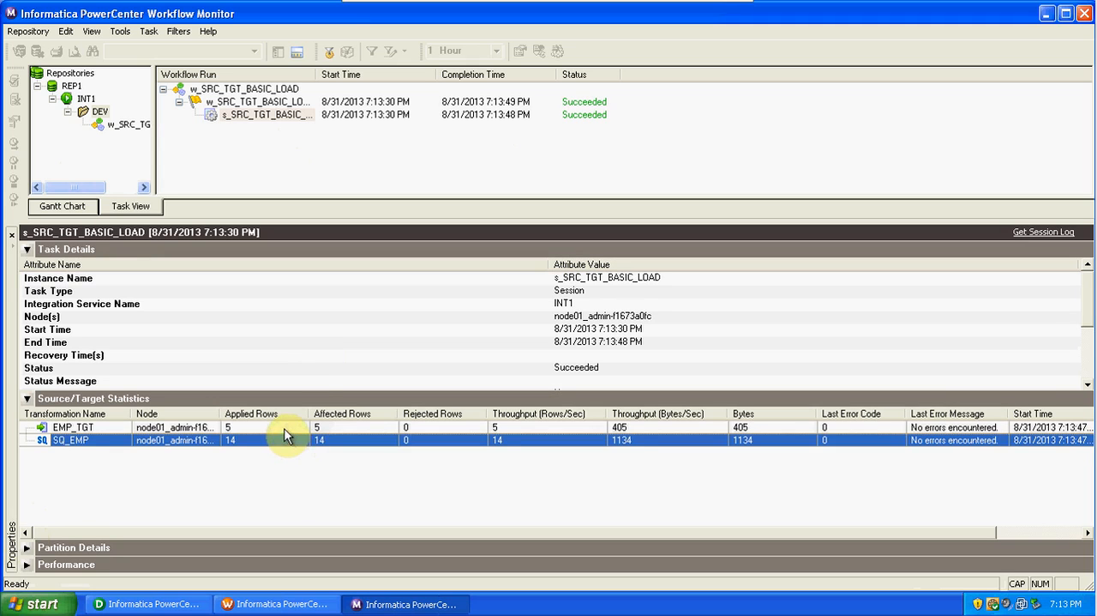
pyautogui.click(284, 427)
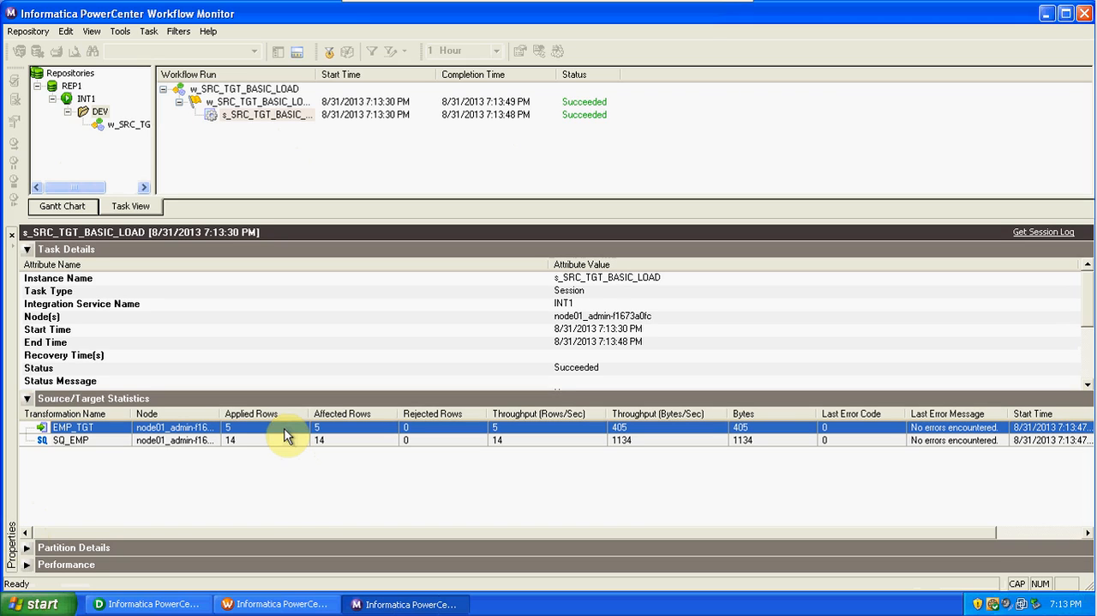
# Switch to PowerCenter Designer and preview the EMP_TGT data using the database username, owner name and password, checking the DEPTNO column.
pyautogui.click(171, 604)
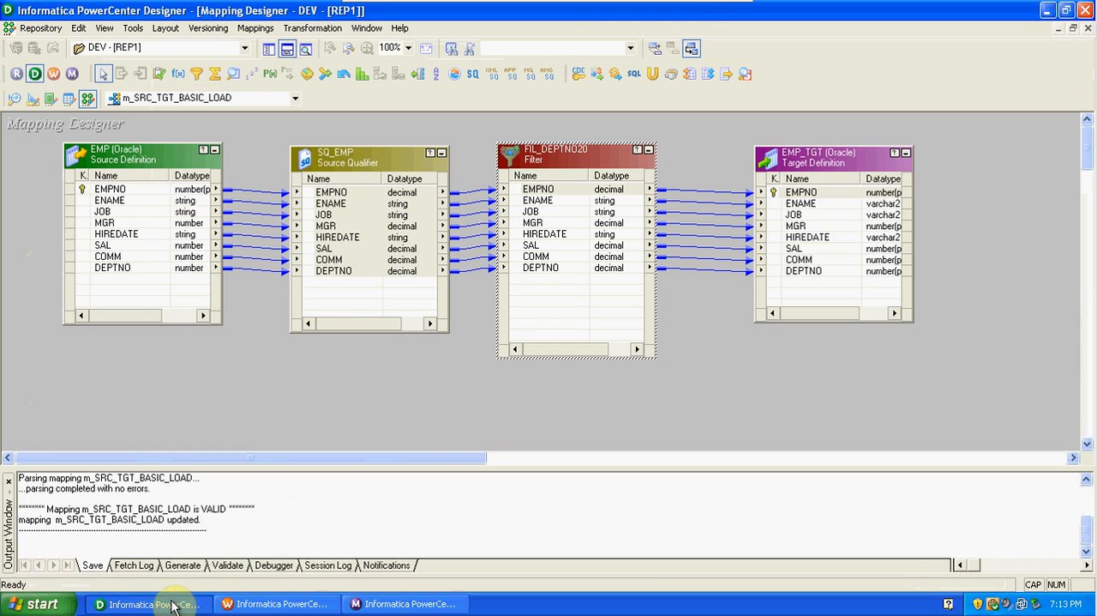
pyautogui.rightClick(810, 169)
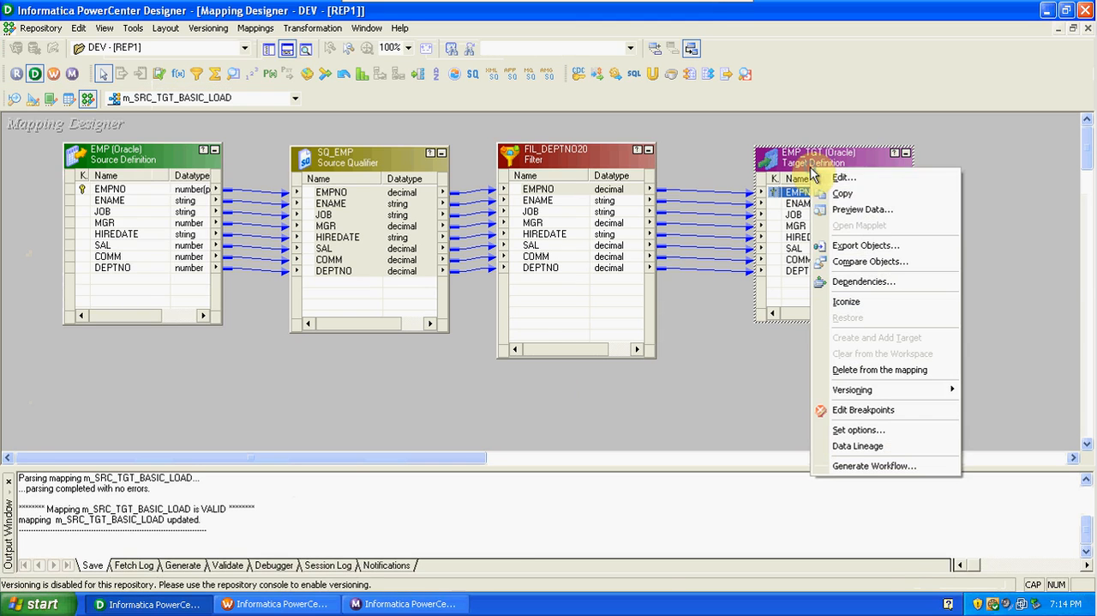
pyautogui.click(848, 209)
pyautogui.click(512, 176)
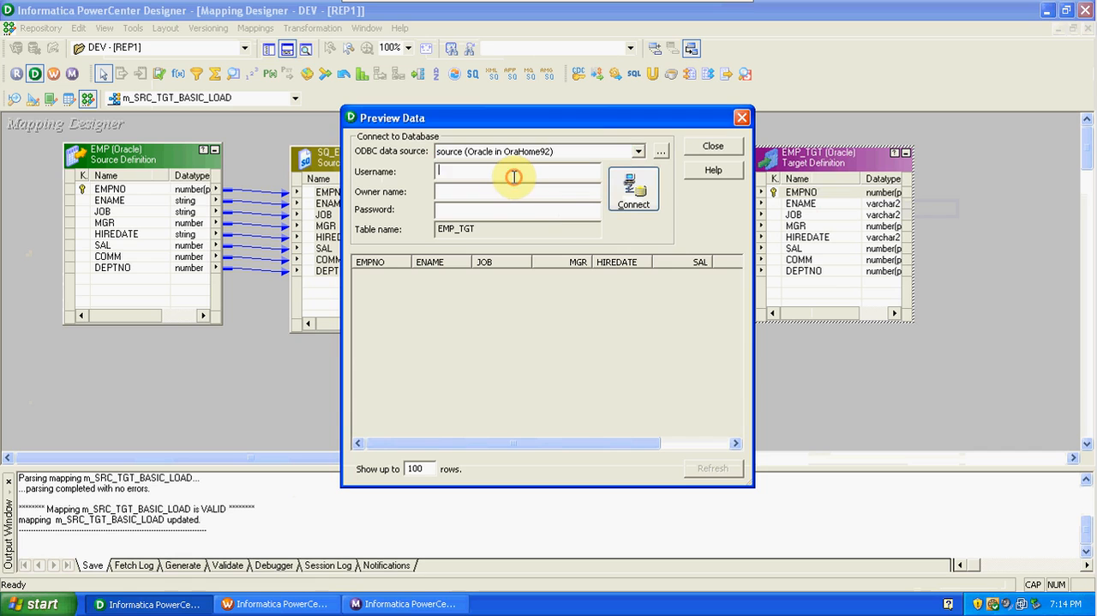
pyautogui.write('SCOTT')
pyautogui.click(525, 190)
pyautogui.press('Tab')
pyautogui.write('tiger')
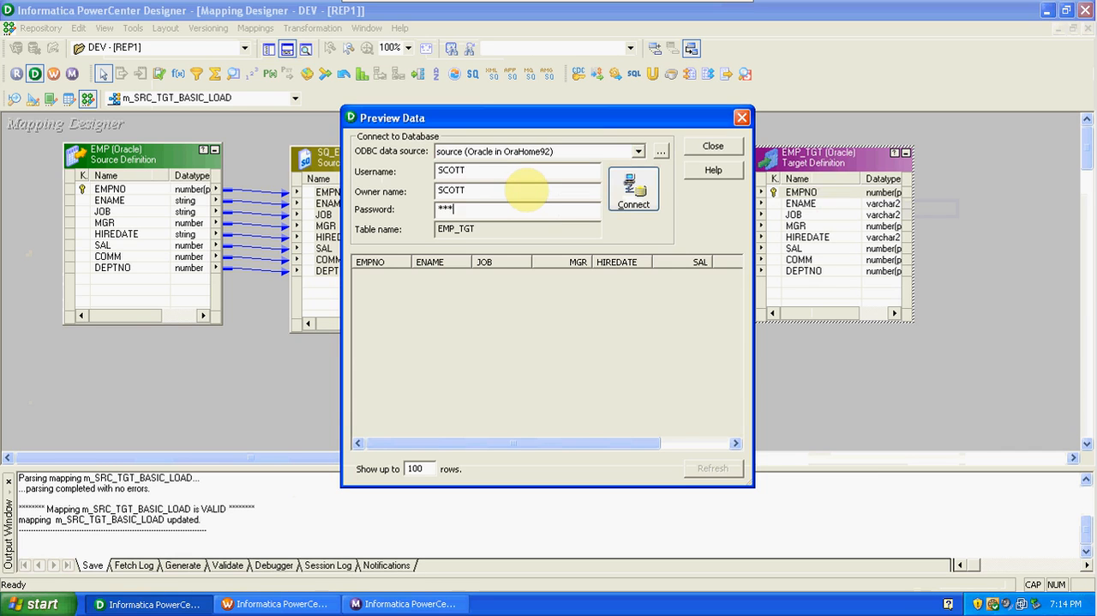
pyautogui.press('Return')
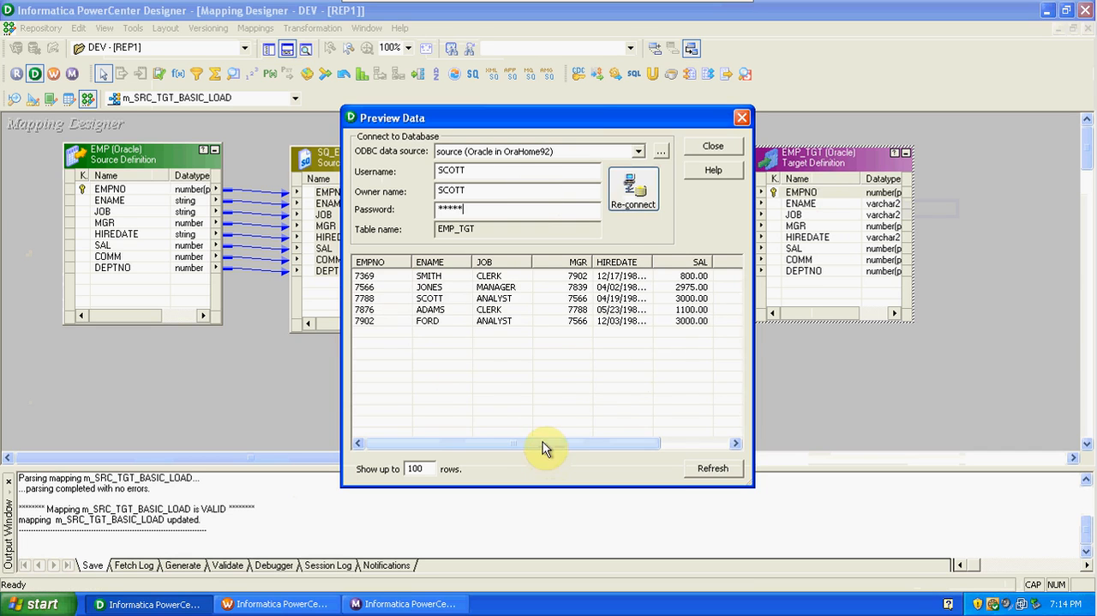
pyautogui.moveTo(544, 442); pyautogui.dragTo(632, 443)
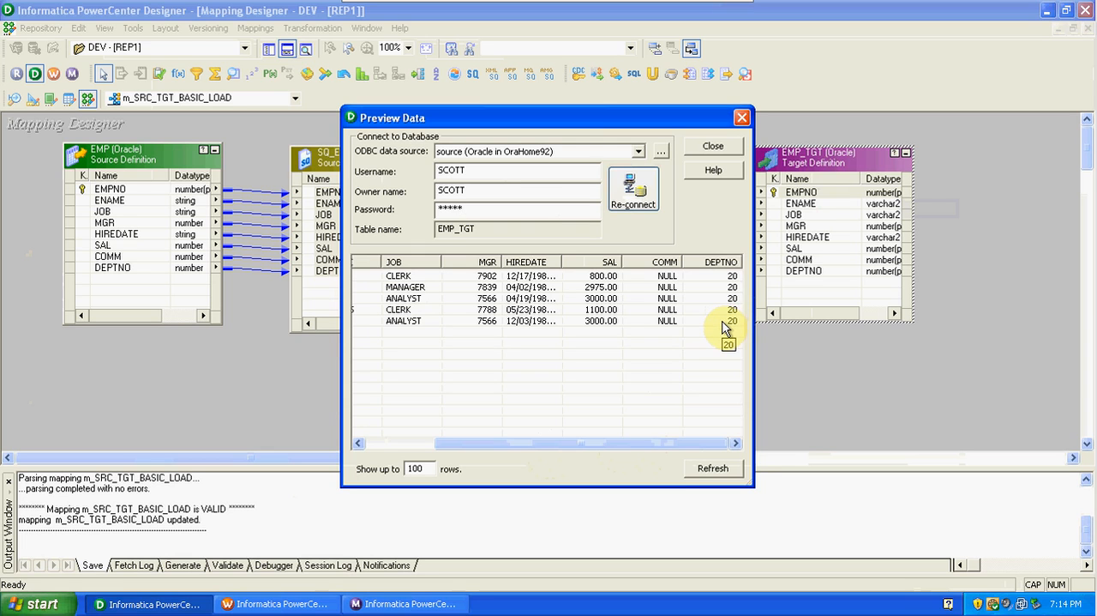
pyautogui.click(714, 148)
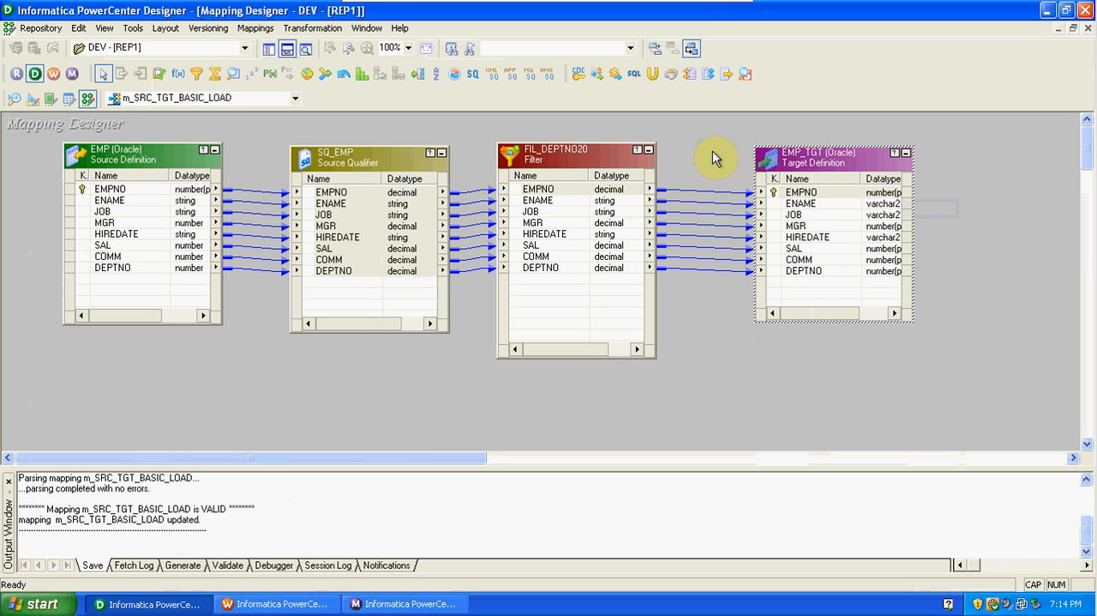
# Move the SQ_EMP source qualifier slightly closer to the EMP source definition in the mapping.
pyautogui.click(420, 369)
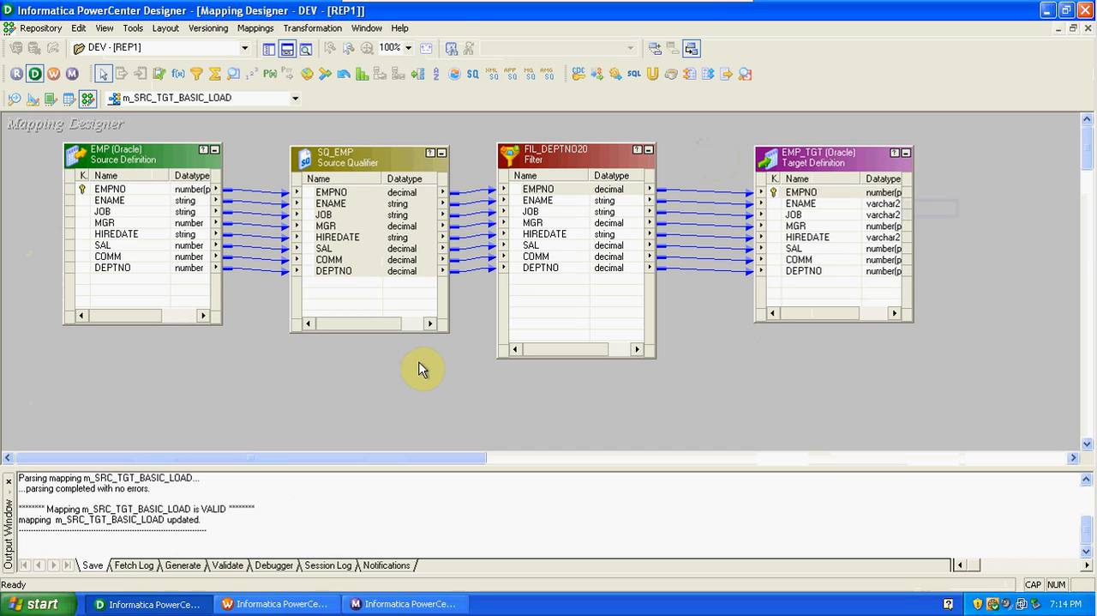
pyautogui.moveTo(399, 165); pyautogui.dragTo(371, 165)
pyautogui.moveTo(463, 176); pyautogui.dragTo(461, 299)
pyautogui.moveTo(707, 162); pyautogui.dragTo(719, 299)
pyautogui.click(714, 360)
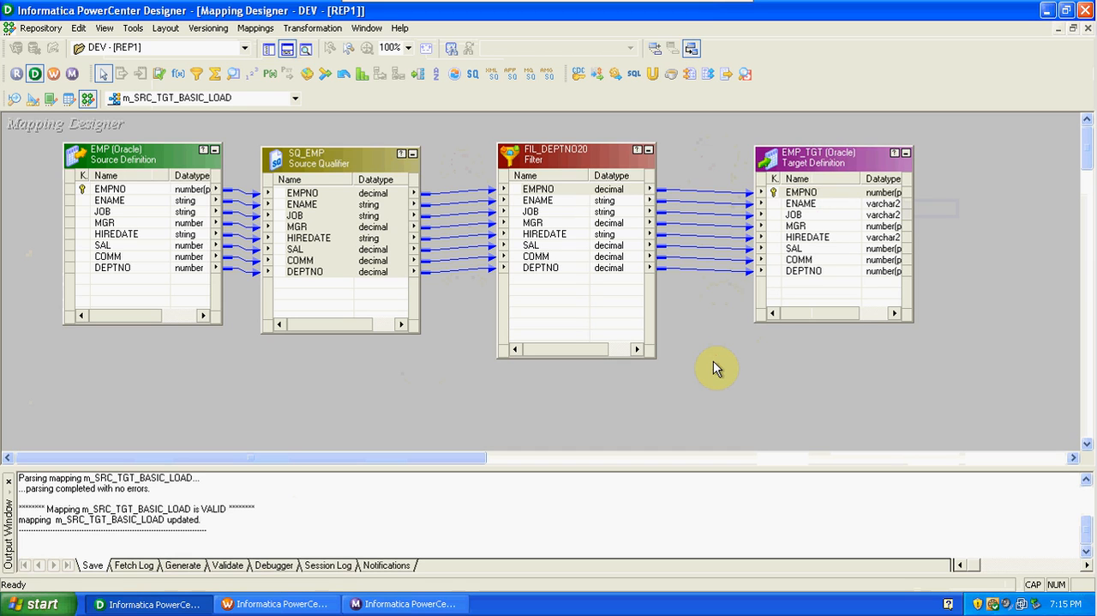
# Show the Repository Navigator and clear the EMP_TGT definition from the Target Designer workspace.
pyautogui.click(267, 48)
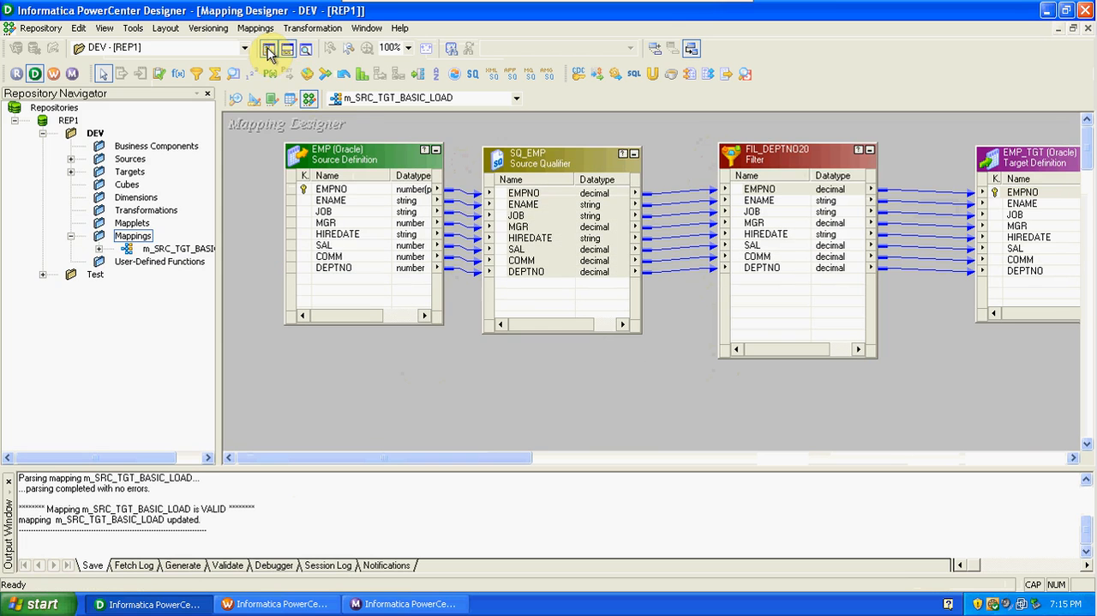
pyautogui.click(235, 100)
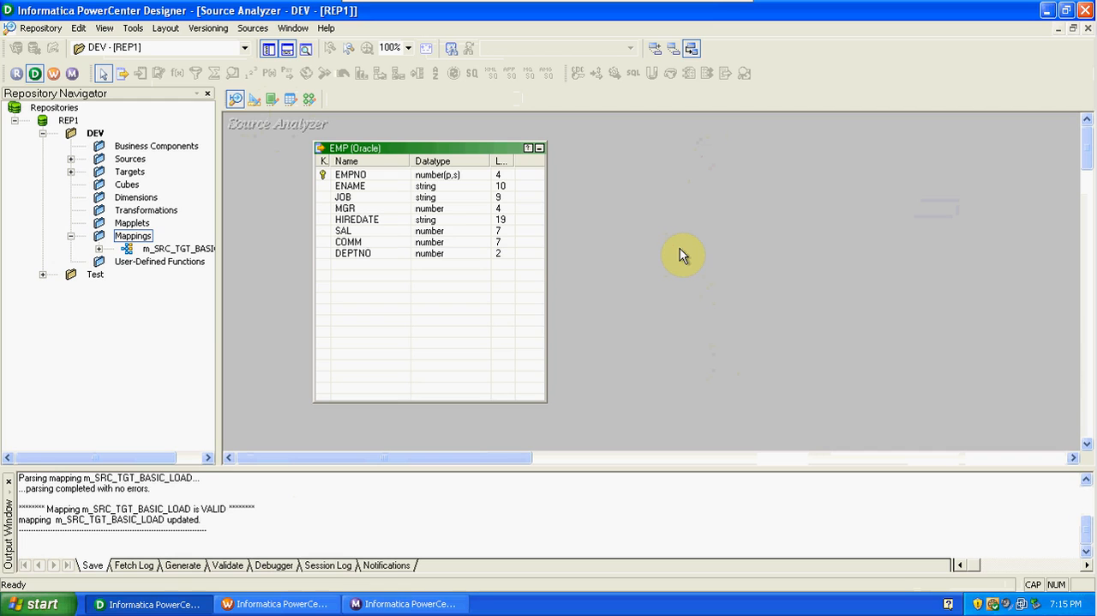
pyautogui.click(254, 99)
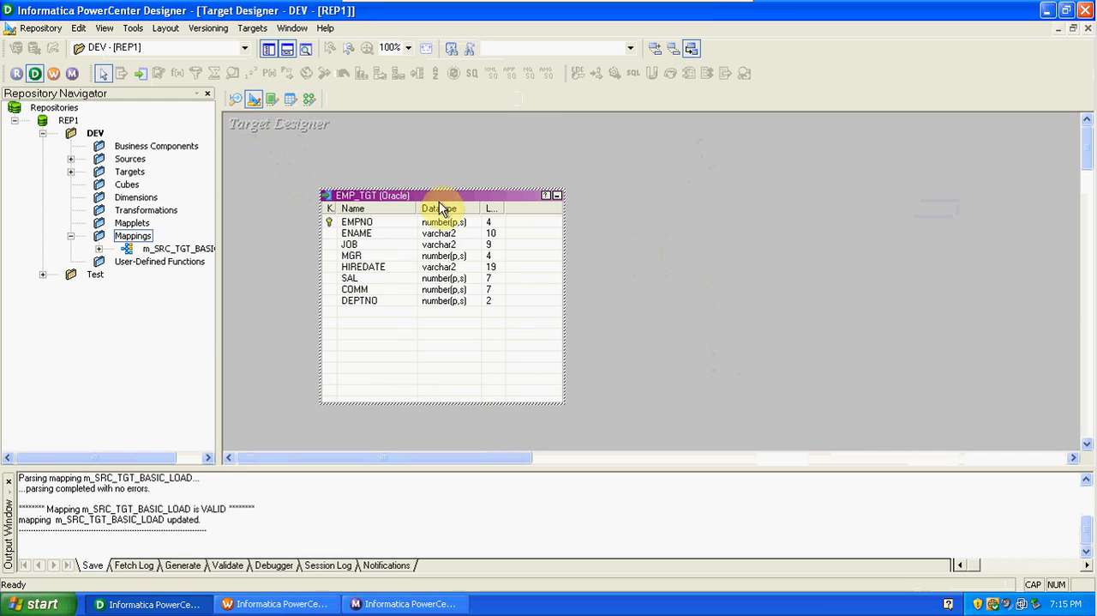
pyautogui.rightClick(470, 161)
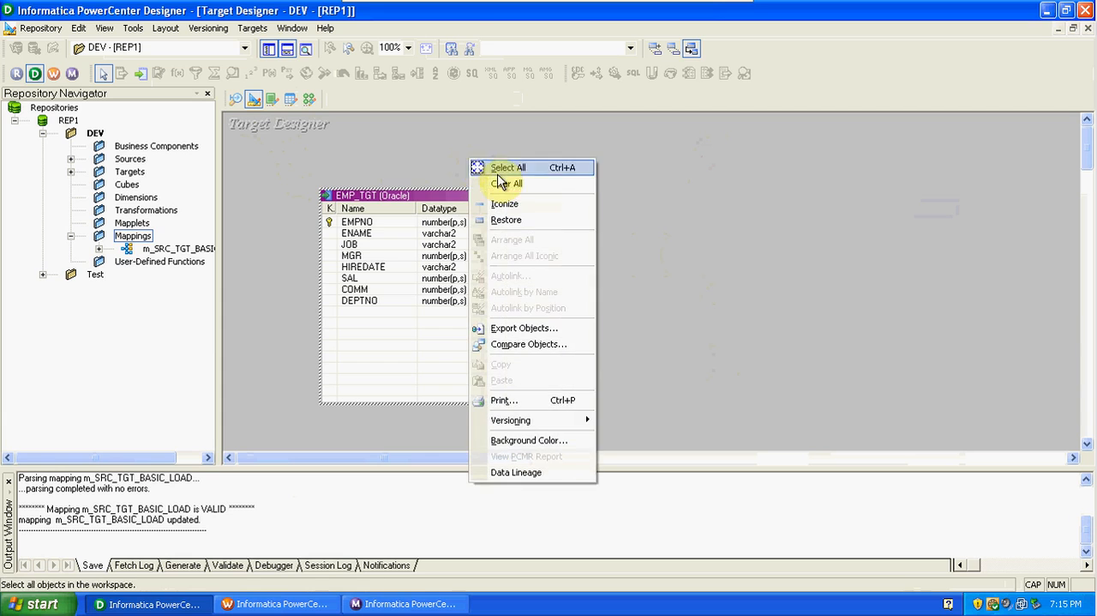
pyautogui.click(503, 186)
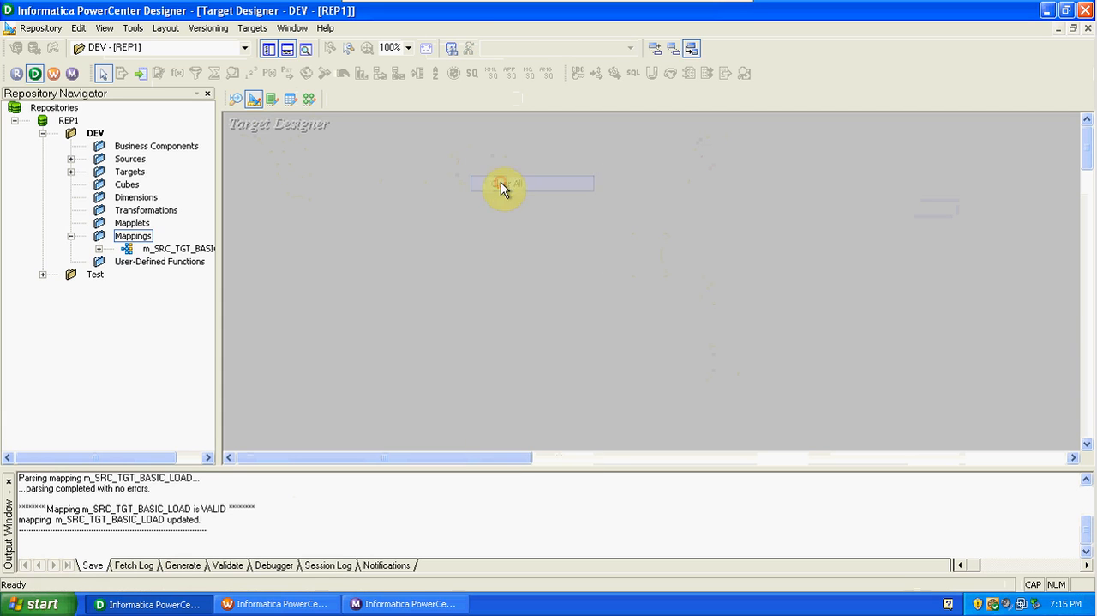
# Create a target definition in the Target Designer from the DEV folder's EMP source definition.
pyautogui.click(71, 160)
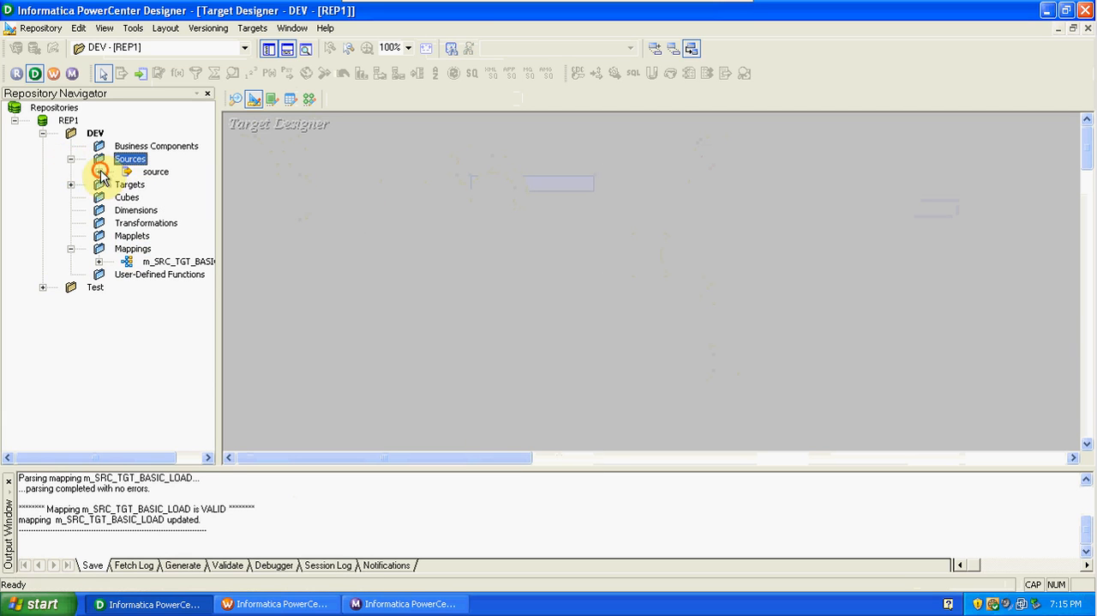
pyautogui.doubleClick(153, 174)
pyautogui.moveTo(179, 185); pyautogui.dragTo(409, 190)
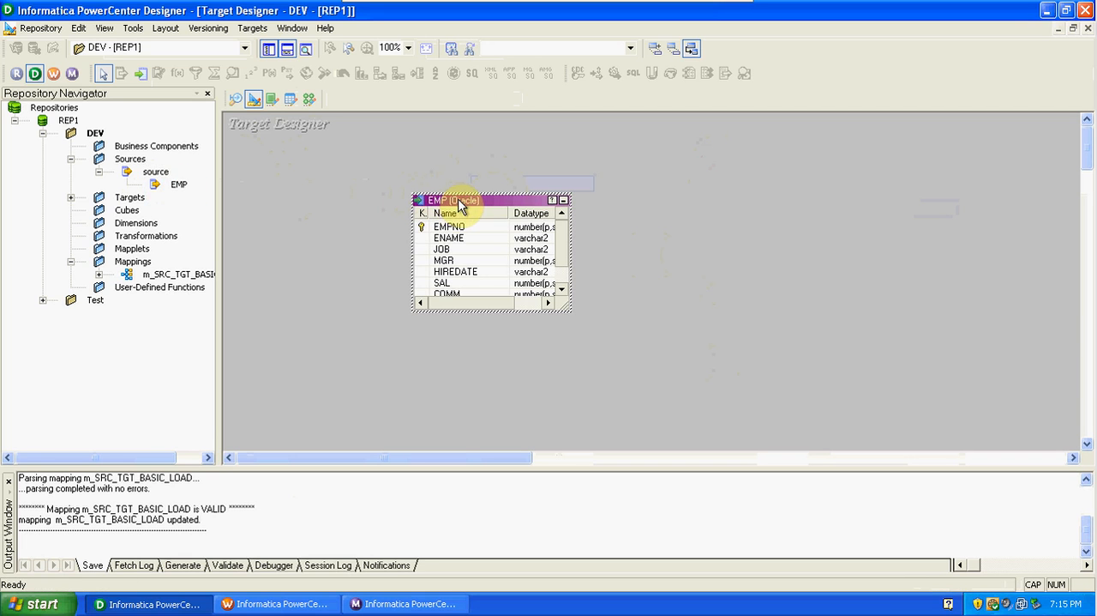
# Rename the new EMP target table as EMP_BONUS.
pyautogui.doubleClick(459, 204)
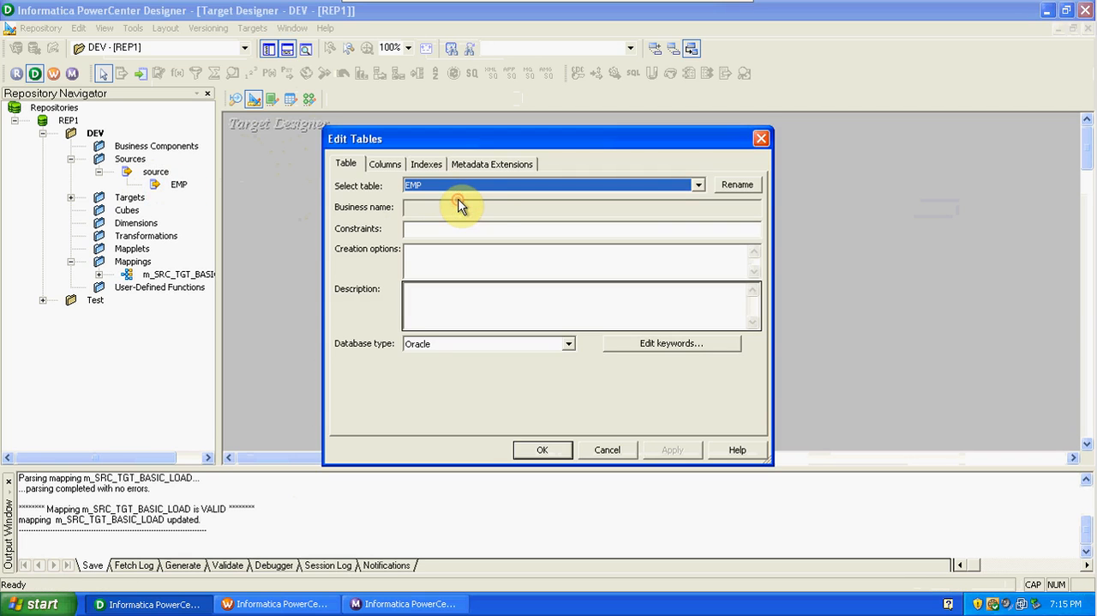
pyautogui.click(736, 187)
pyautogui.click(470, 298)
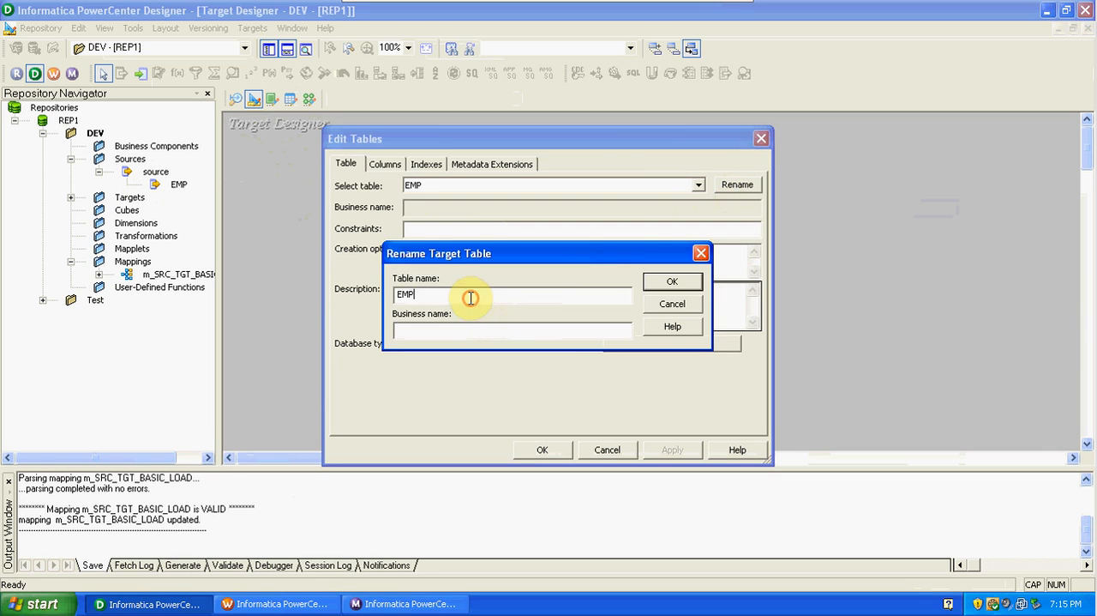
pyautogui.write('_BOUNS')
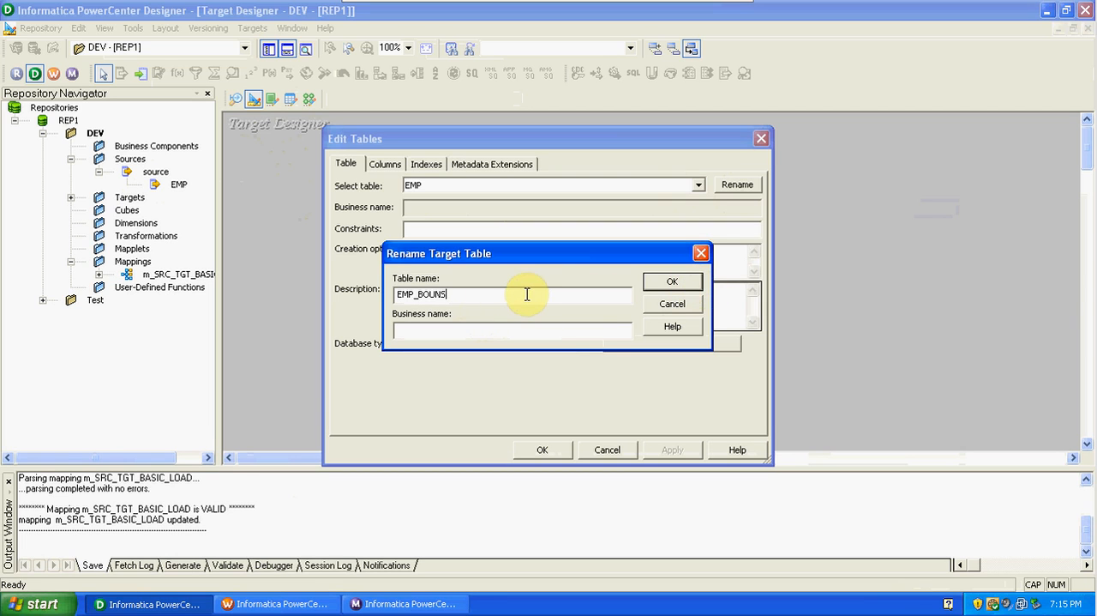
pyautogui.press('BackSpace')
pyautogui.press('BackSpace')
pyautogui.press('BackSpace')
pyautogui.write('NUS')
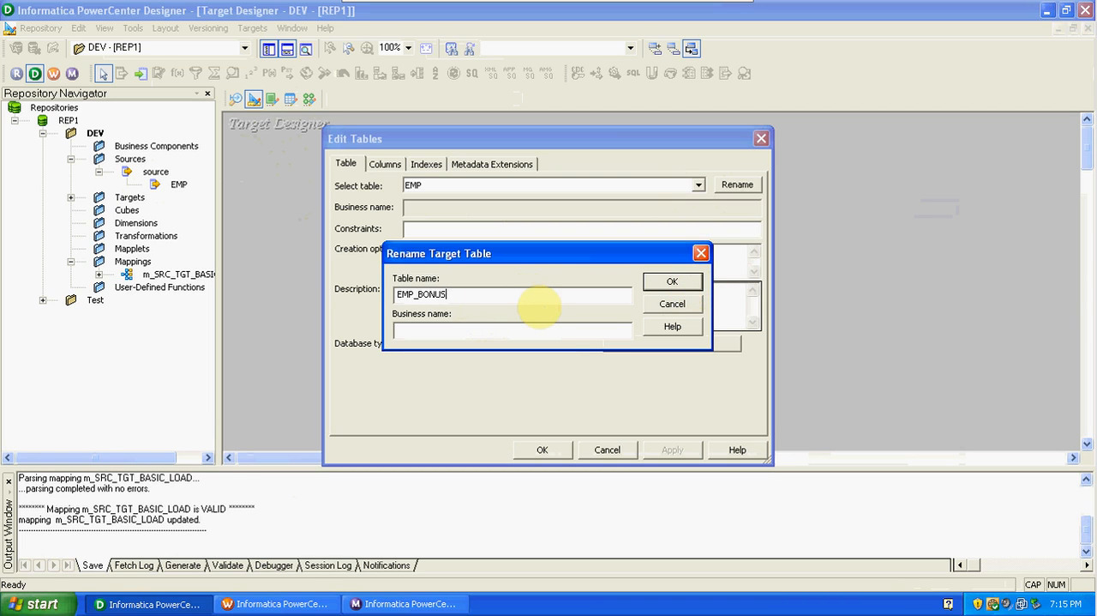
pyautogui.click(677, 283)
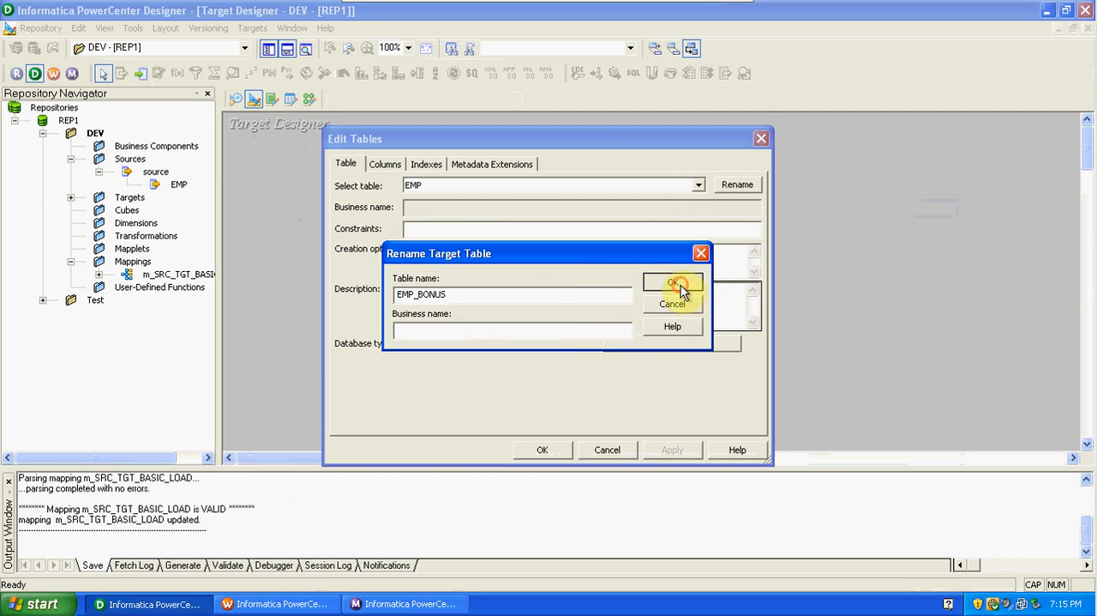
# Add a new column named BONUS after DEPTNO in the EMP_BONUS target table.
pyautogui.click(383, 164)
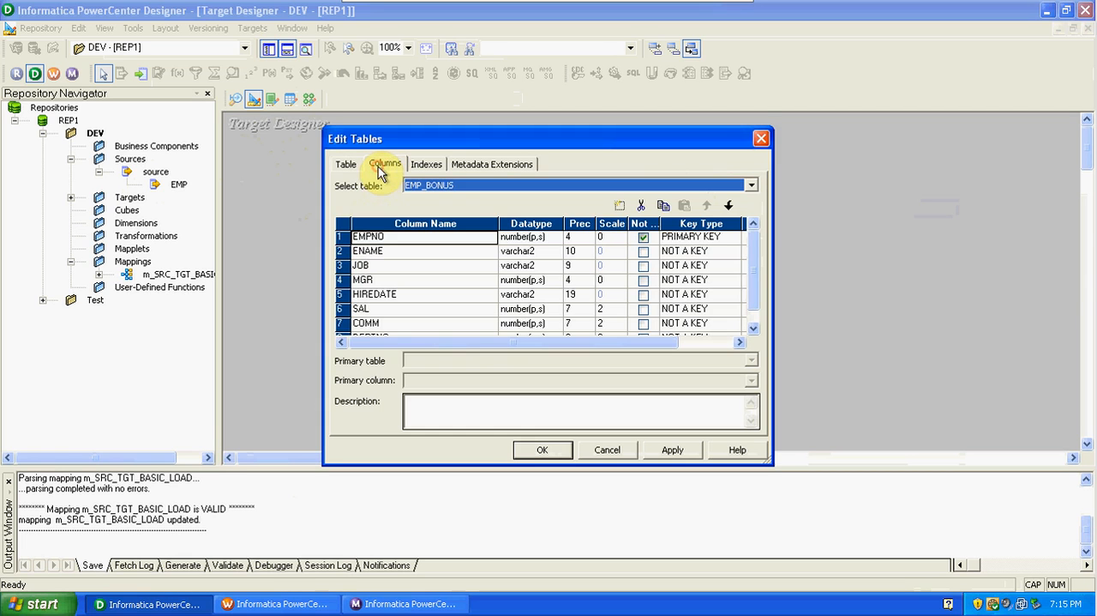
pyautogui.moveTo(752, 277); pyautogui.dragTo(758, 311)
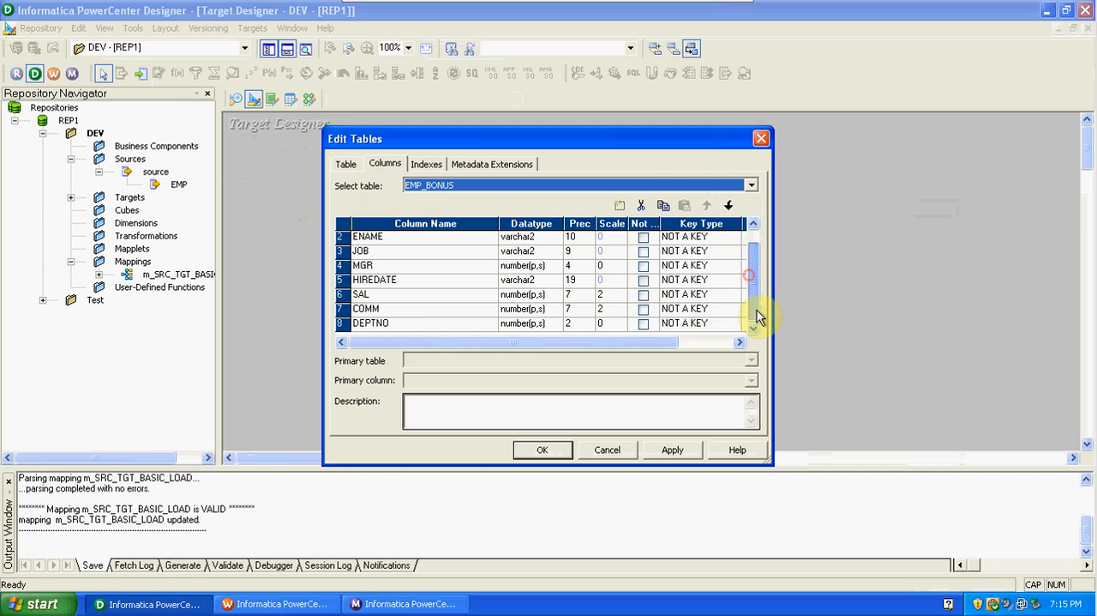
pyautogui.click(342, 323)
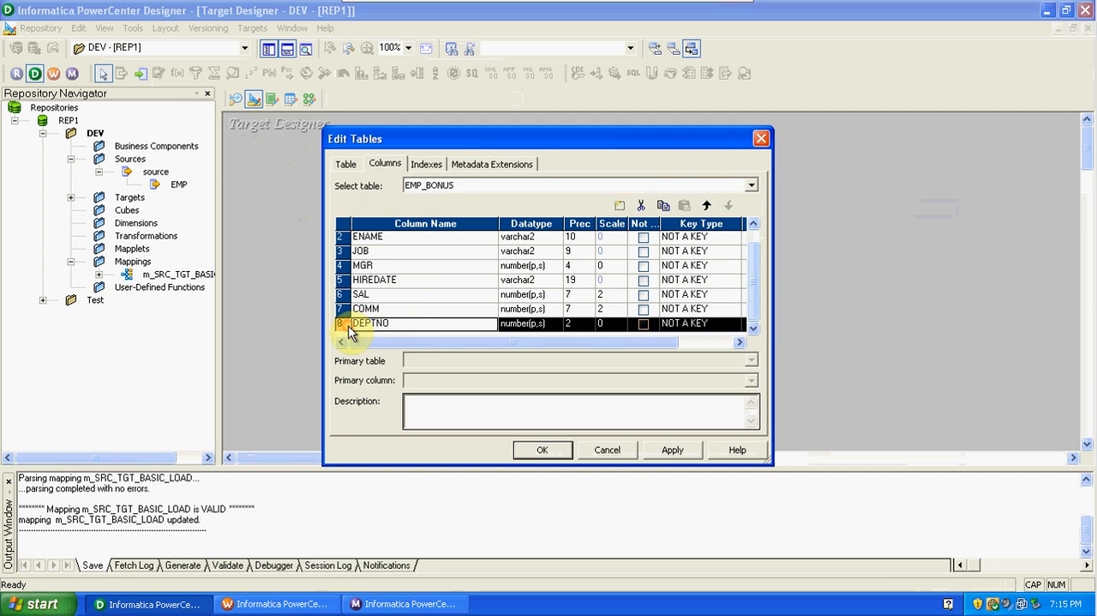
pyautogui.click(619, 205)
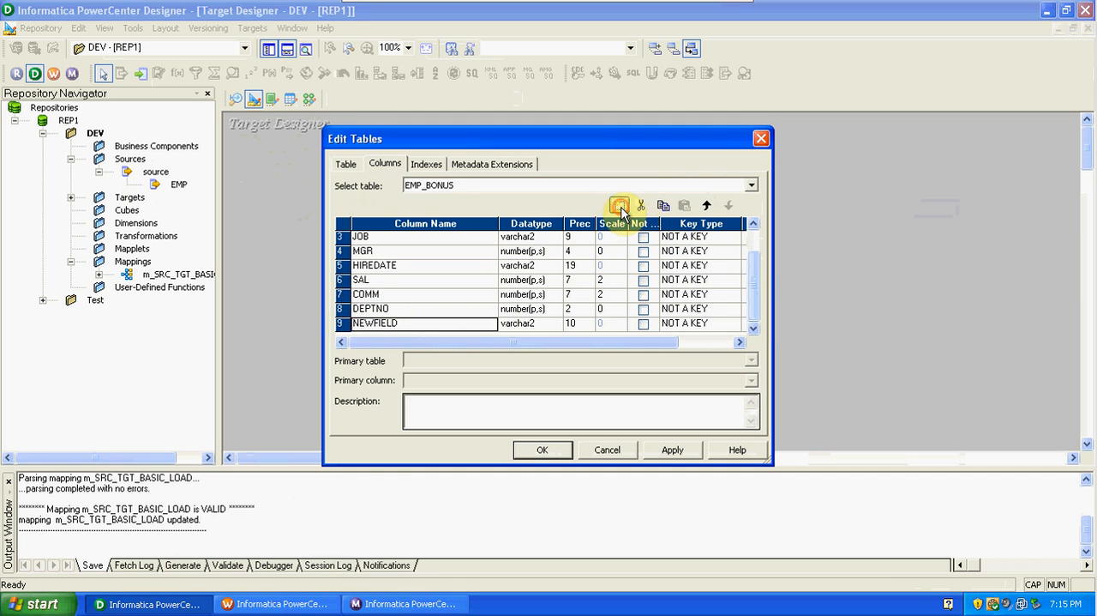
pyautogui.click(402, 326)
pyautogui.press('BackSpace')
pyautogui.press('BackSpace')
pyautogui.press('BackSpace')
pyautogui.press('BackSpace')
pyautogui.press('BackSpace')
pyautogui.press('BackSpace')
pyautogui.press('BackSpace')
pyautogui.press('BackSpace')
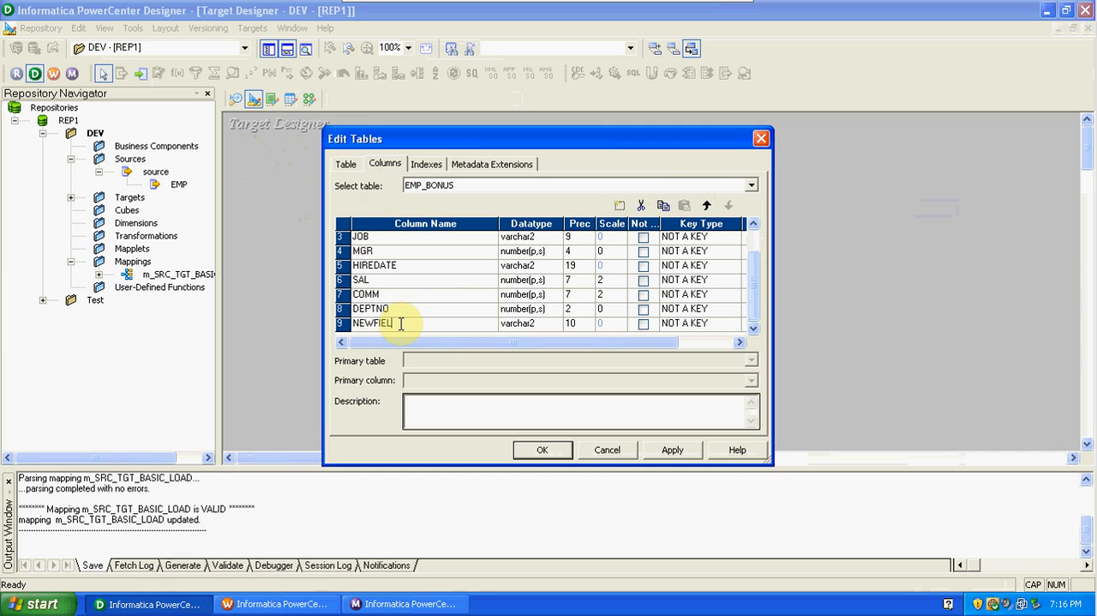
pyautogui.write('BONUS')
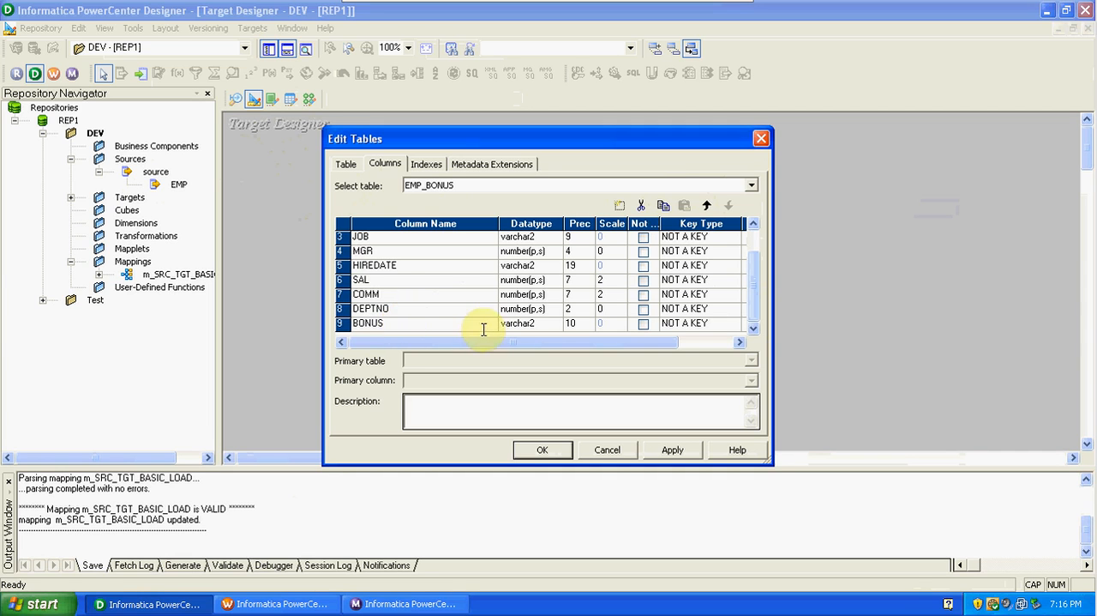
# Set the BONUS column's datatype to number and apply the EMP_BONUS table changes.
pyautogui.click(527, 326)
pyautogui.click(527, 324)
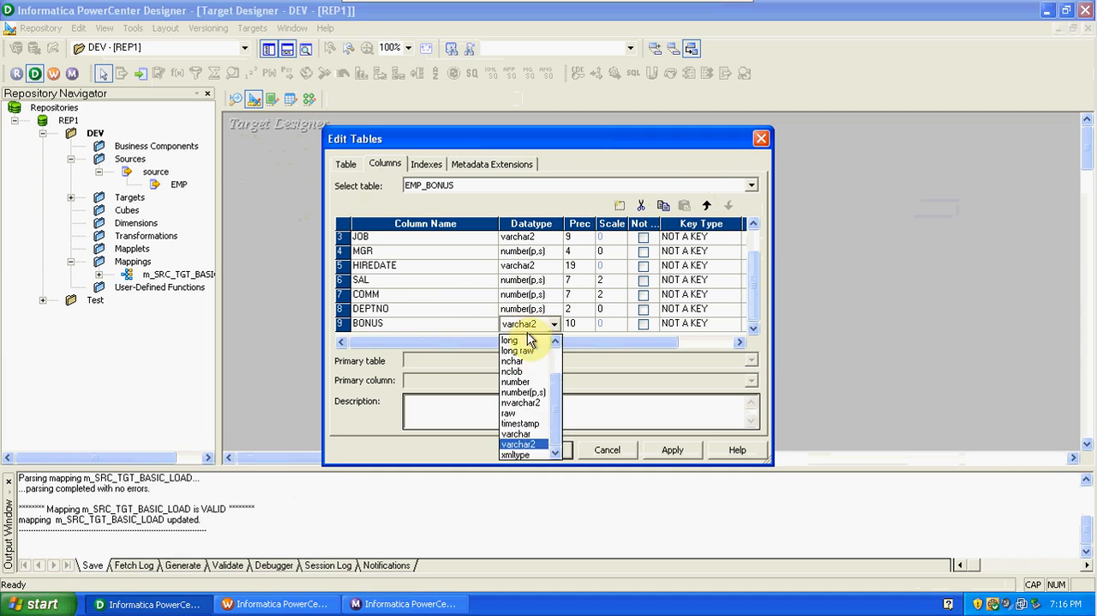
pyautogui.click(526, 381)
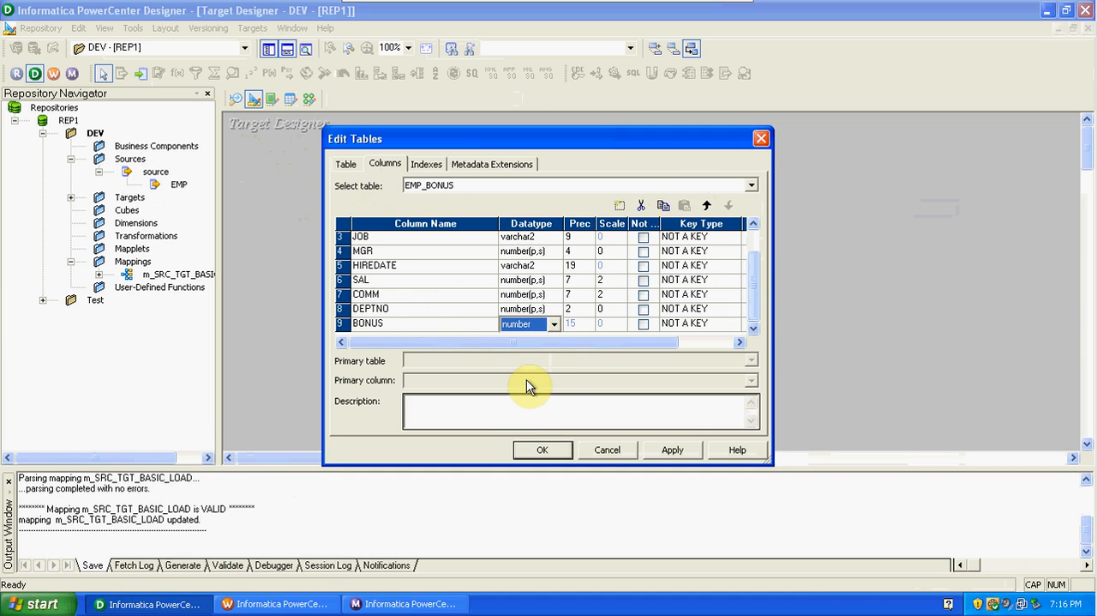
pyautogui.click(682, 451)
pyautogui.click(562, 451)
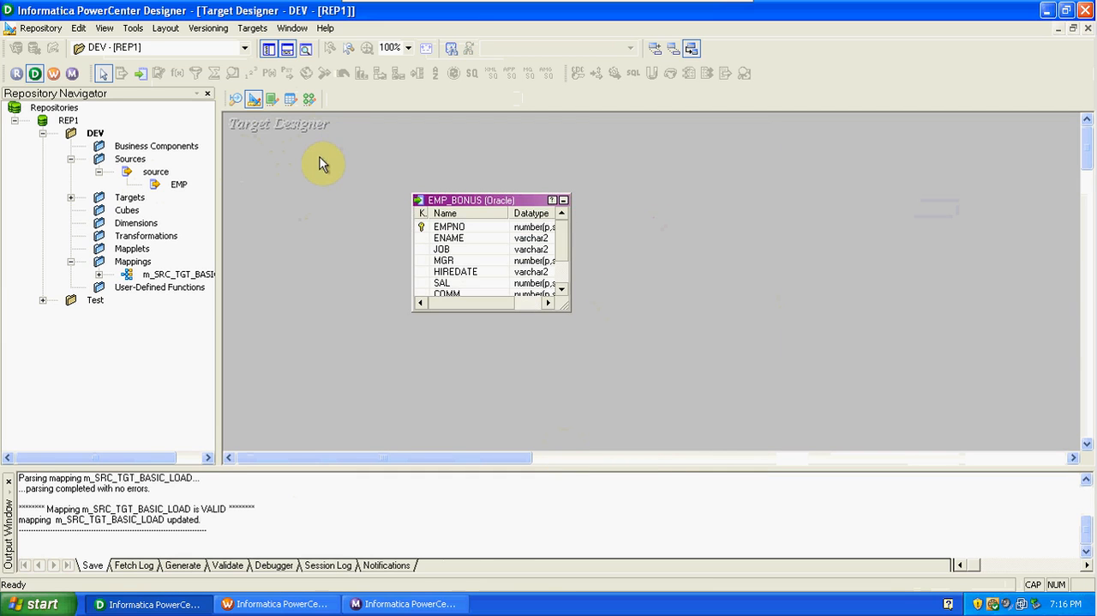
# Start SQL generation for the targets and connect to the source (Oracle in OraHome92) ODBC data source with the database username and password.
pyautogui.click(252, 28)
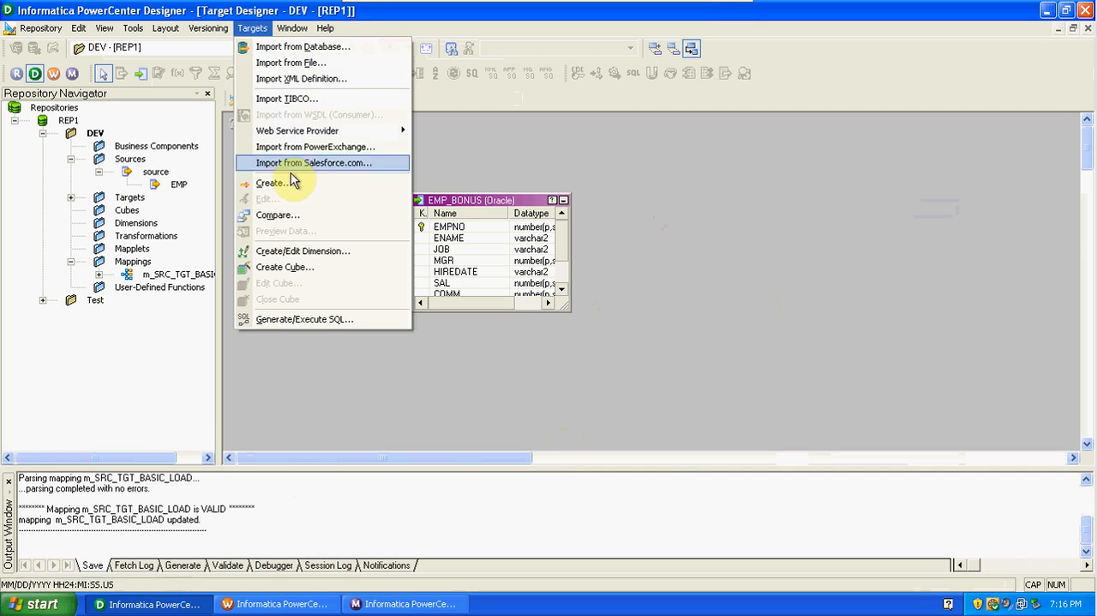
pyautogui.click(302, 320)
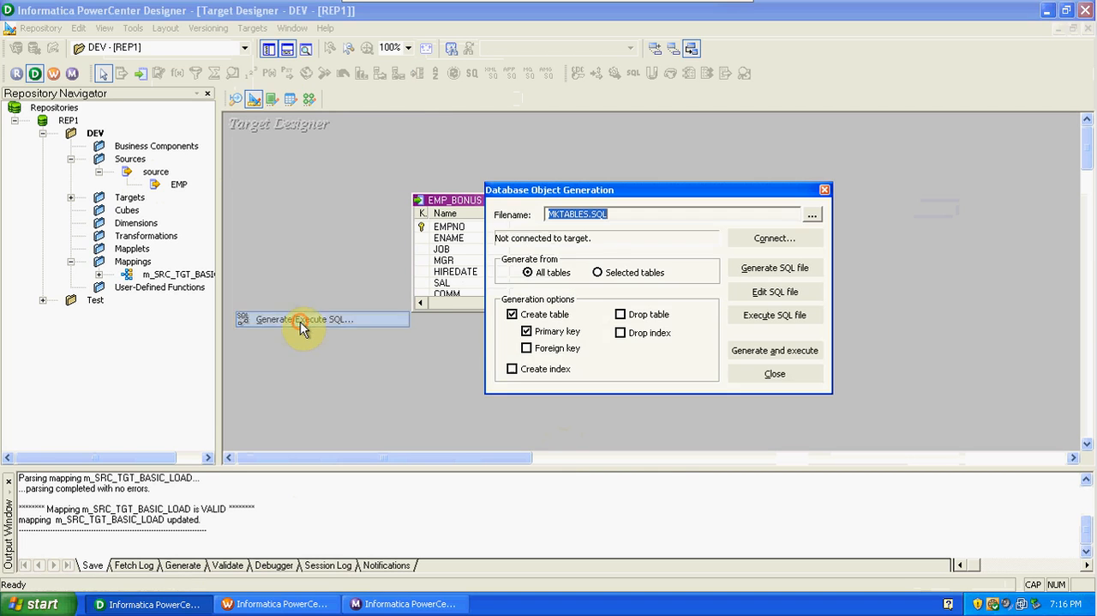
pyautogui.click(771, 237)
pyautogui.click(649, 296)
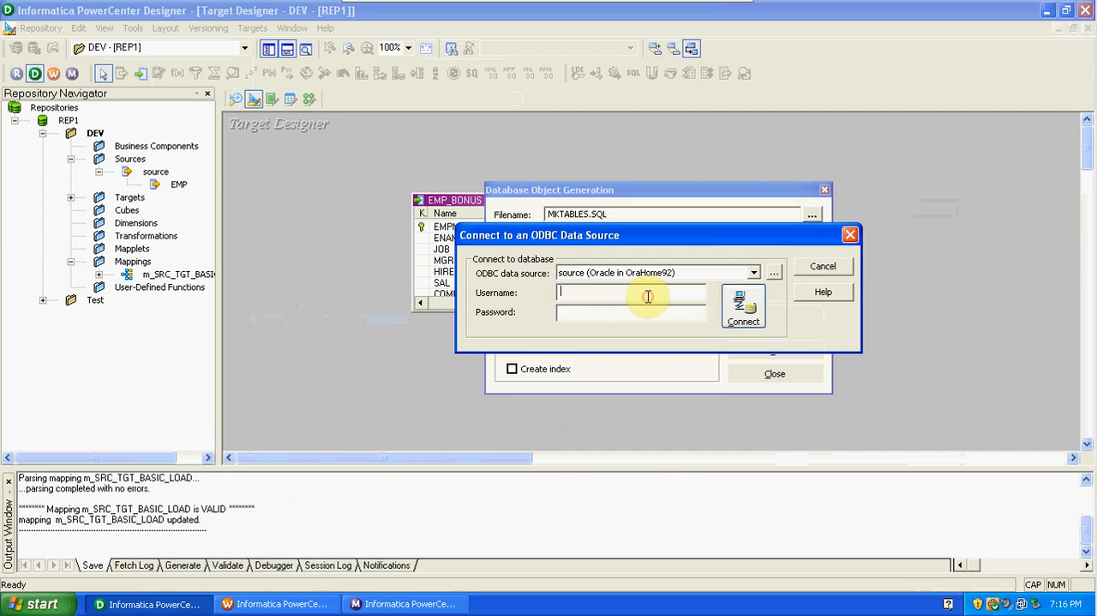
pyautogui.write('scott')
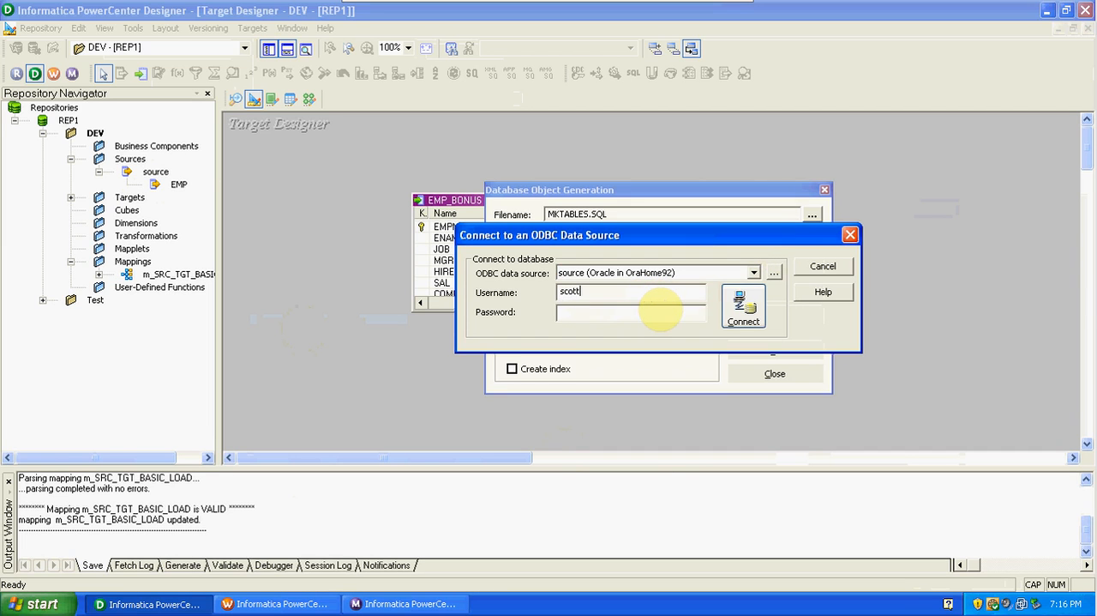
pyautogui.click(660, 313)
pyautogui.write('******')
pyautogui.click(742, 305)
# Generate and execute the SQL that creates the EMP_BONUS table with its primary key, overwriting MKTABLES.SQL.
pyautogui.click(760, 350)
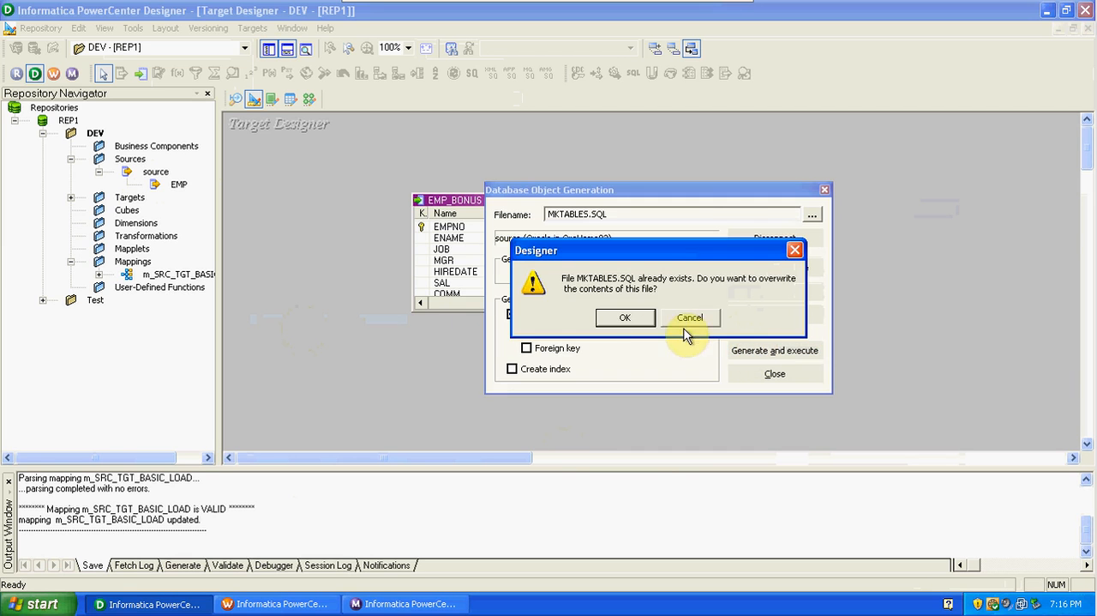
pyautogui.click(630, 319)
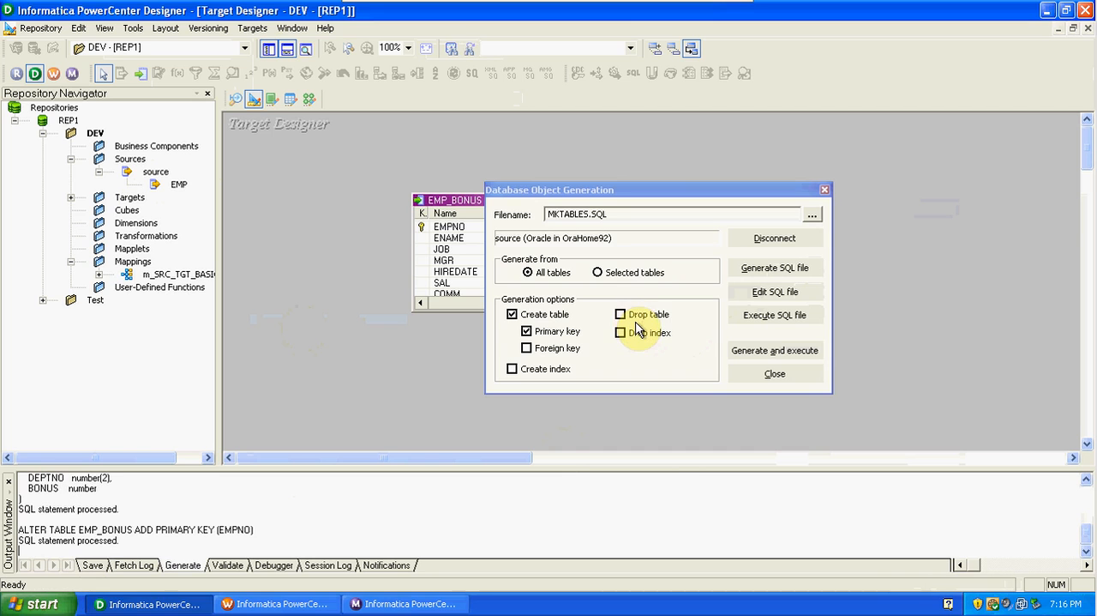
pyautogui.click(765, 372)
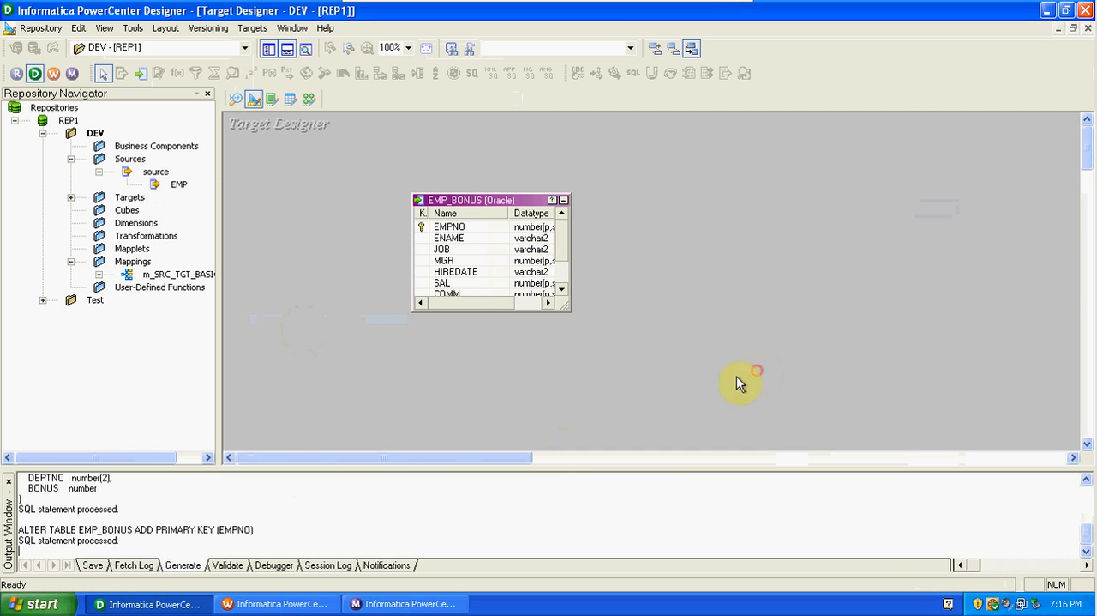
# Launch SQL*Plus from the Run dialog using sqlplus and log in with the database username and password.
pyautogui.click(34, 603)
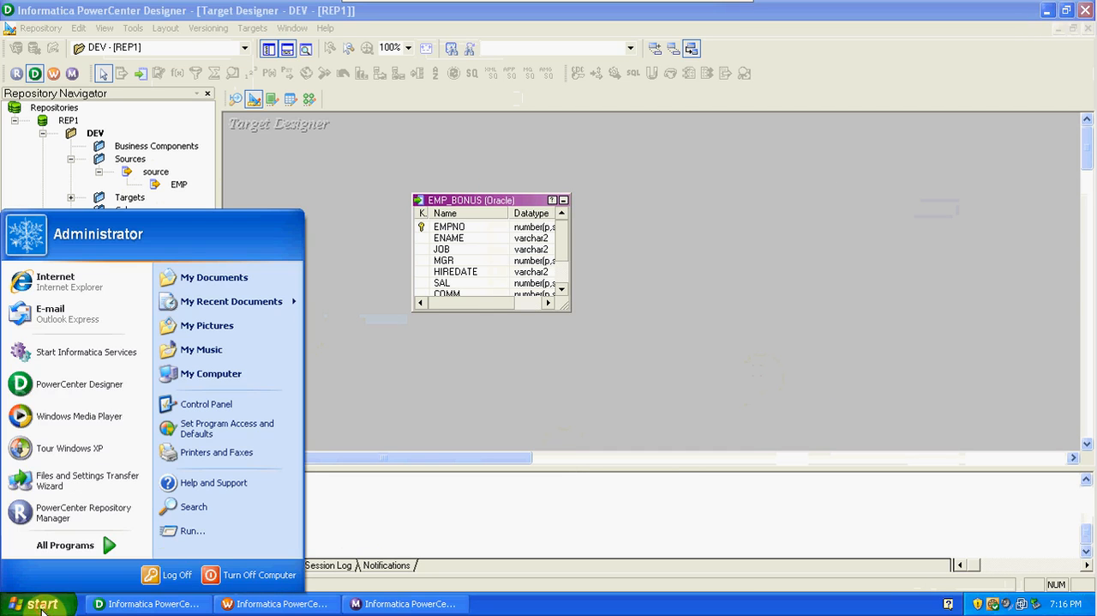
pyautogui.click(193, 532)
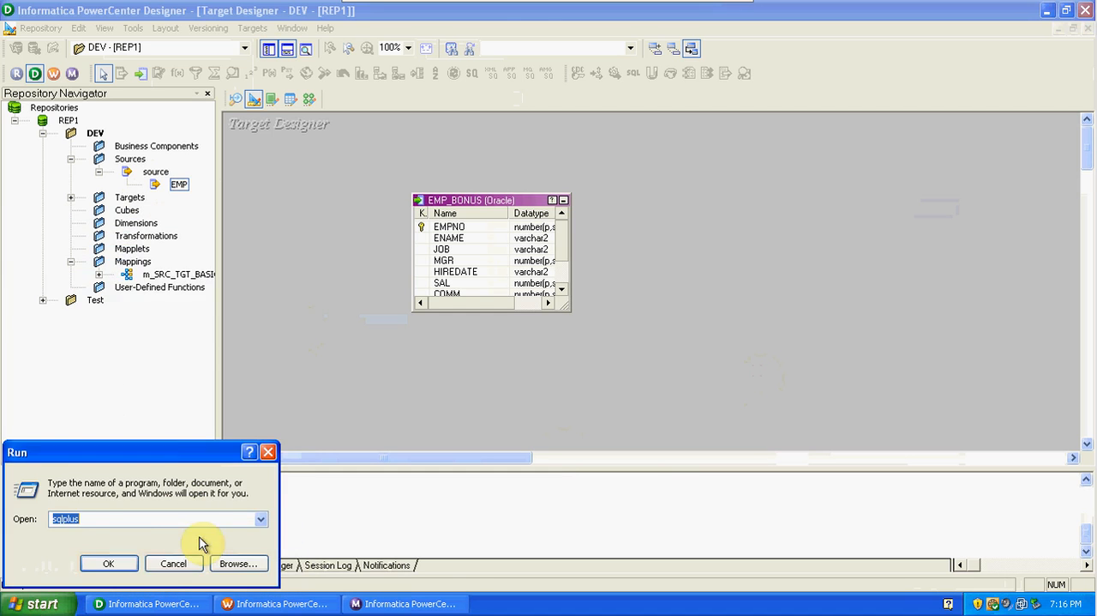
pyautogui.click(116, 563)
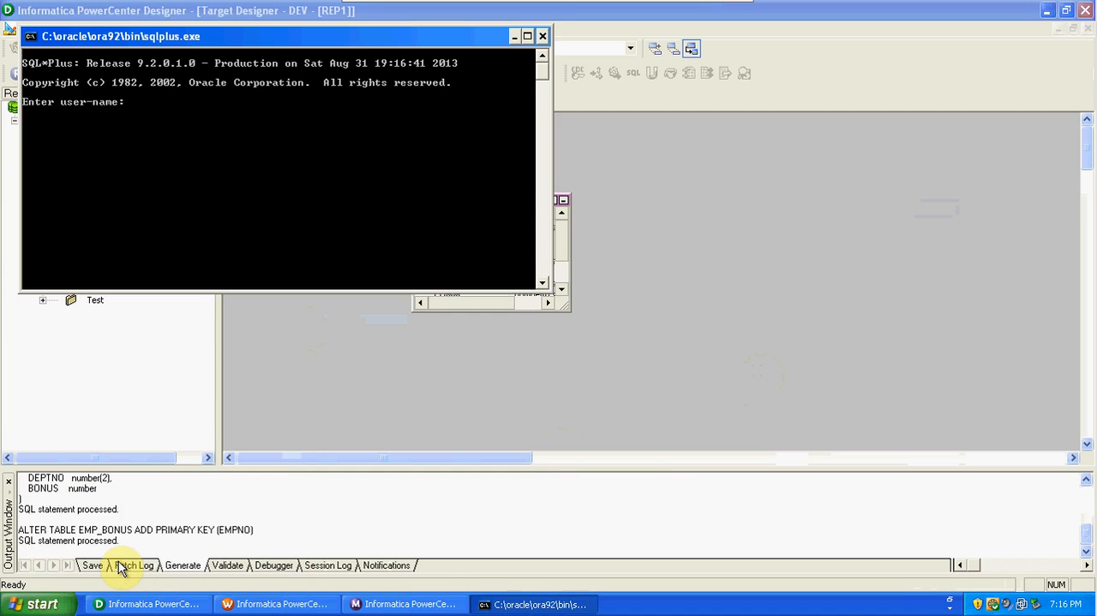
pyautogui.write('scott/tiger')
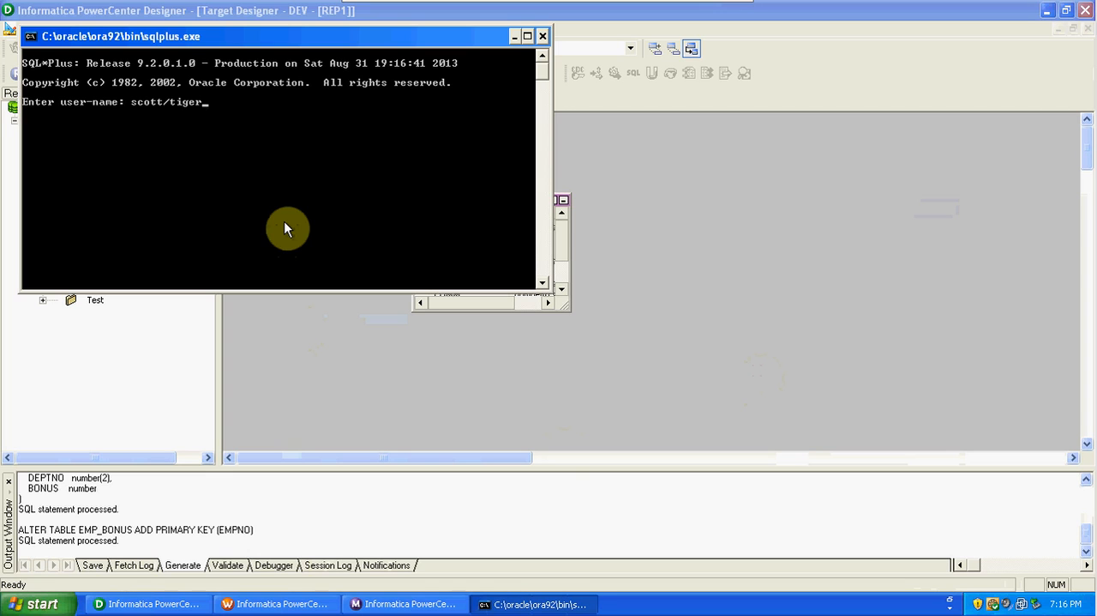
pyautogui.press('Return')
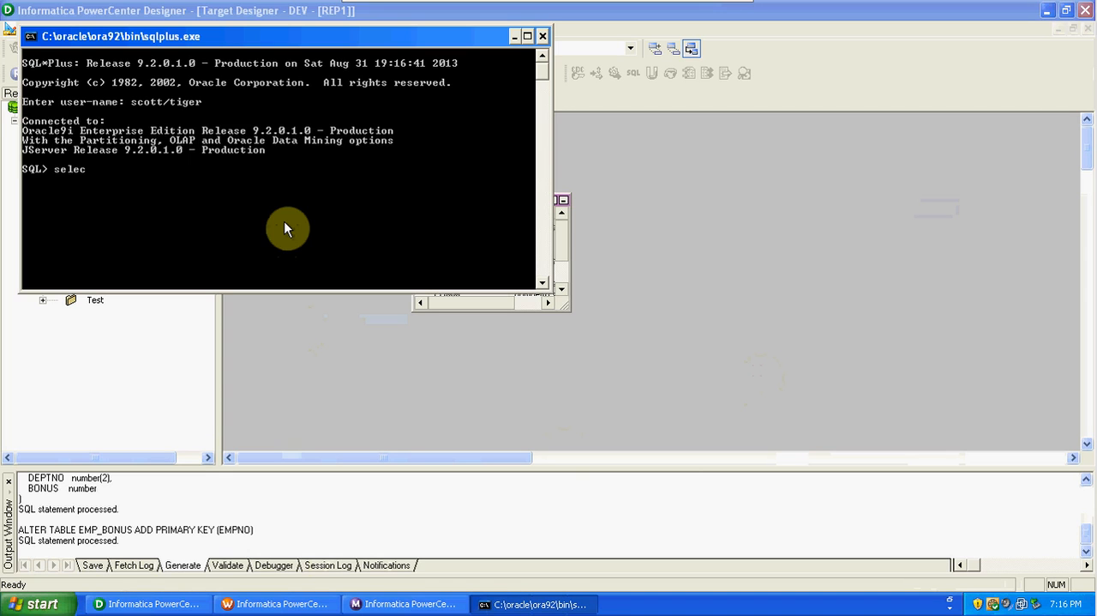
# List the schema's tables with "select * from tab;" to check for EMP_BONUS, and minimize the SQL*Plus window.
pyautogui.write('select * from tab;')
pyautogui.press('Return')
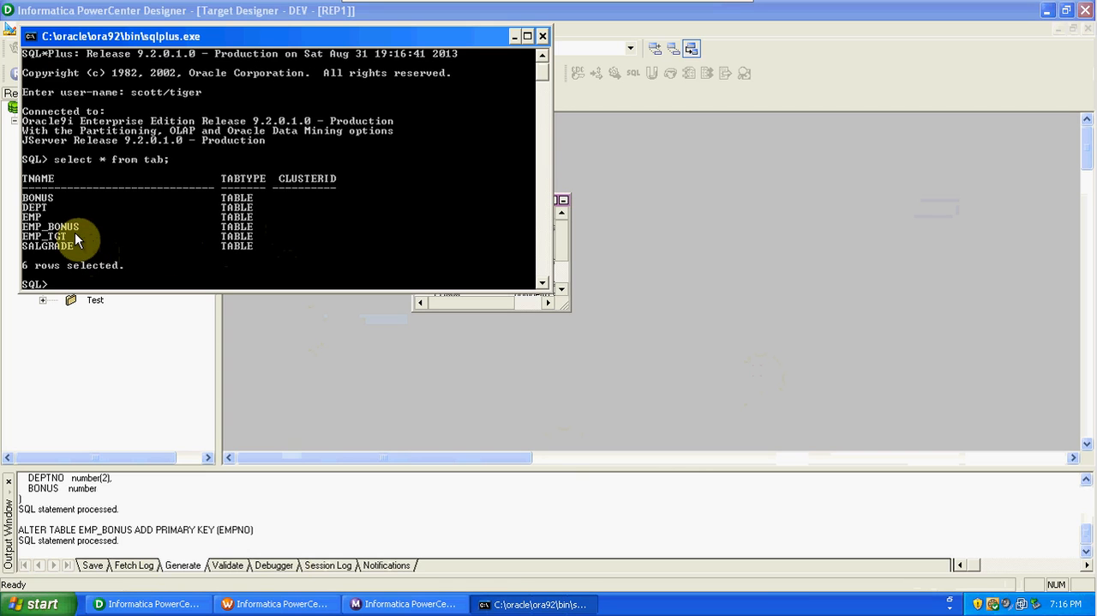
pyautogui.click(515, 36)
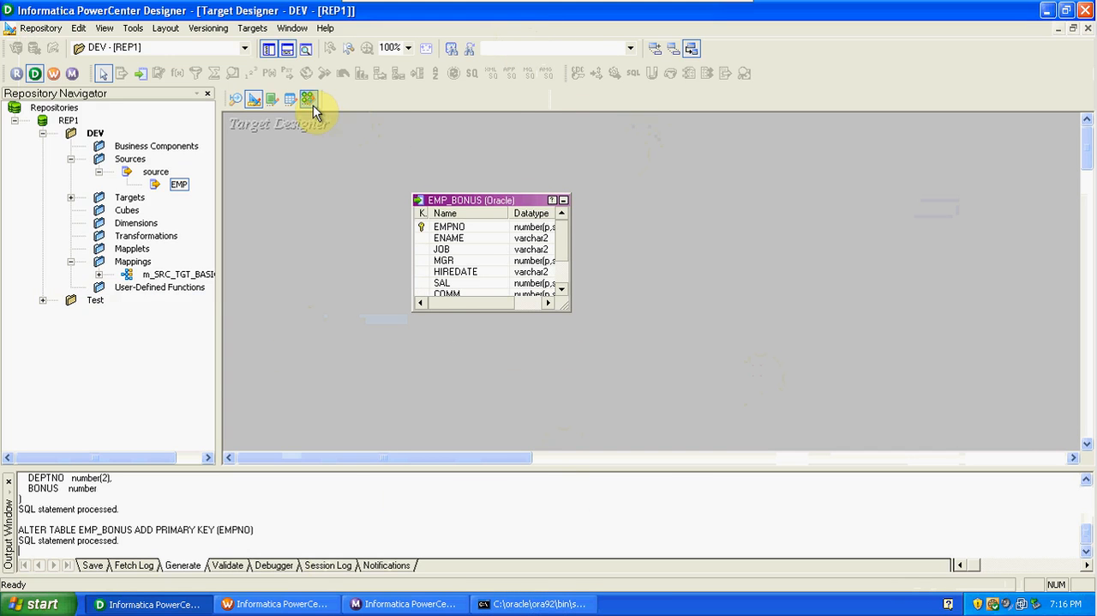
# Create a new mapping named m_SRC_TGT_EXP in the Mapping Designer.
pyautogui.click(310, 101)
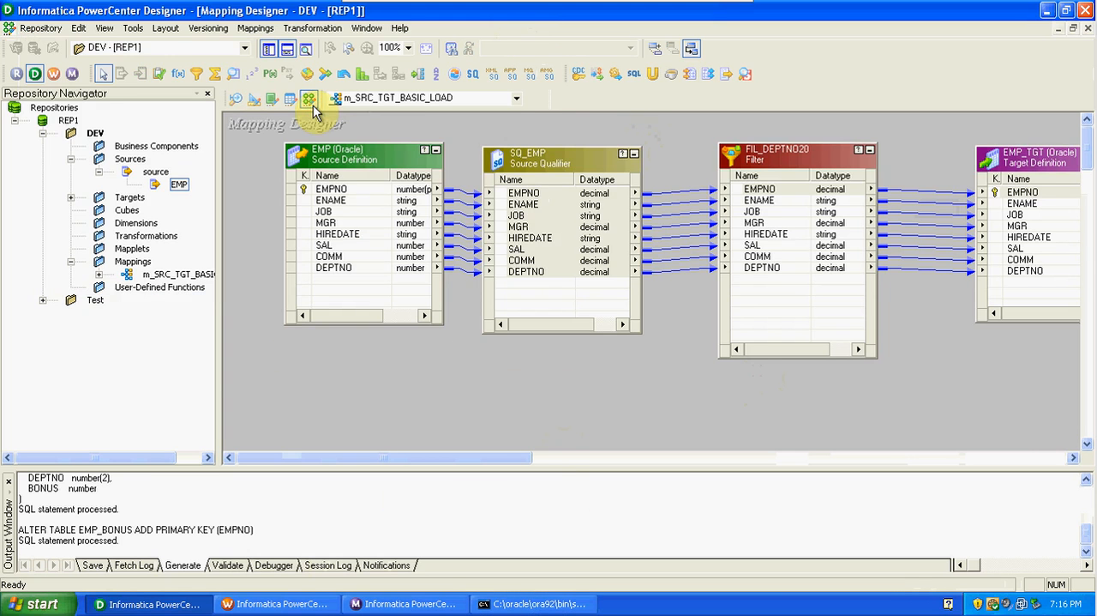
pyautogui.click(256, 28)
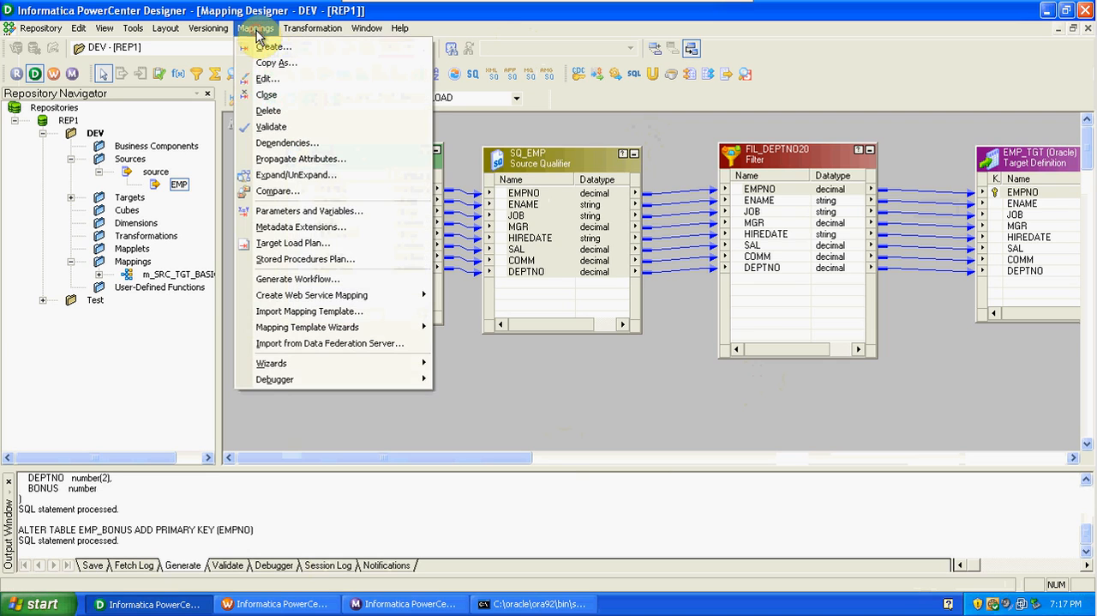
pyautogui.click(264, 45)
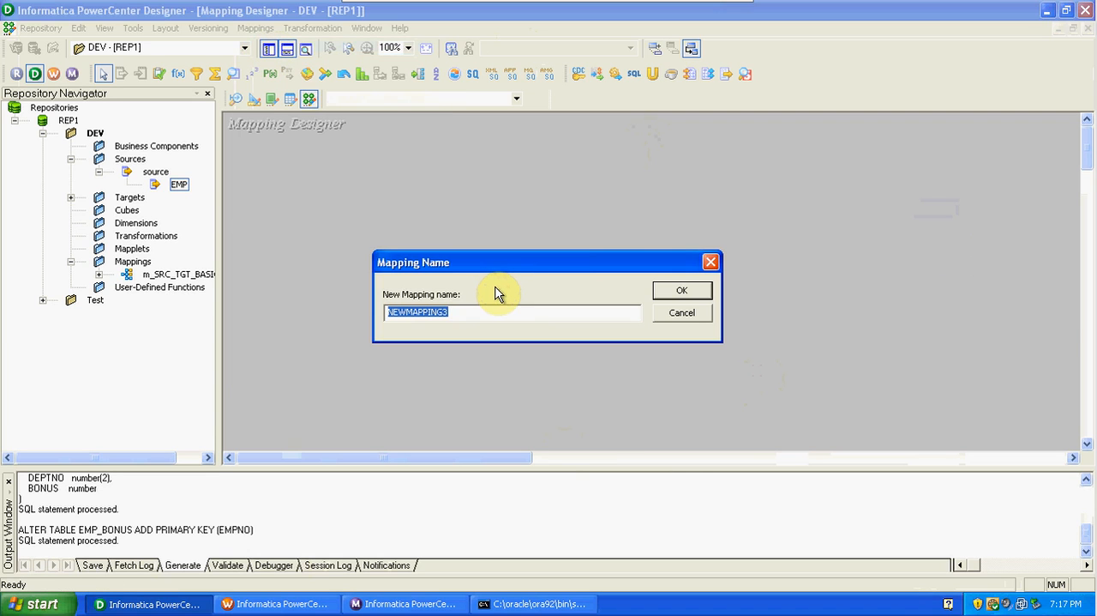
pyautogui.write('m')
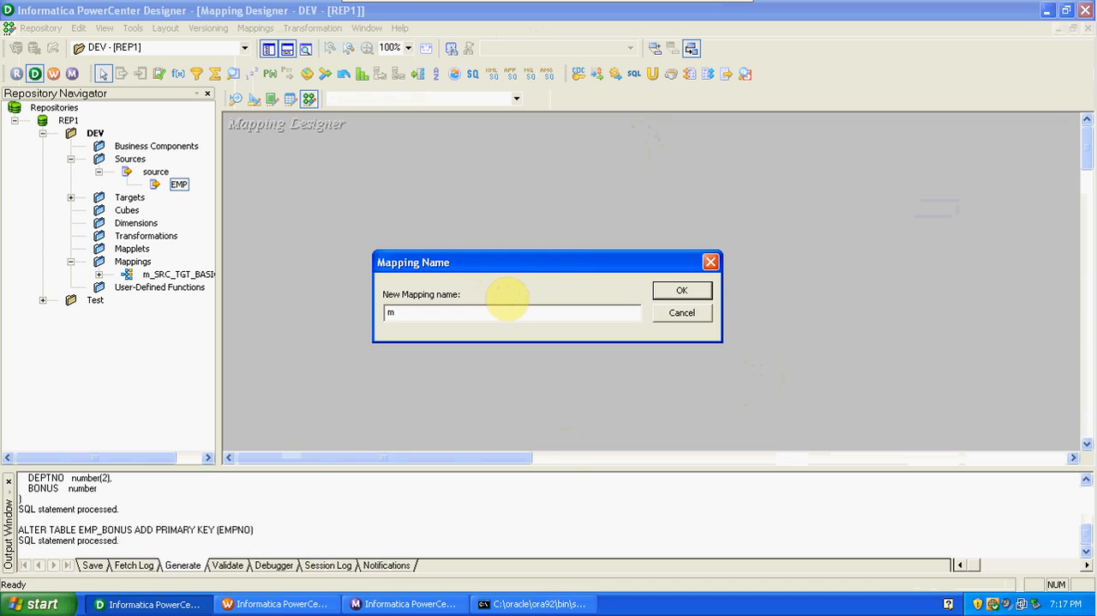
pyautogui.write('_SRC_TGT_EXP')
pyautogui.click(682, 290)
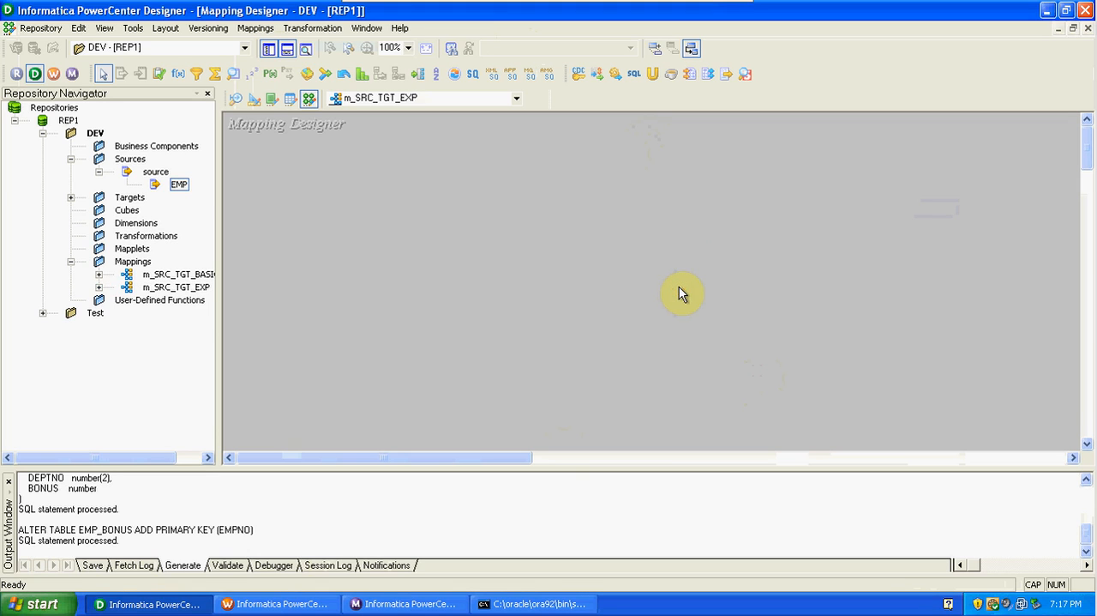
# Add the EMP source definition and the EMP_BONUS target definition to the m_SRC_TGT_EXP mapping.
pyautogui.moveTo(178, 184); pyautogui.dragTo(352, 206)
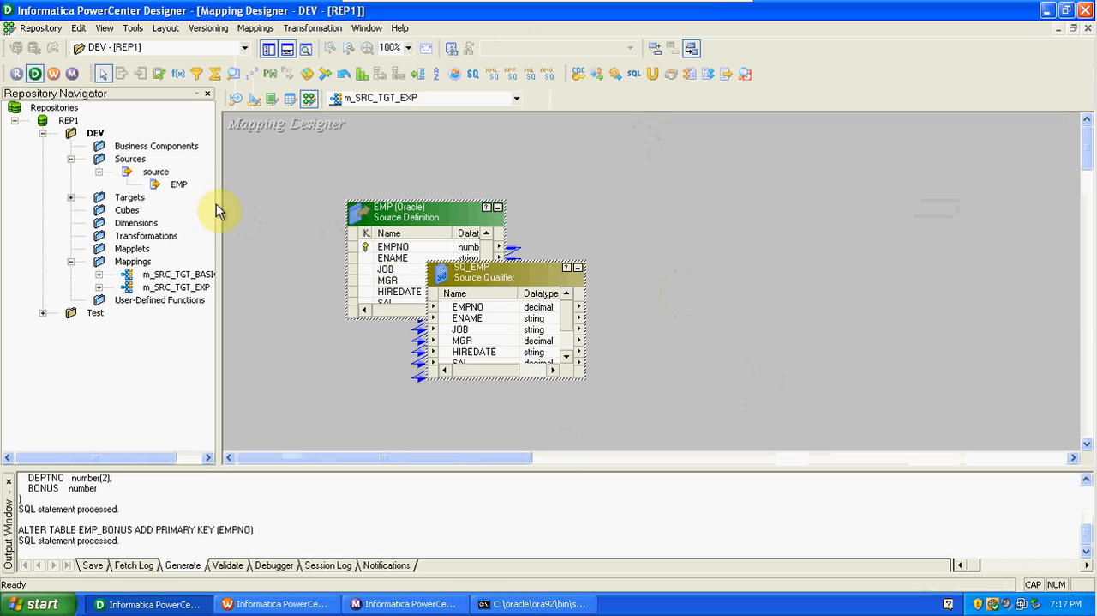
pyautogui.click(71, 198)
pyautogui.moveTo(169, 211); pyautogui.dragTo(858, 184)
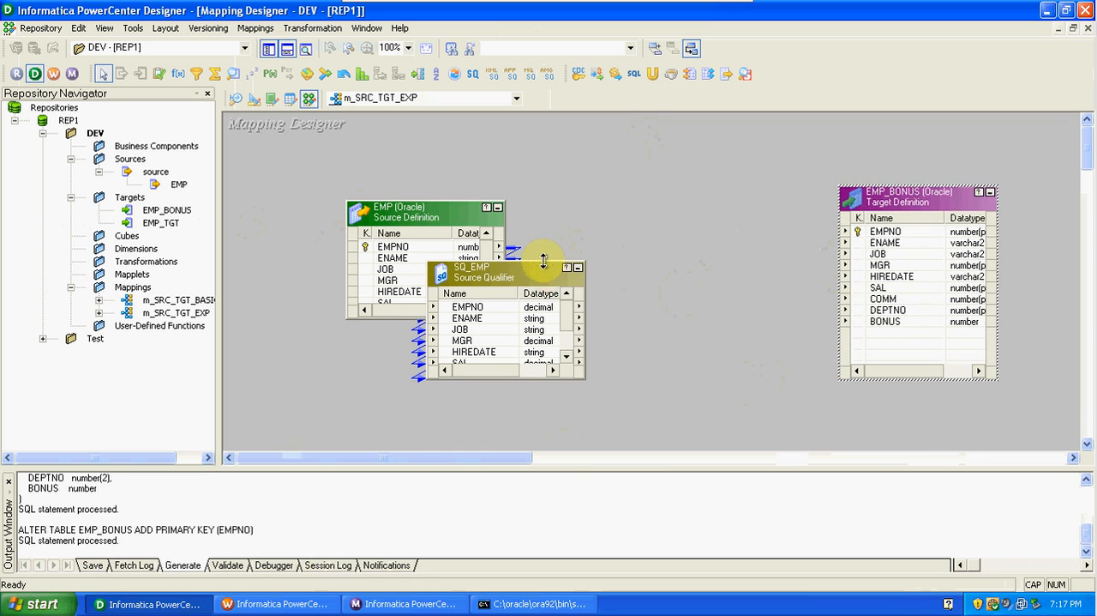
# Enlarge SQ_EMP to show all its ports, move the EMP source clear of it, and hide the Repository Navigator.
pyautogui.moveTo(543, 259); pyautogui.dragTo(540, 182)
pyautogui.moveTo(408, 220); pyautogui.dragTo(298, 233)
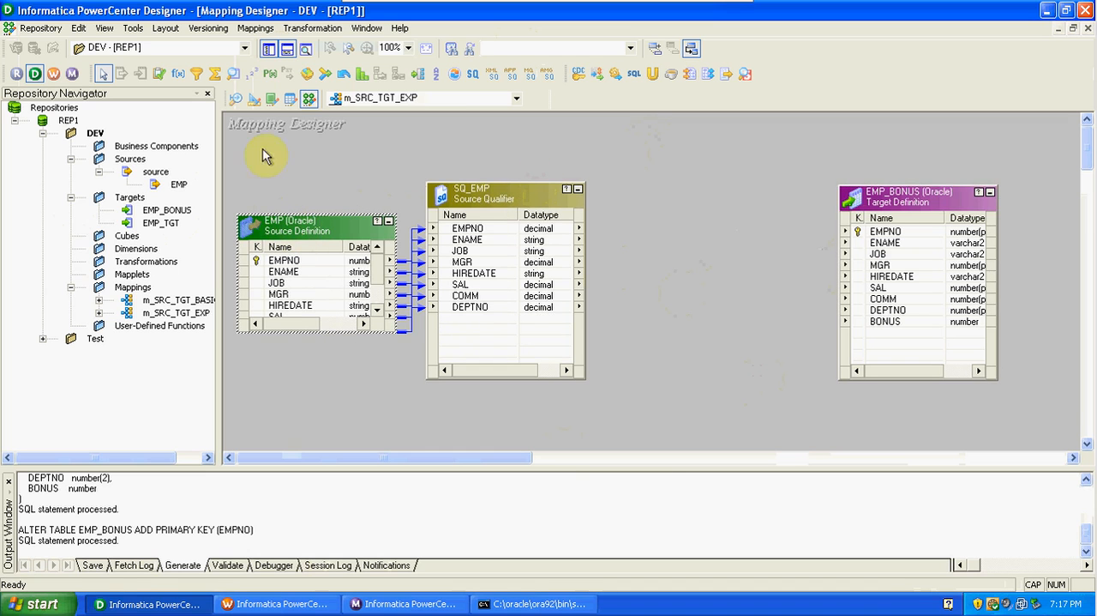
pyautogui.click(268, 49)
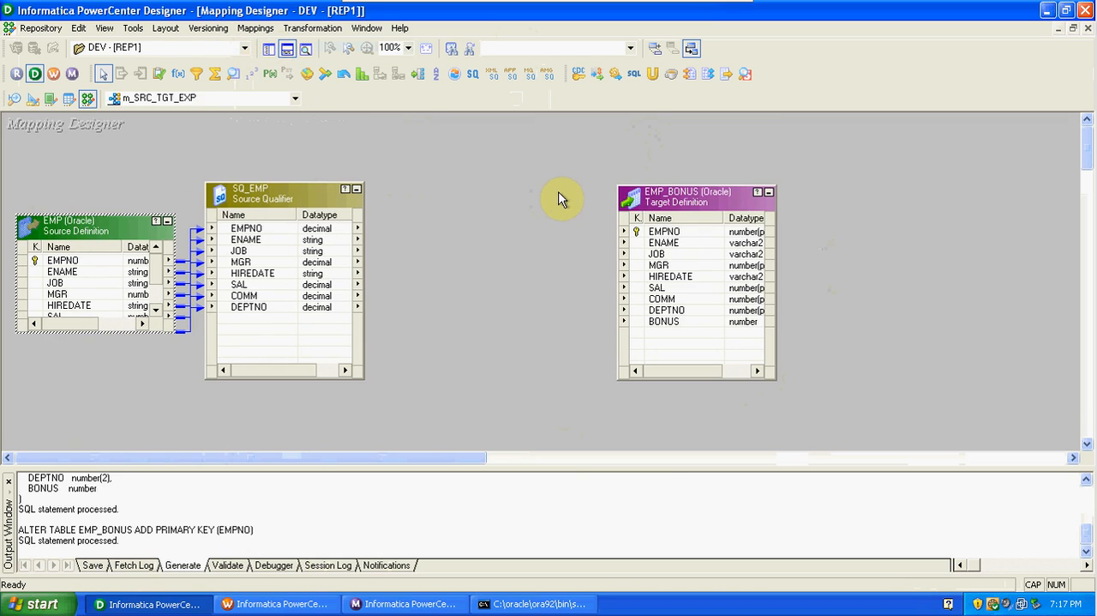
# Create an Expression transformation named EXP_bonus in the mapping.
pyautogui.click(313, 29)
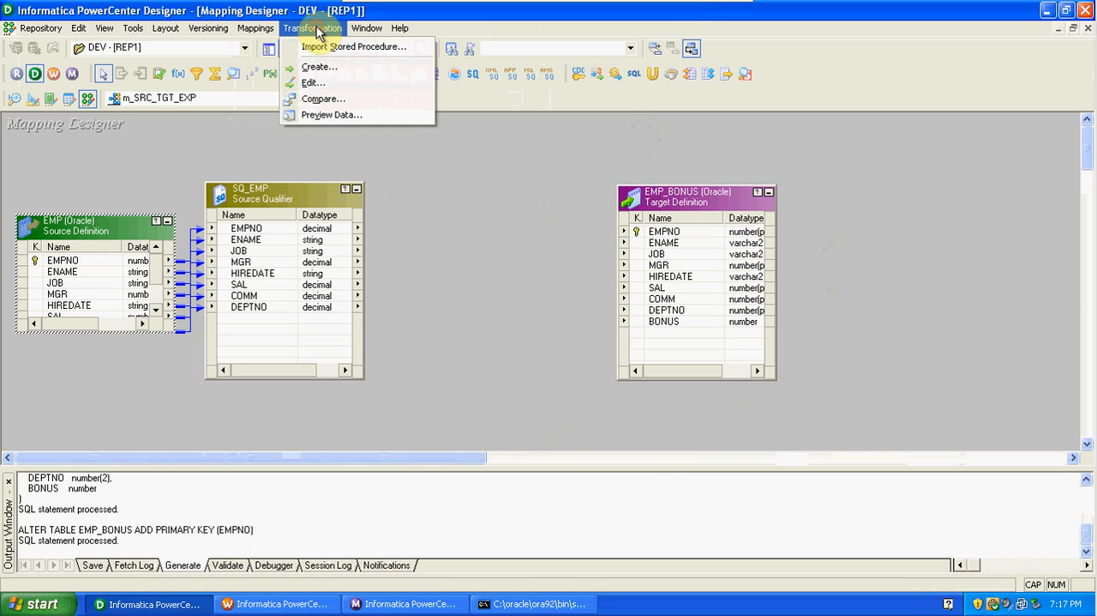
pyautogui.click(323, 69)
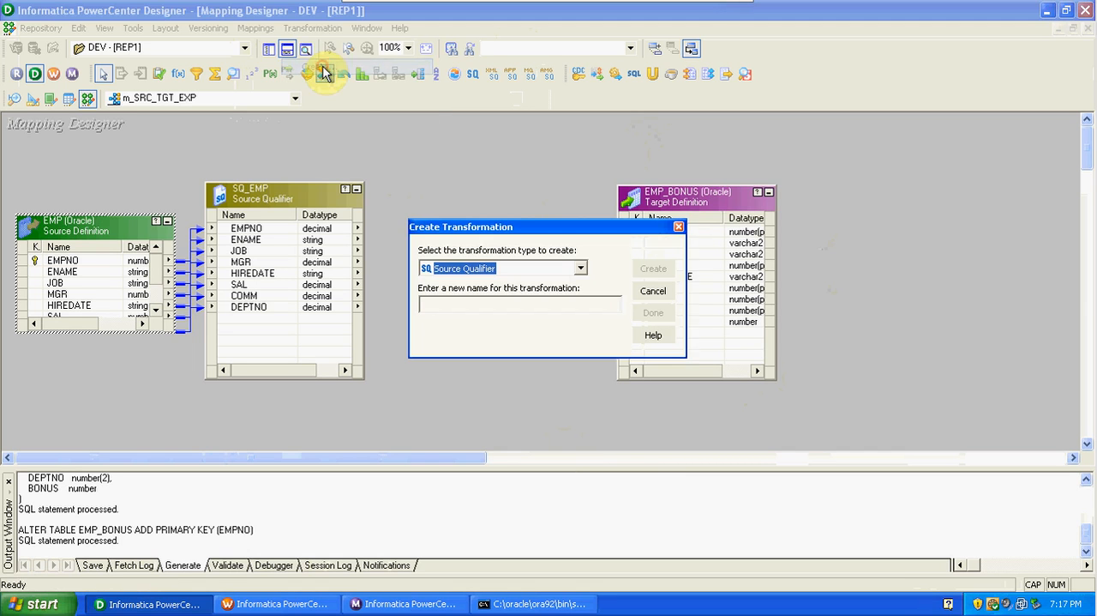
pyautogui.click(579, 270)
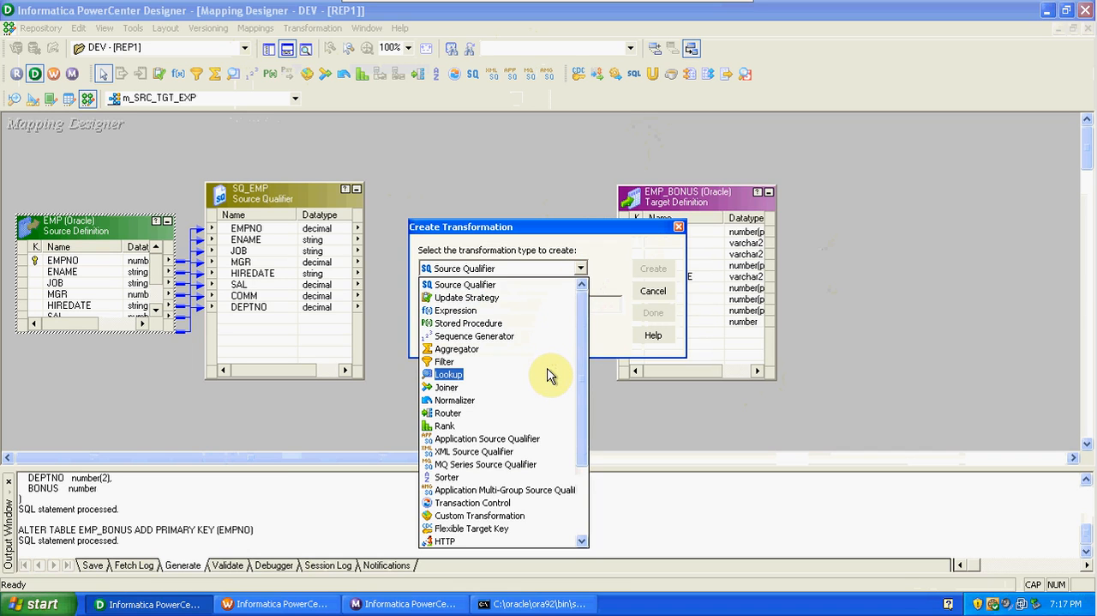
pyautogui.click(504, 310)
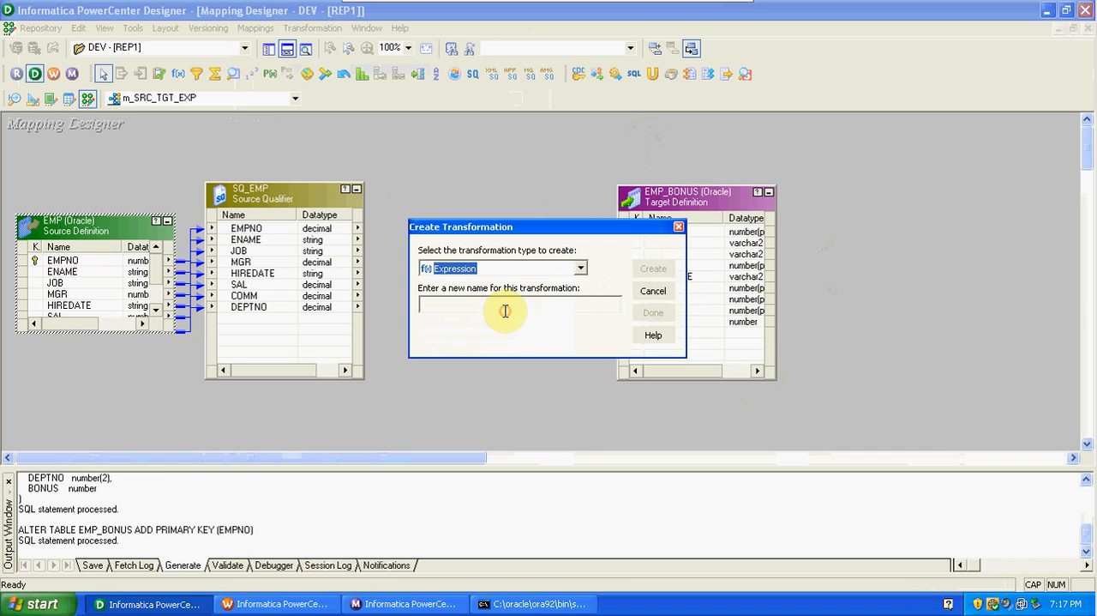
pyautogui.click(505, 310)
pyautogui.write('EXP_')
pyautogui.press('capslock')
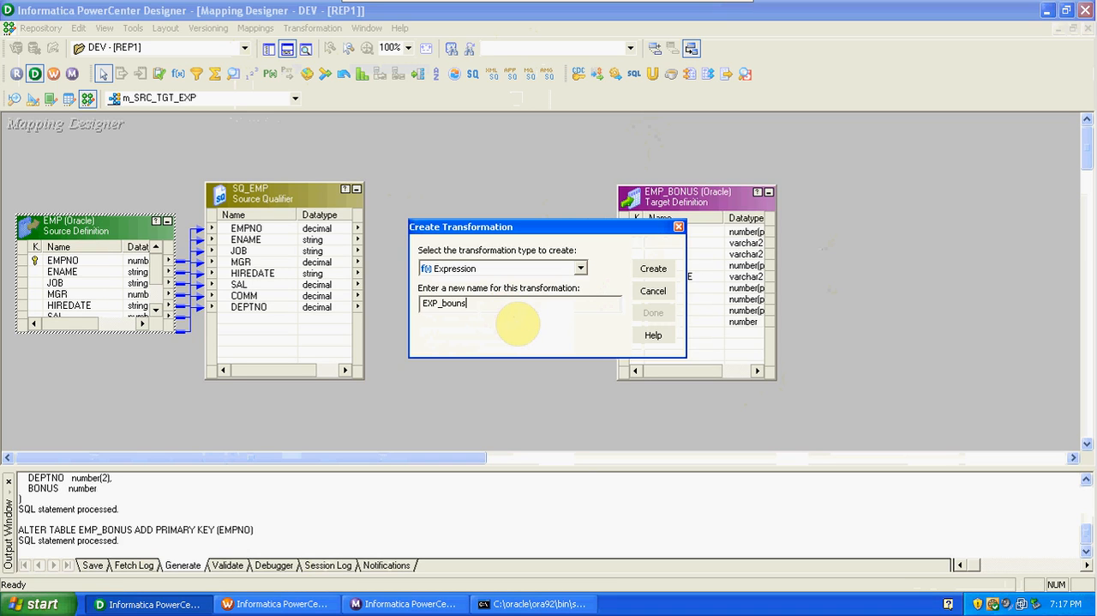
pyautogui.press('BackSpace')
pyautogui.press('BackSpace')
pyautogui.write('nus')
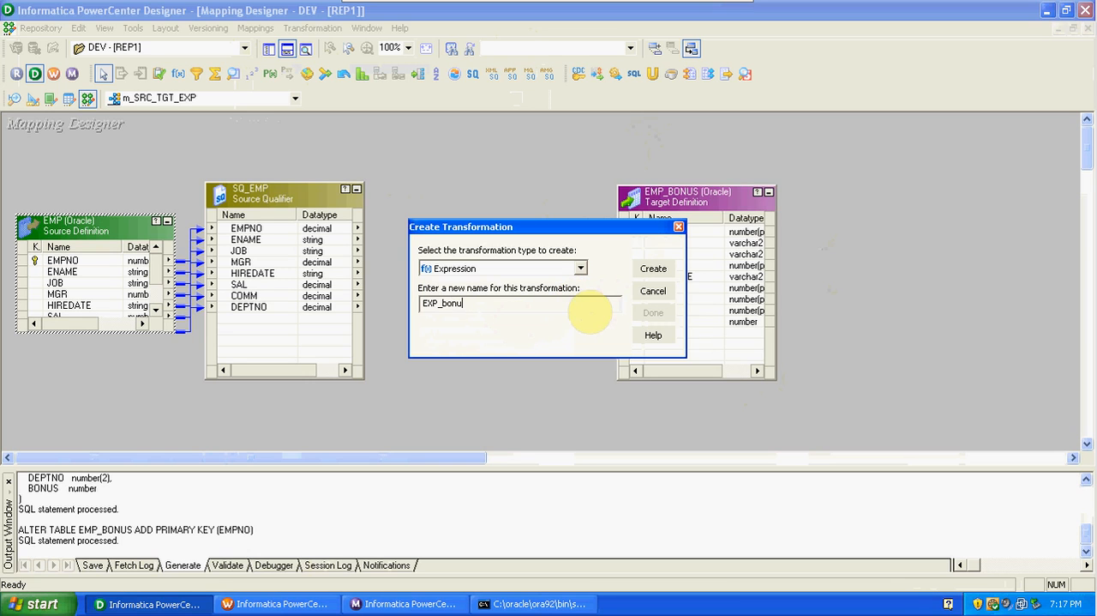
pyautogui.click(655, 270)
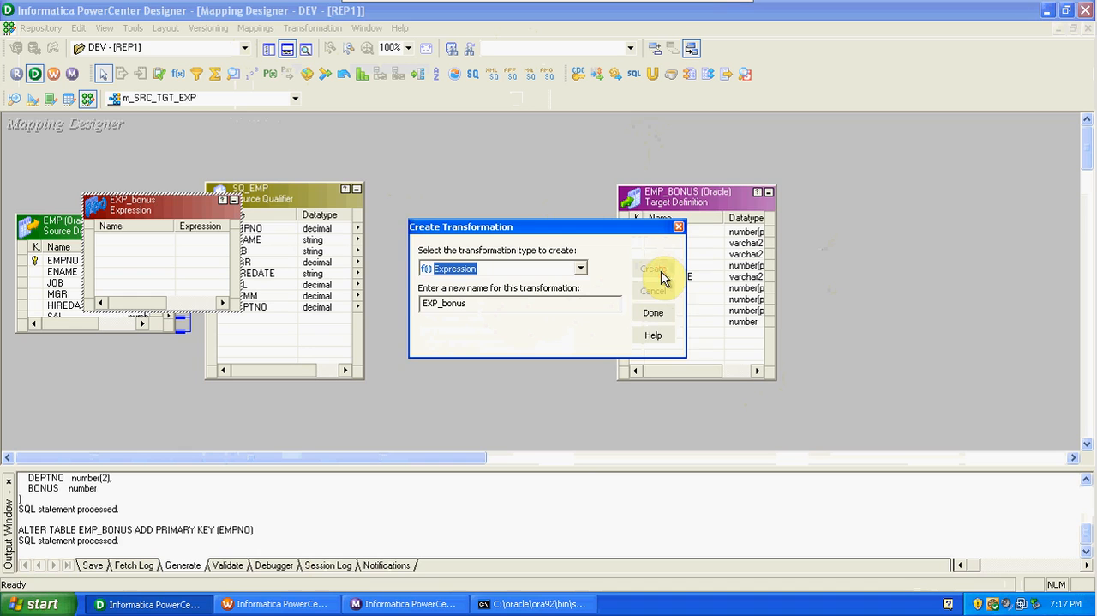
pyautogui.click(653, 312)
# Place EXP_bonus between SQ_EMP and EMP_BONUS, shift the target away to make room, and make EXP_bonus taller.
pyautogui.moveTo(152, 196); pyautogui.dragTo(491, 183)
pyautogui.moveTo(670, 205); pyautogui.dragTo(807, 196)
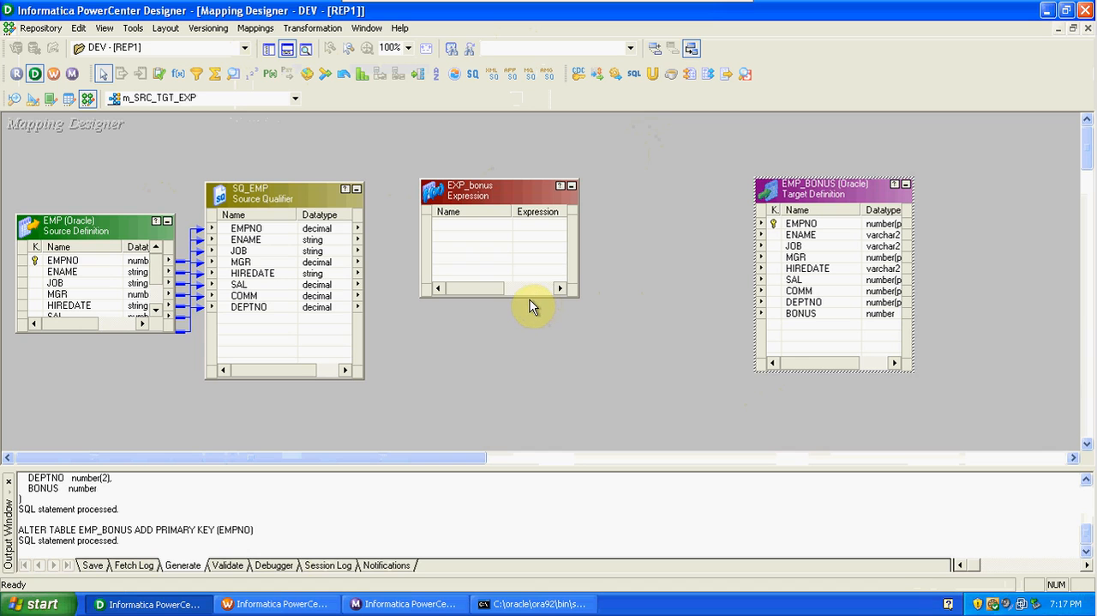
pyautogui.moveTo(526, 296); pyautogui.dragTo(540, 355)
pyautogui.moveTo(491, 190); pyautogui.dragTo(568, 161)
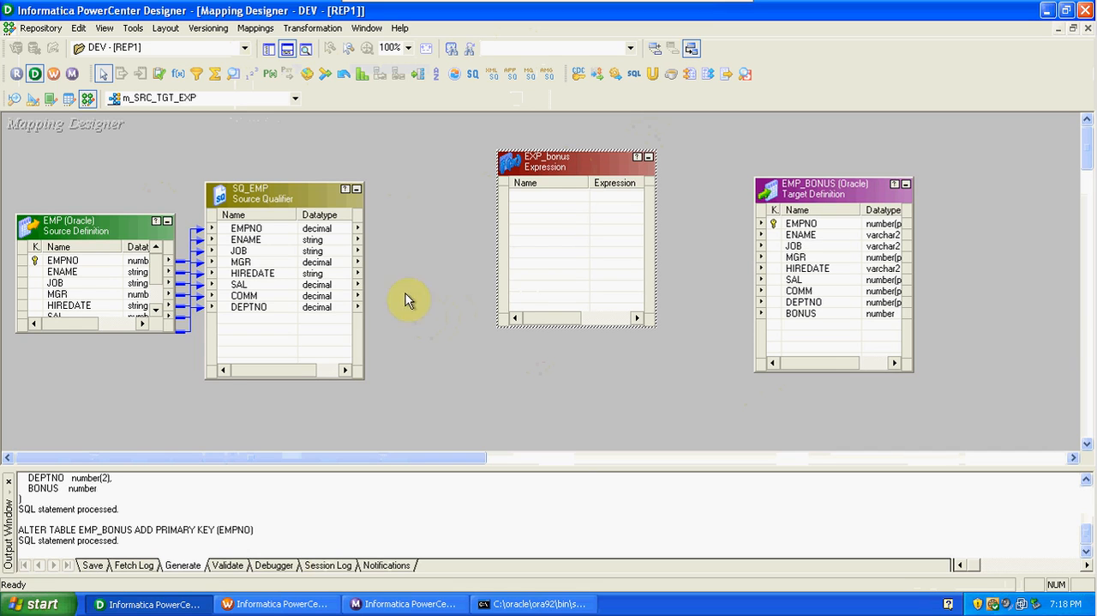
# Bring SAL and COMM from SQ_EMP into EXP_bonus, and link all SQ_EMP ports to the matching EMP_BONUS columns.
pyautogui.moveTo(244, 288); pyautogui.dragTo(517, 199)
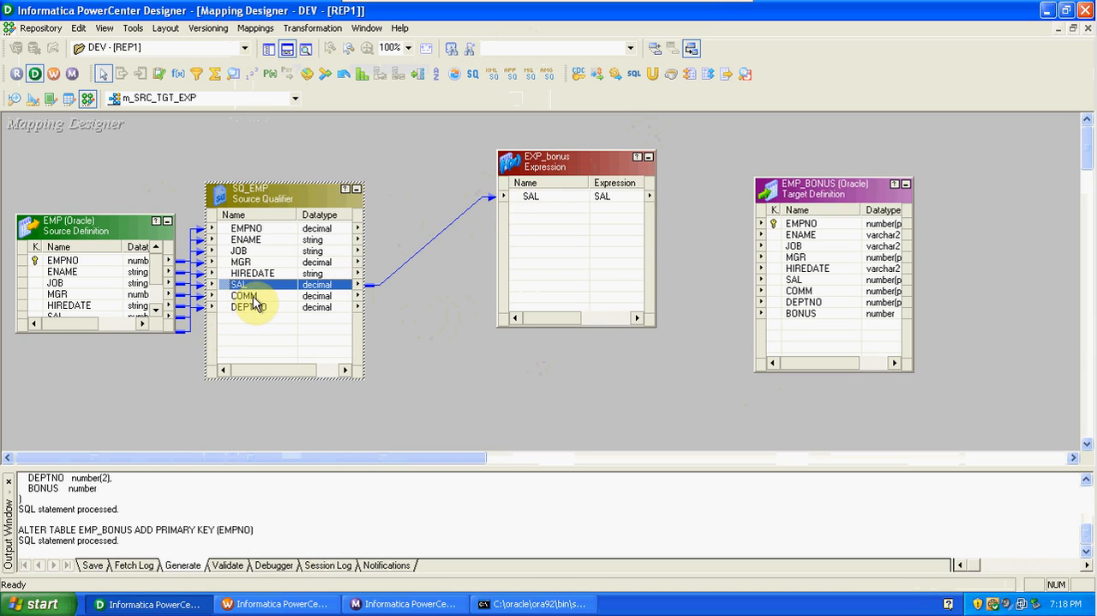
pyautogui.moveTo(245, 295); pyautogui.dragTo(530, 210)
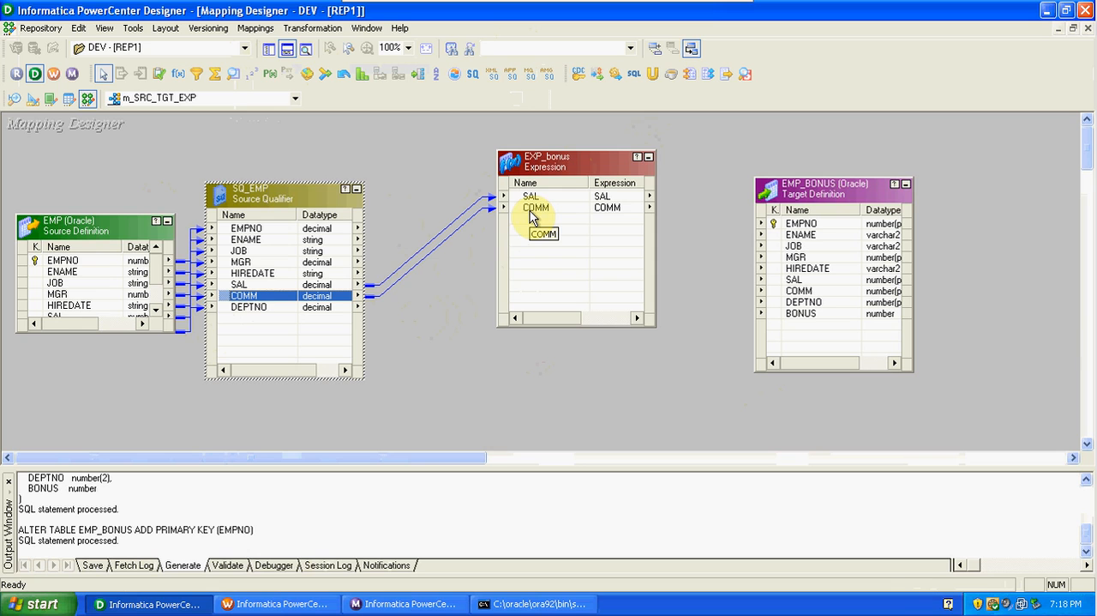
pyautogui.rightClick(336, 228)
pyautogui.click(380, 236)
pyautogui.moveTo(321, 234); pyautogui.dragTo(834, 223)
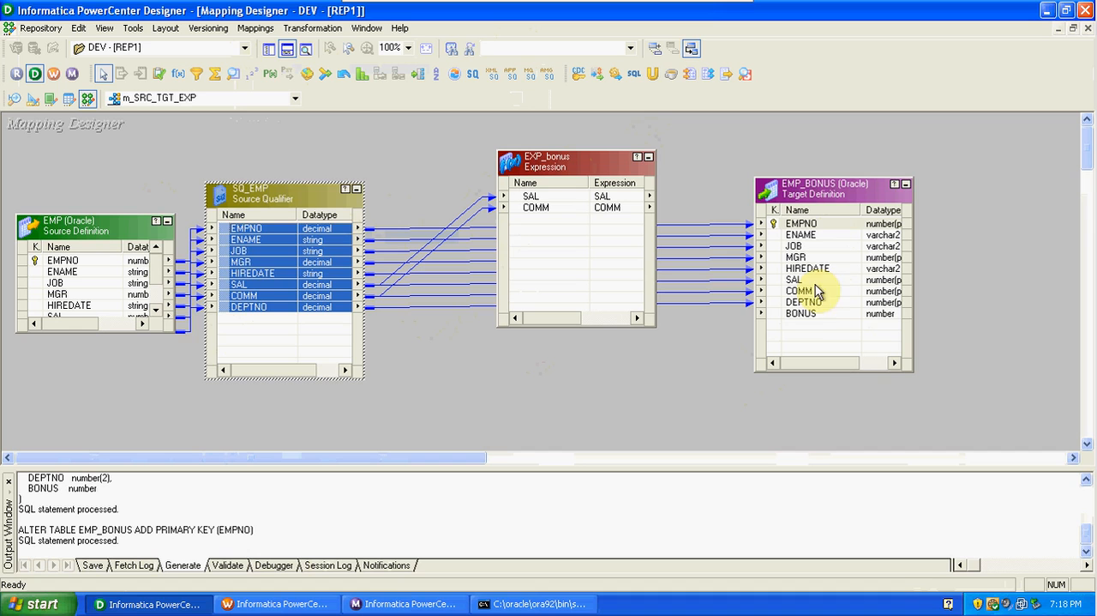
pyautogui.click(810, 315)
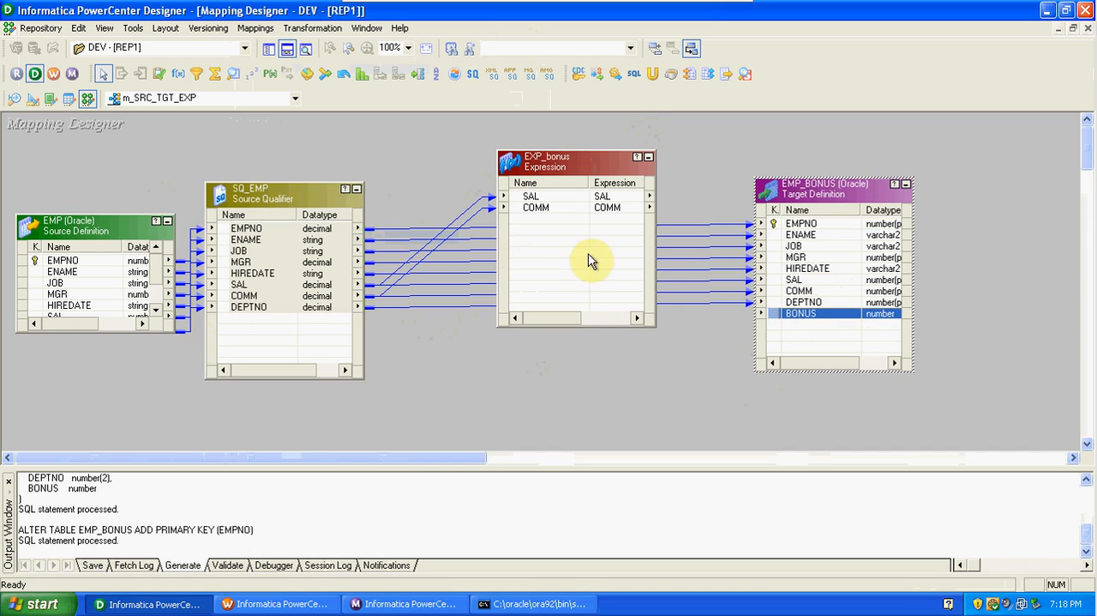
# Rename the EXP_bonus ports SAL and COMM as i_SAL and i_COMM, and make both input-only.
pyautogui.click(571, 224)
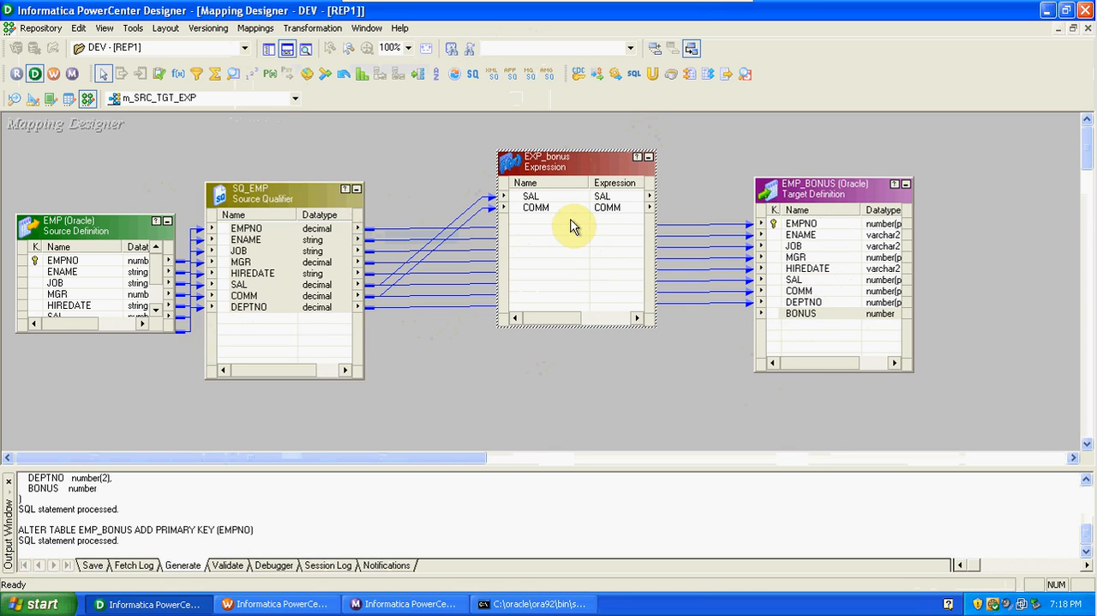
pyautogui.doubleClick(566, 206)
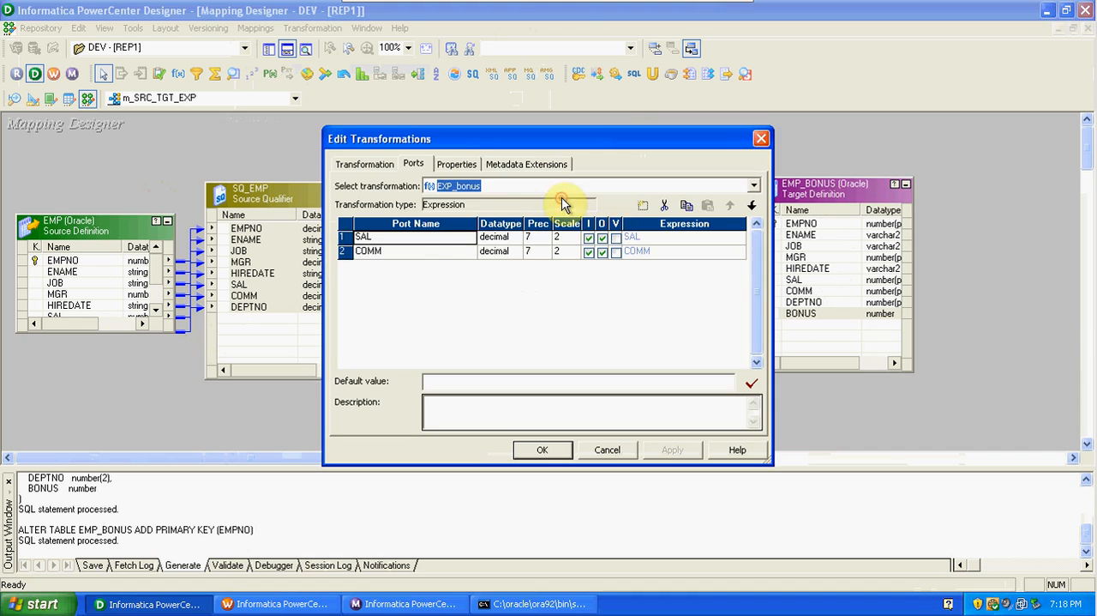
pyautogui.click(357, 237)
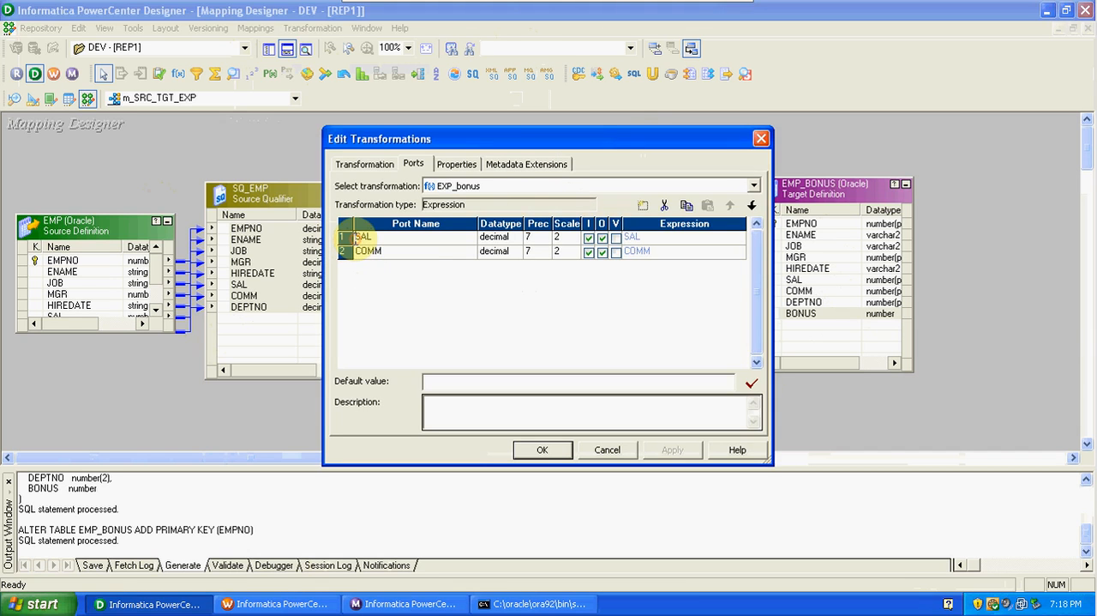
pyautogui.write('in_')
pyautogui.press('BackSpace')
pyautogui.press('BackSpace')
pyautogui.press('BackSpace')
pyautogui.write('i')
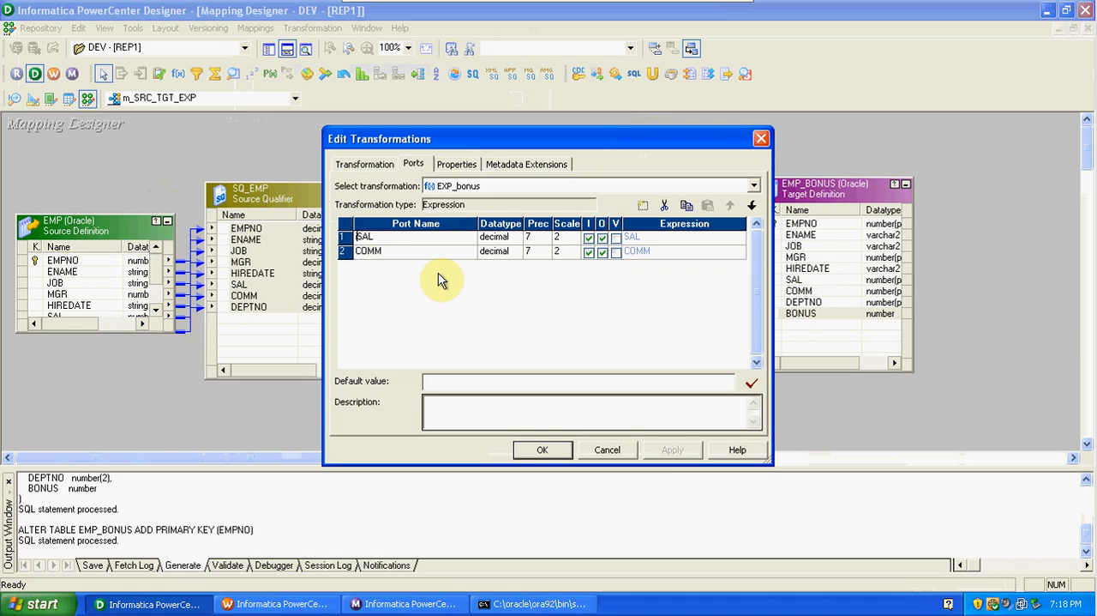
pyautogui.write('_')
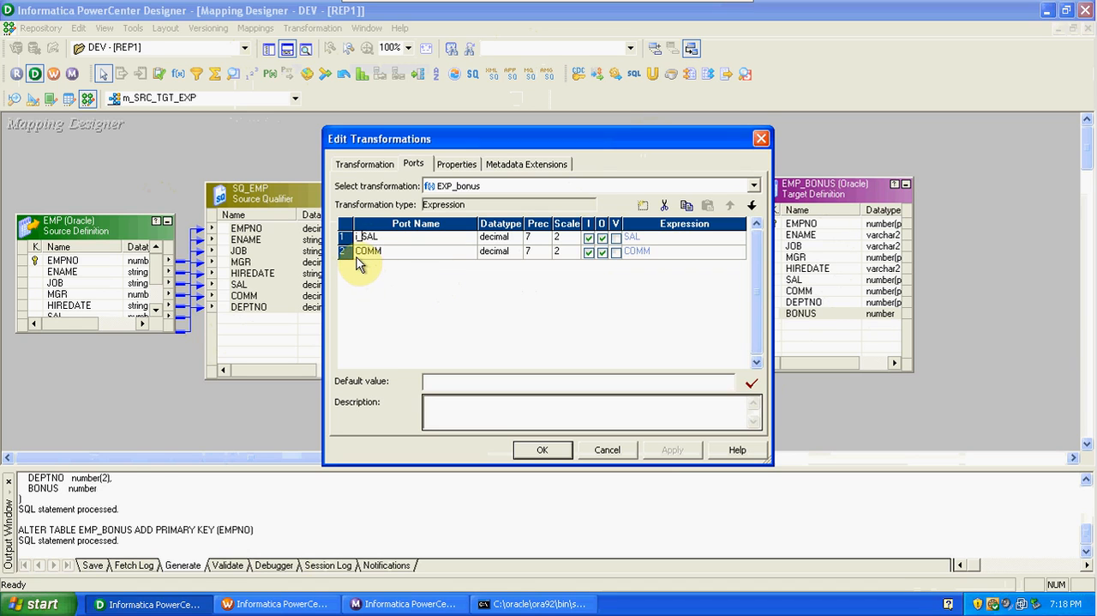
pyautogui.click(360, 254)
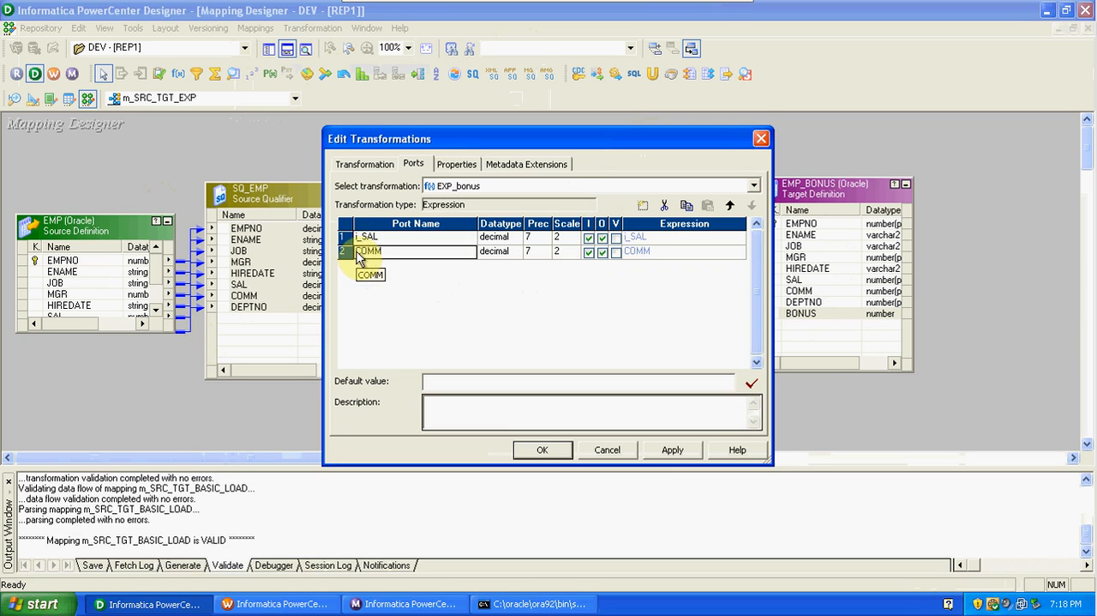
pyautogui.click(357, 252)
pyautogui.write('i')
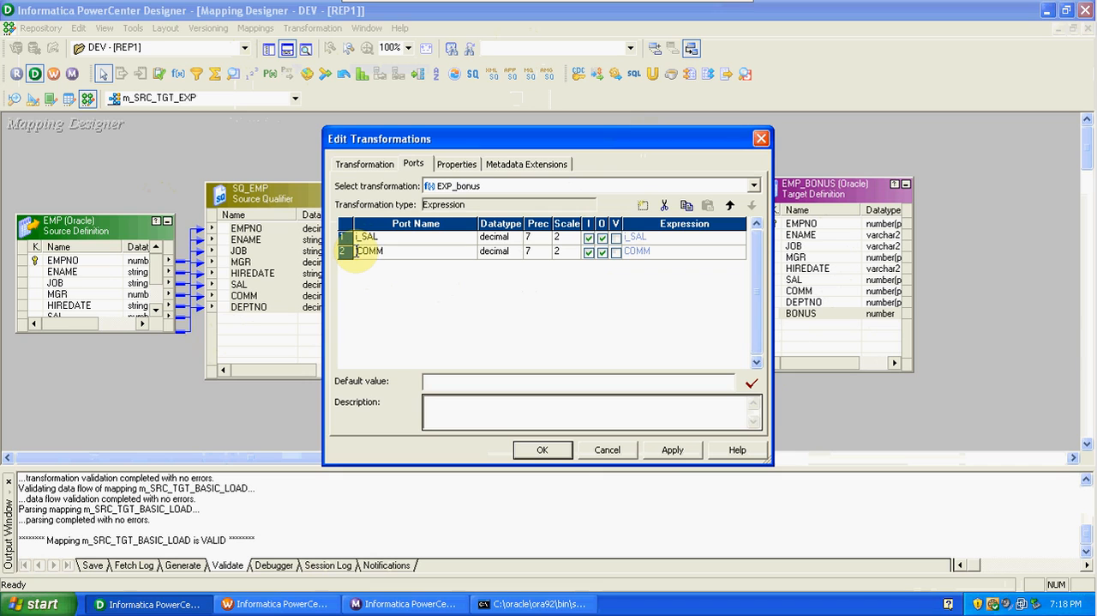
pyautogui.write('_')
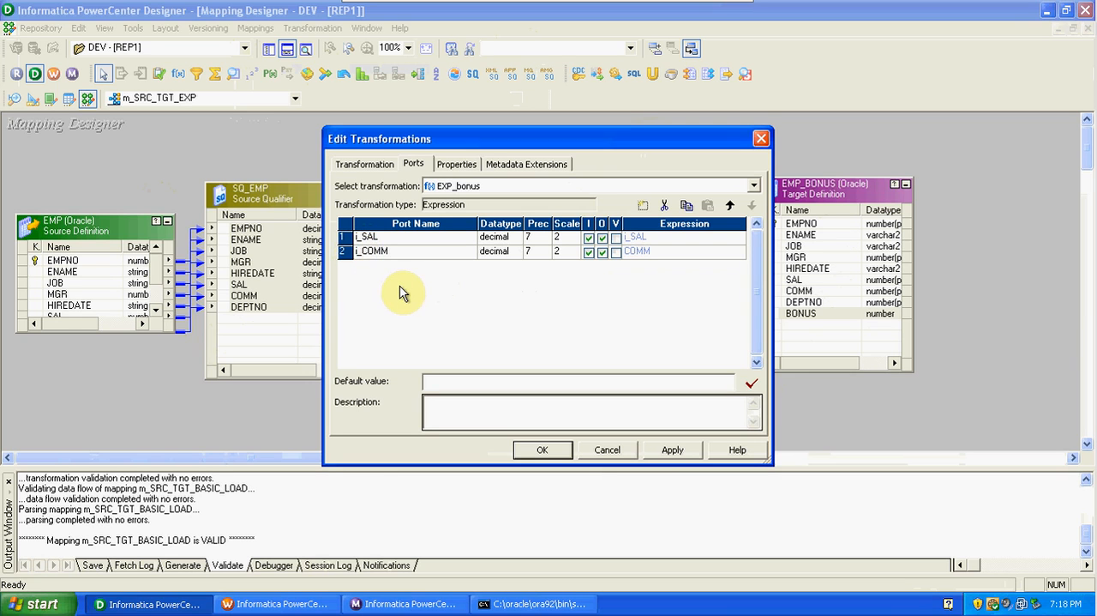
pyautogui.click(602, 238)
pyautogui.click(602, 252)
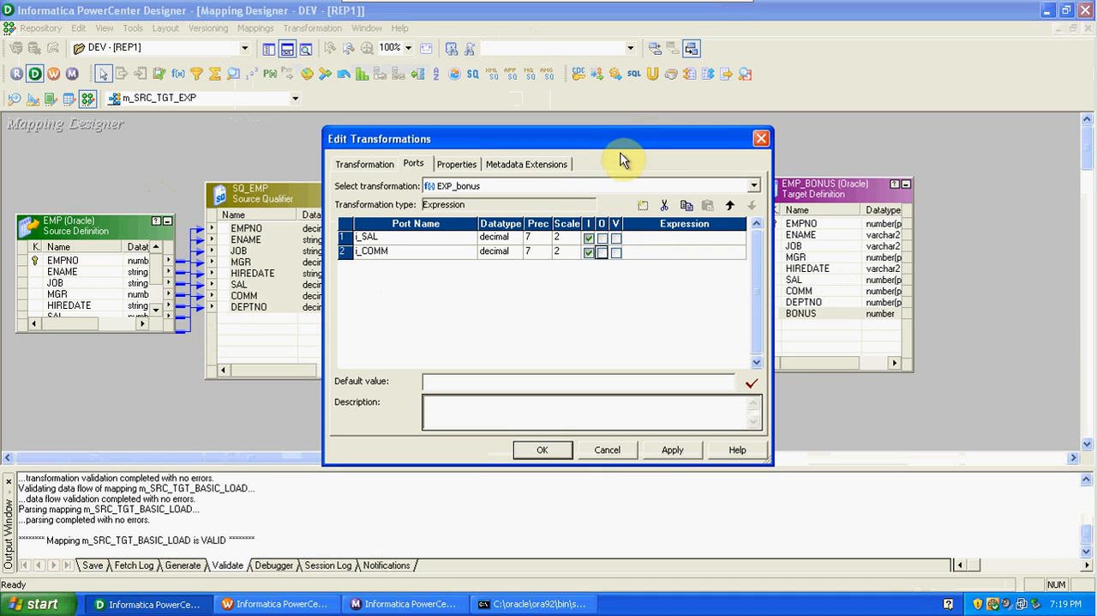
# Add an output-only port named o_BONUS with the integer datatype to EXP_bonus.
pyautogui.moveTo(614, 146); pyautogui.dragTo(548, 137)
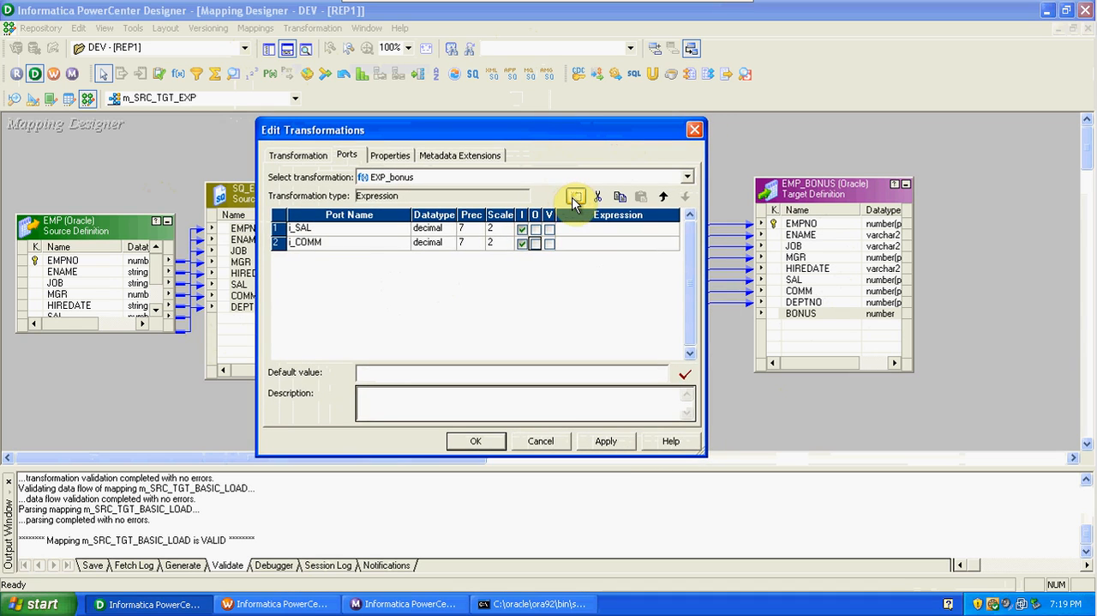
pyautogui.click(575, 199)
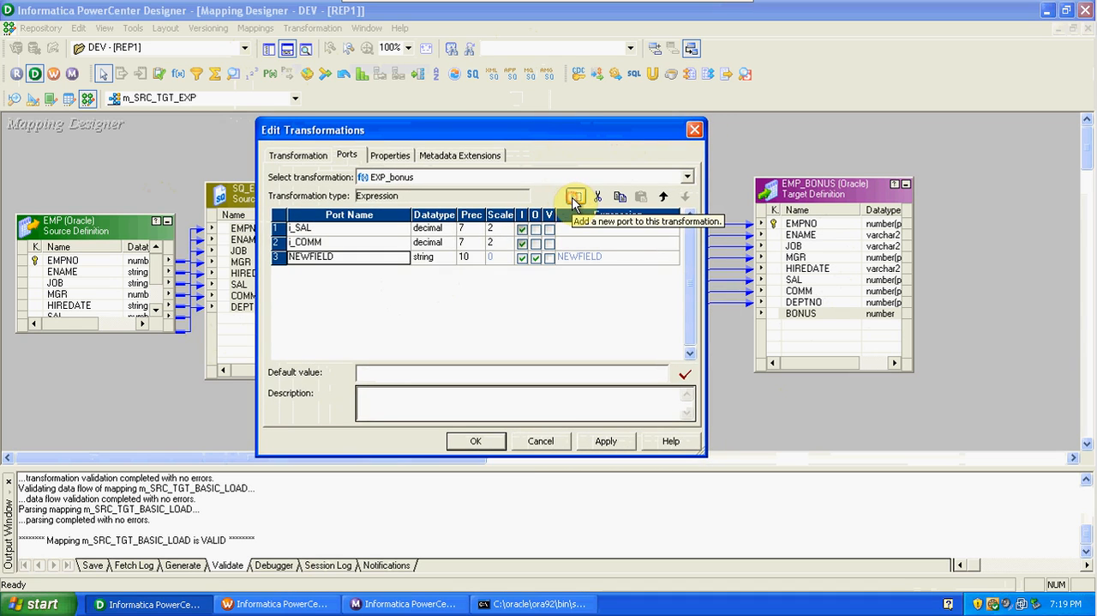
pyautogui.click(336, 256)
pyautogui.press('BackSpace')
pyautogui.press('BackSpace')
pyautogui.press('BackSpace')
pyautogui.press('BackSpace')
pyautogui.press('BackSpace')
pyautogui.press('BackSpace')
pyautogui.press('BackSpace')
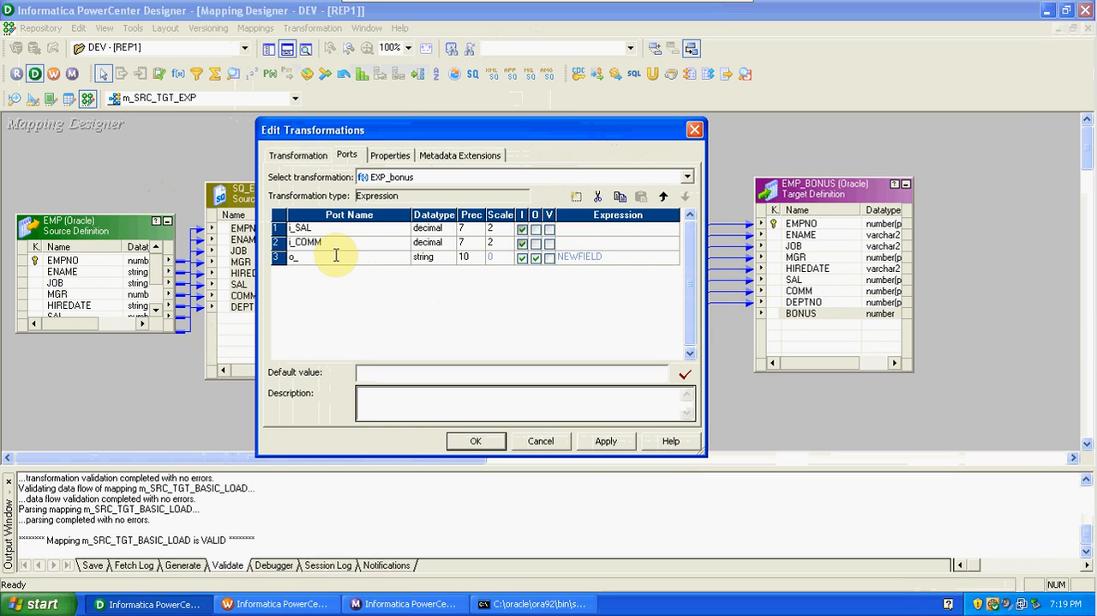
pyautogui.write('o_BONUS')
pyautogui.click(442, 257)
pyautogui.click(447, 257)
pyautogui.click(439, 326)
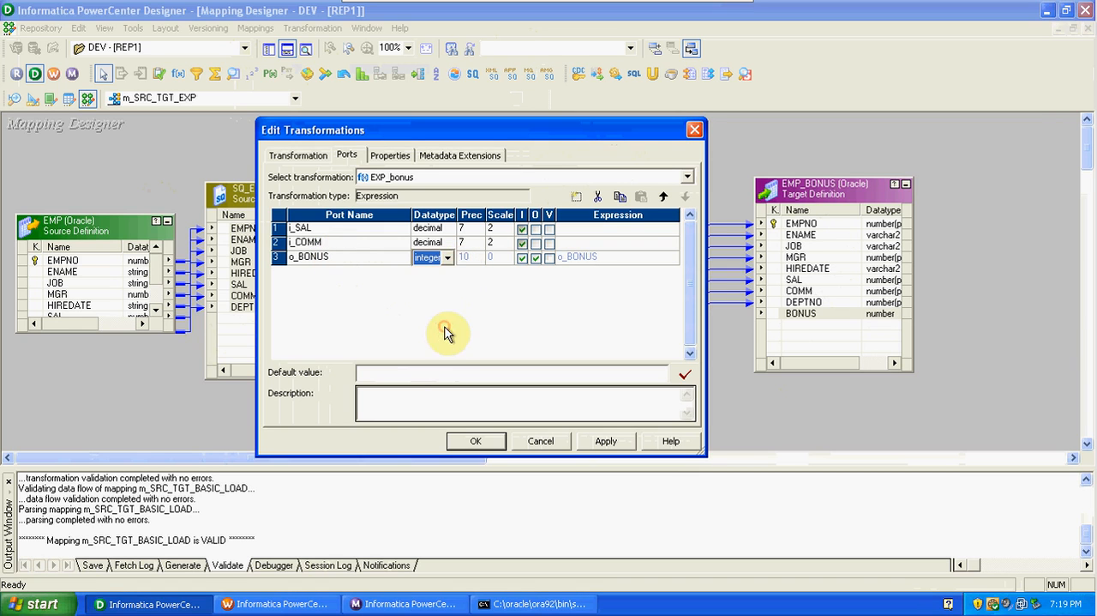
pyautogui.click(523, 258)
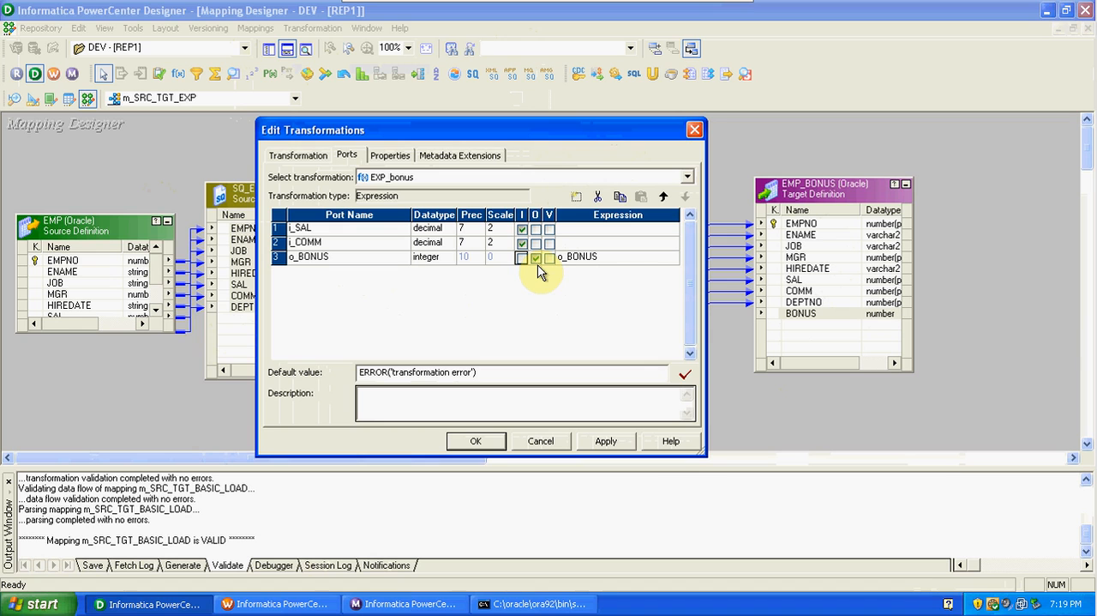
# Replace the default expression of o_BONUS with an IIF function that has ISNULL nested as its condition.
pyautogui.click(674, 258)
pyautogui.click(674, 258)
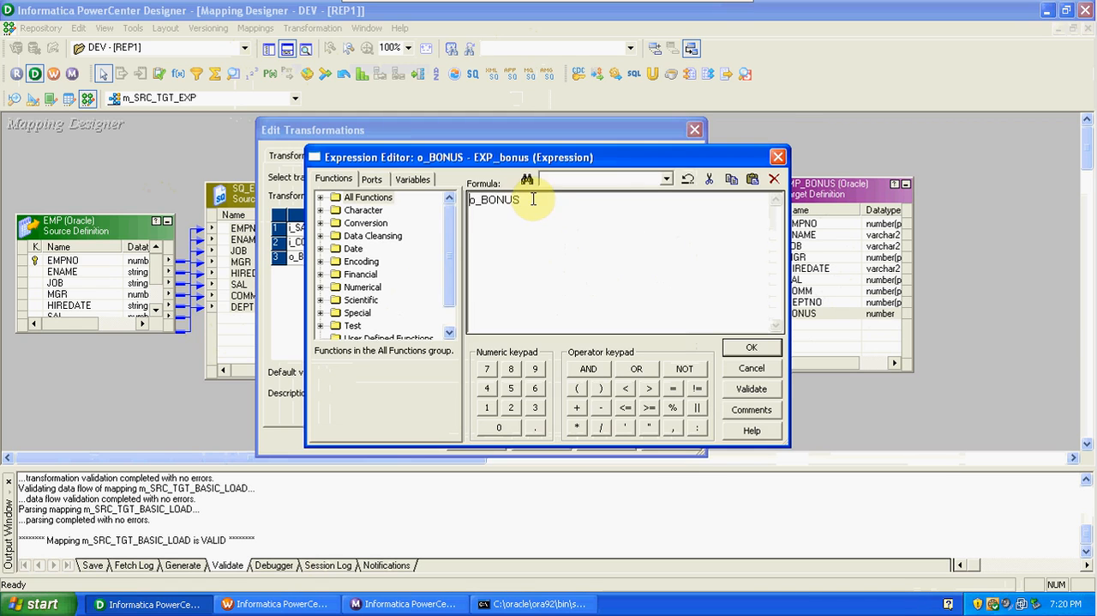
pyautogui.moveTo(533, 199); pyautogui.dragTo(468, 202)
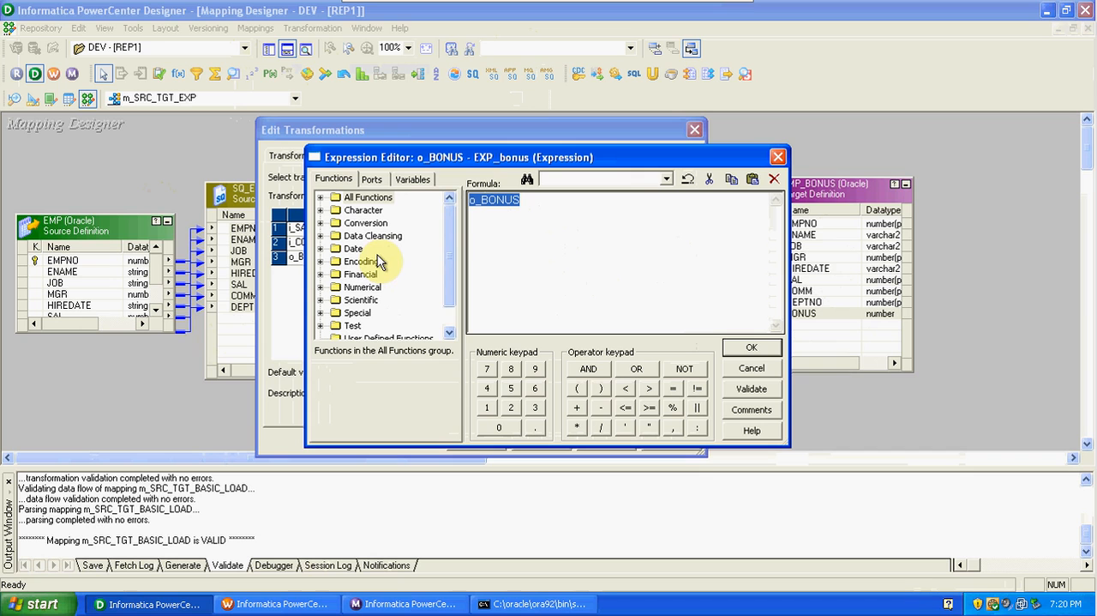
pyautogui.moveTo(448, 237)
pyautogui.mouseDown()
pyautogui.moveTo(453, 289)
pyautogui.moveTo(450, 242)
pyautogui.mouseUp()
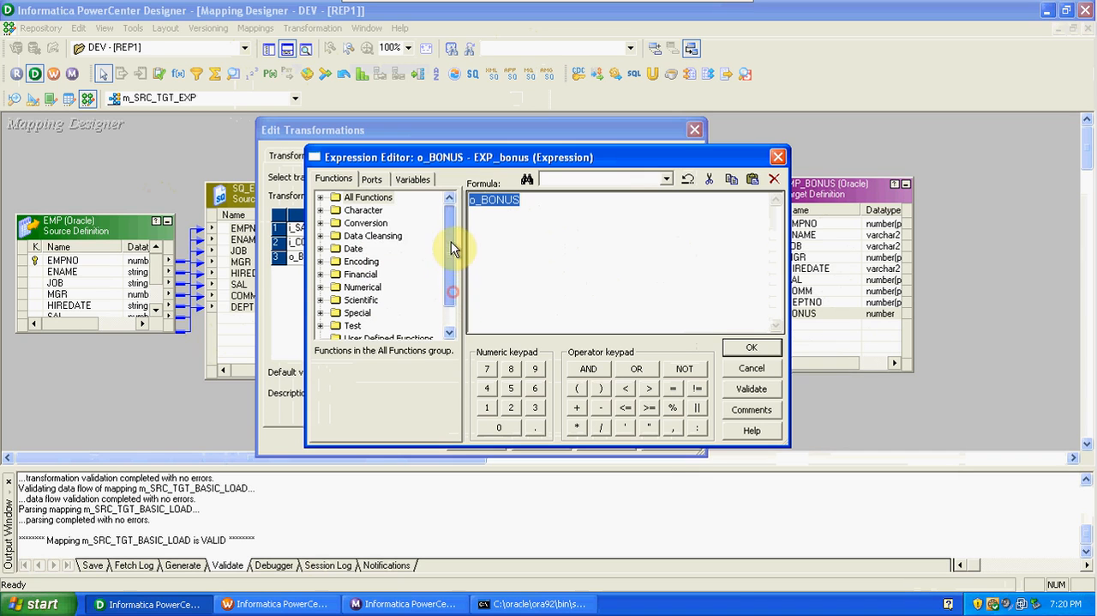
pyautogui.click(321, 198)
pyautogui.moveTo(452, 213)
pyautogui.mouseDown()
pyautogui.moveTo(453, 315)
pyautogui.moveTo(445, 203)
pyautogui.moveTo(453, 233)
pyautogui.mouseUp()
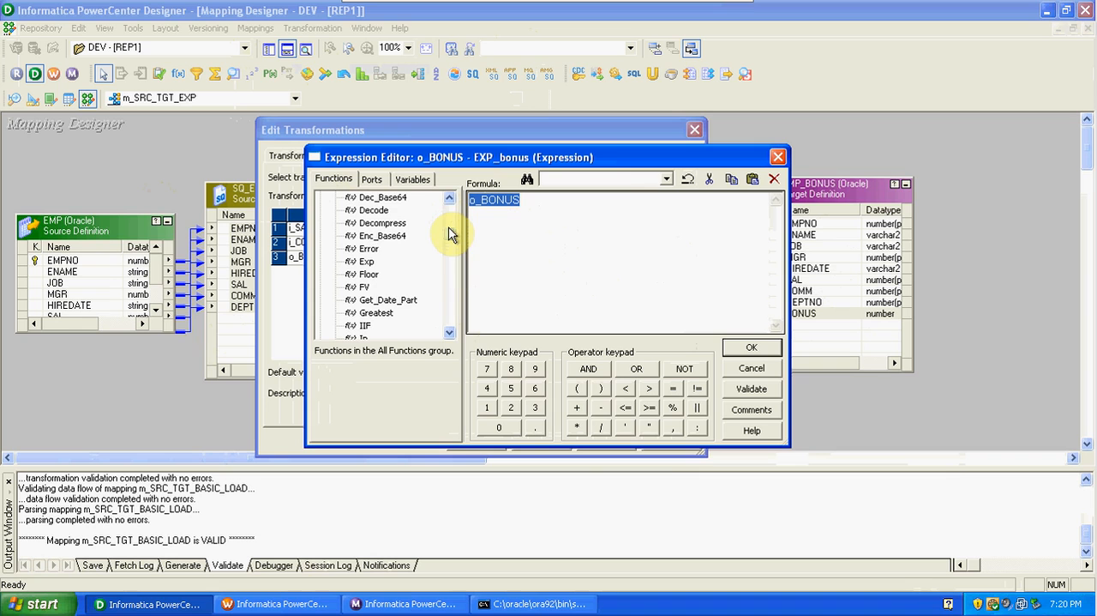
pyautogui.moveTo(449, 229); pyautogui.dragTo(449, 233)
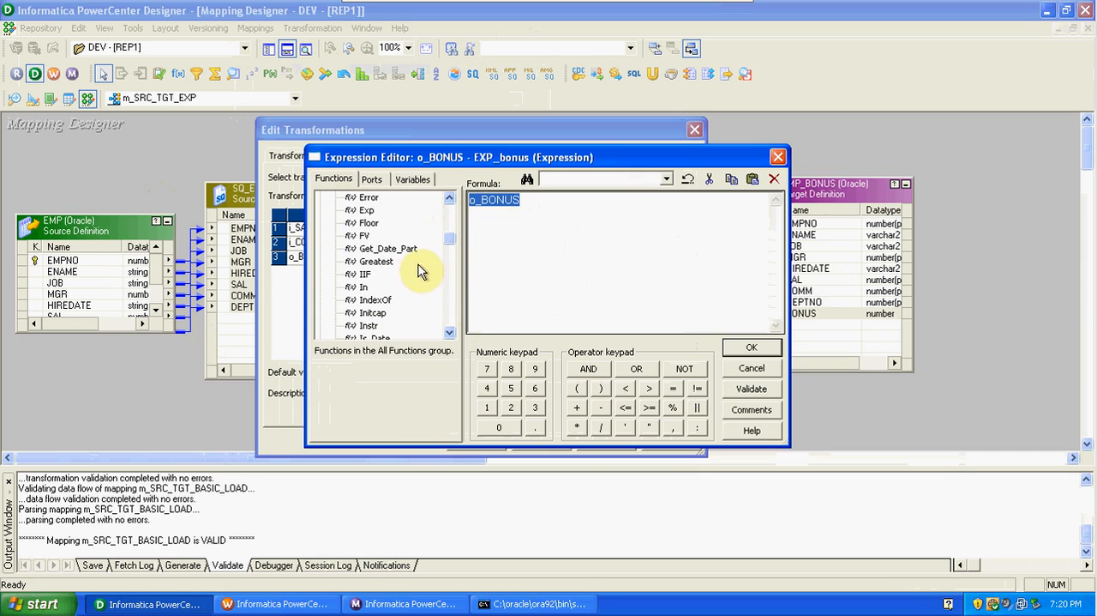
pyautogui.doubleClick(365, 275)
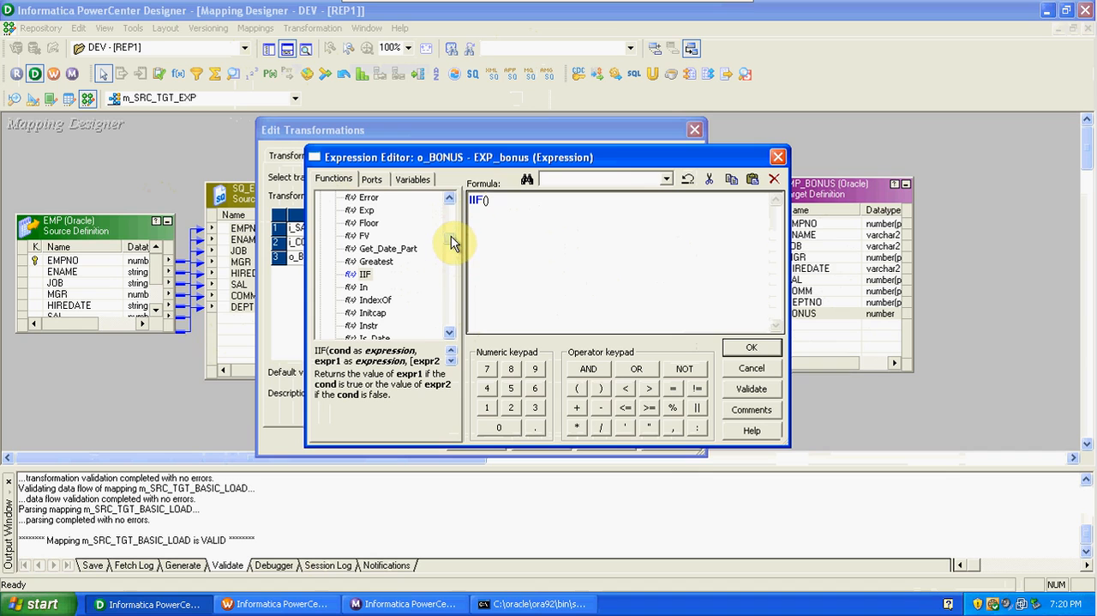
pyautogui.scroll(-2, 451, 242)
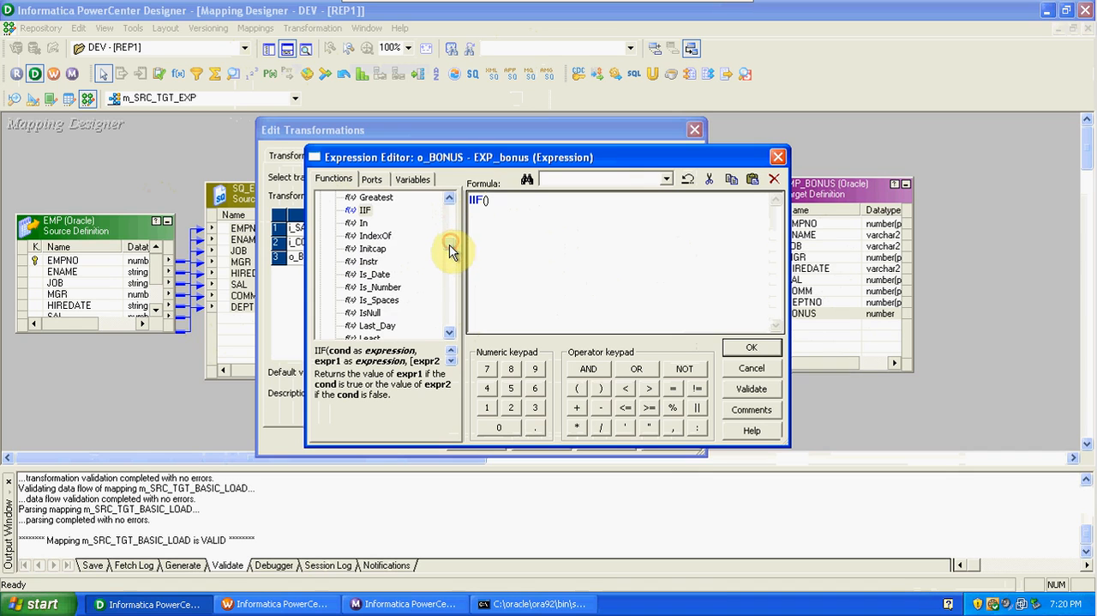
pyautogui.doubleClick(372, 312)
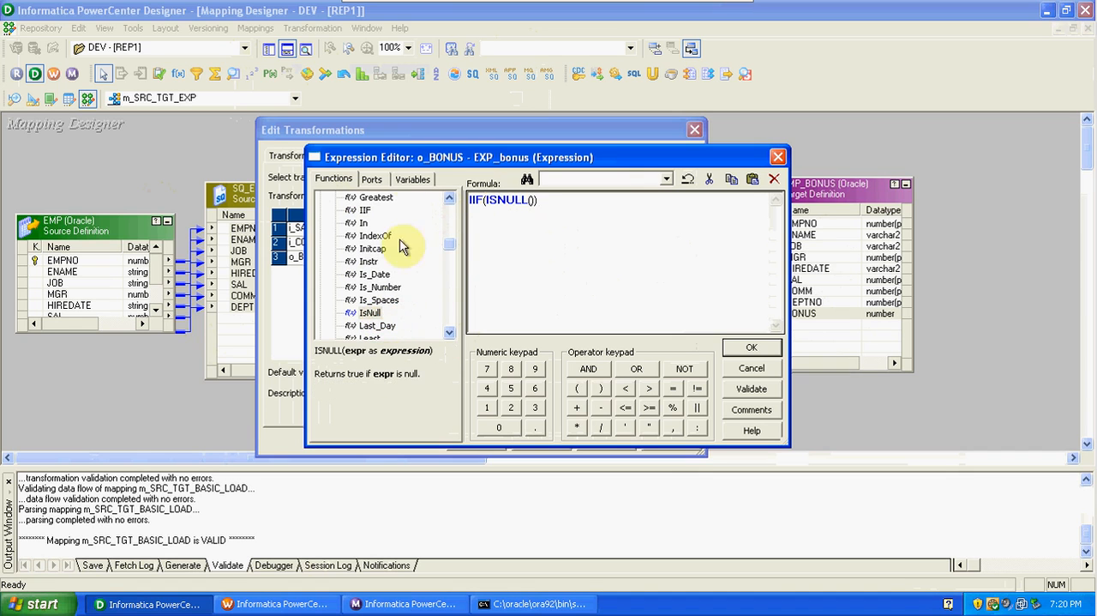
# Fill in the o_BONUS formula to read IIF(ISNULL(i_COMM),i_SAL+200,i_SAL).
pyautogui.click(373, 179)
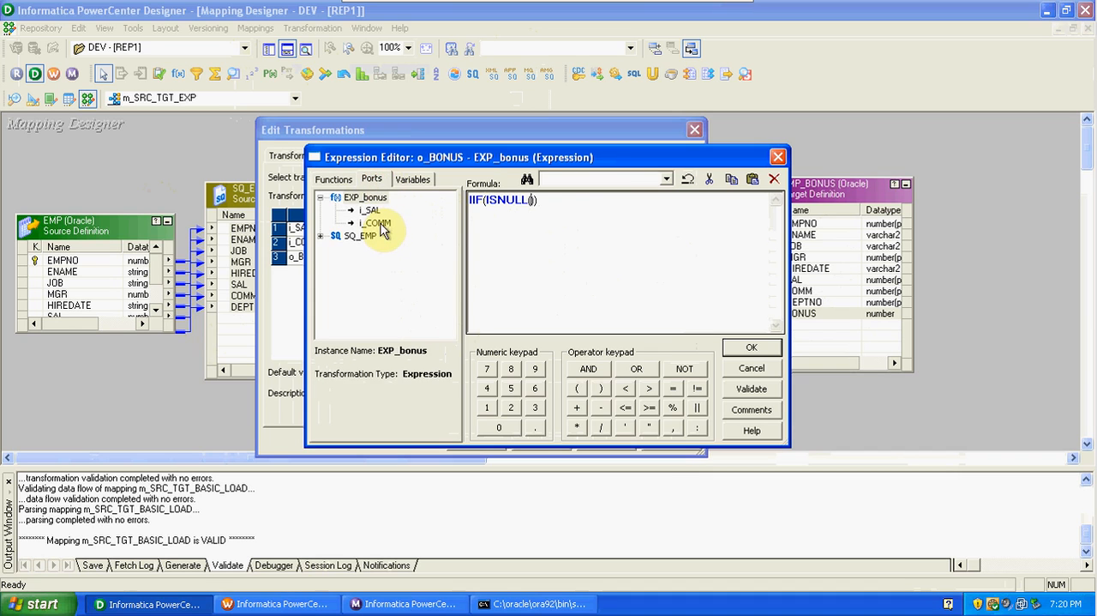
pyautogui.doubleClick(378, 223)
pyautogui.write(')),')
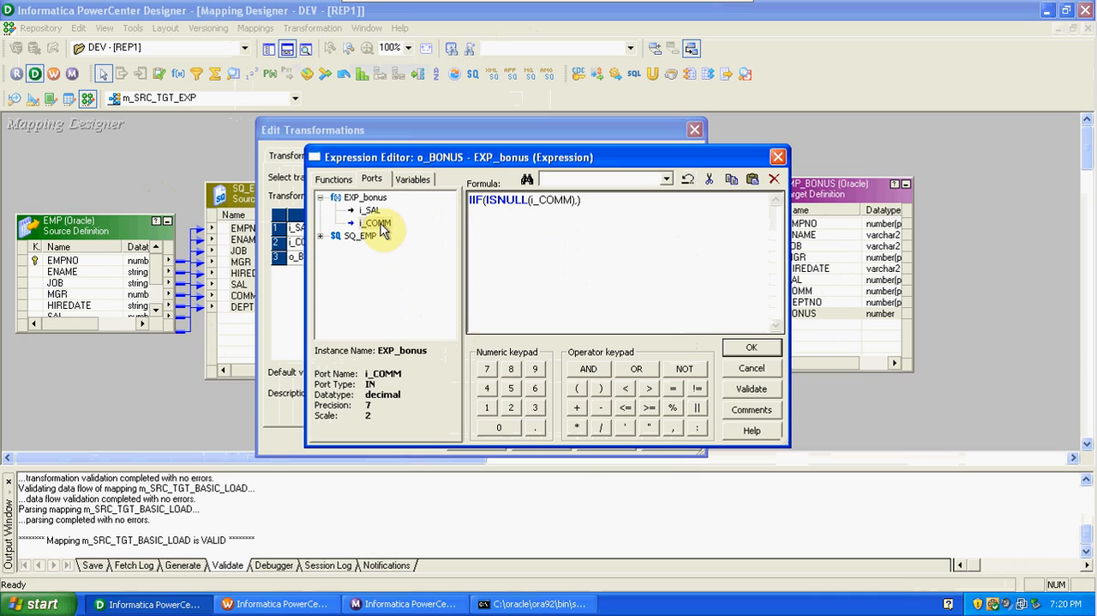
pyautogui.doubleClick(372, 211)
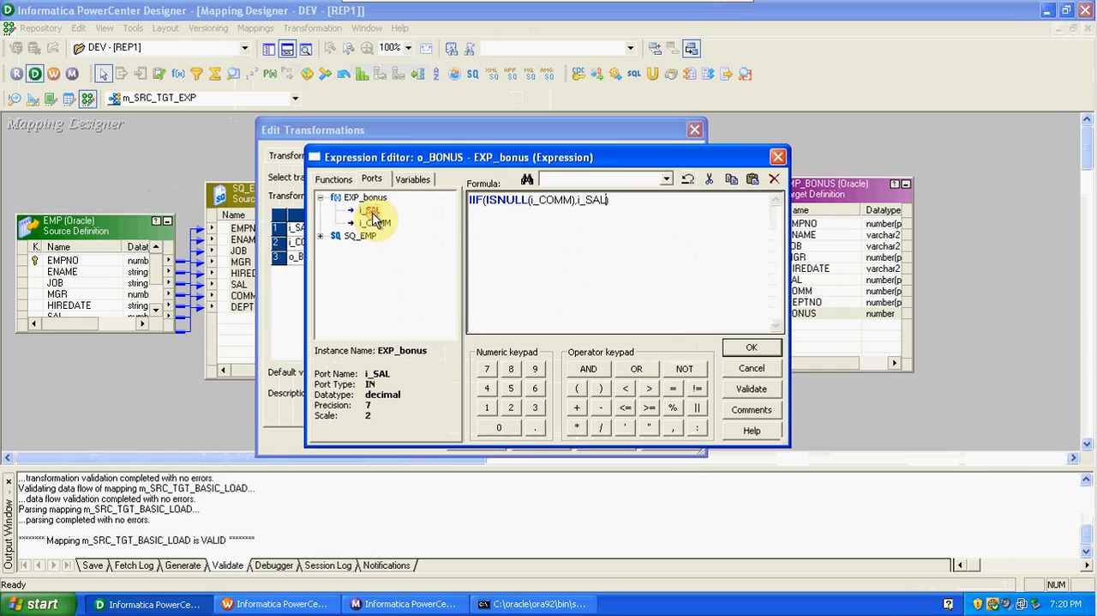
pyautogui.write('+)')
pyautogui.press('BackSpace')
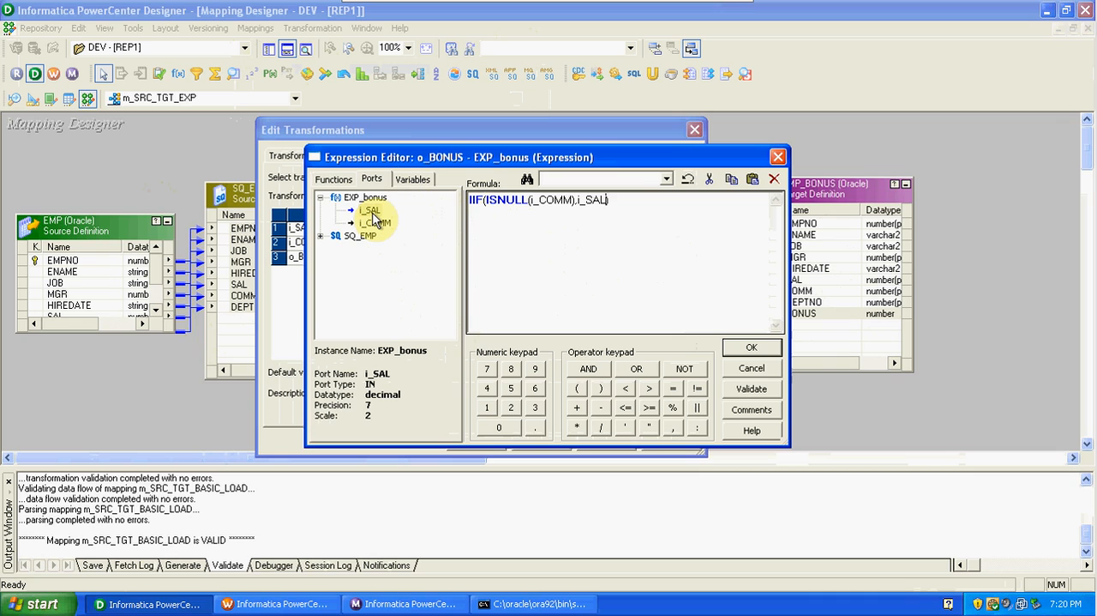
pyautogui.write('+200,')
pyautogui.doubleClick(371, 215)
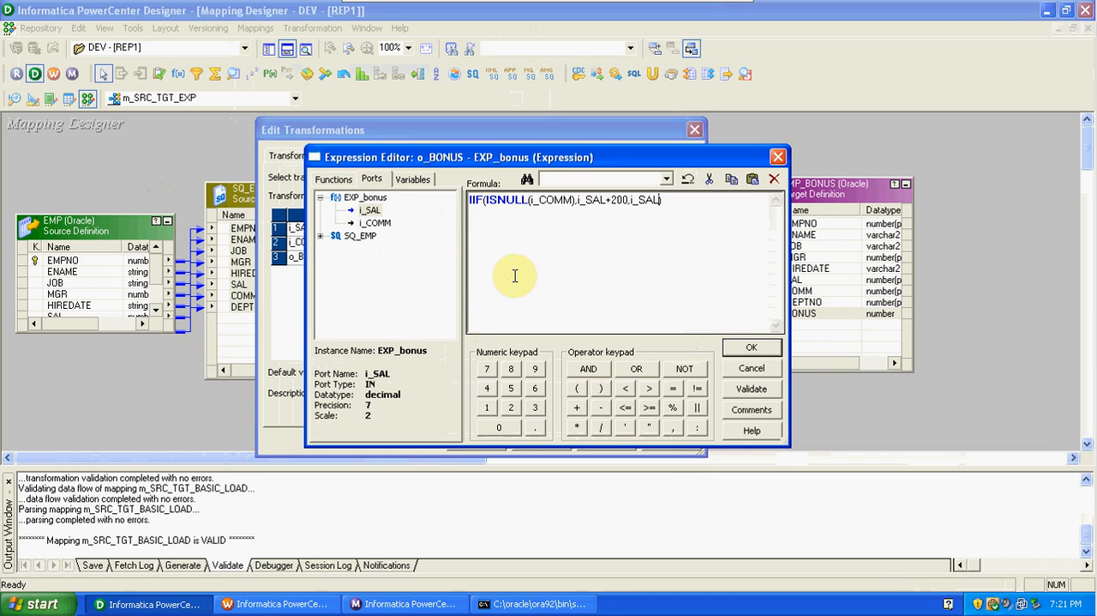
pyautogui.click(332, 181)
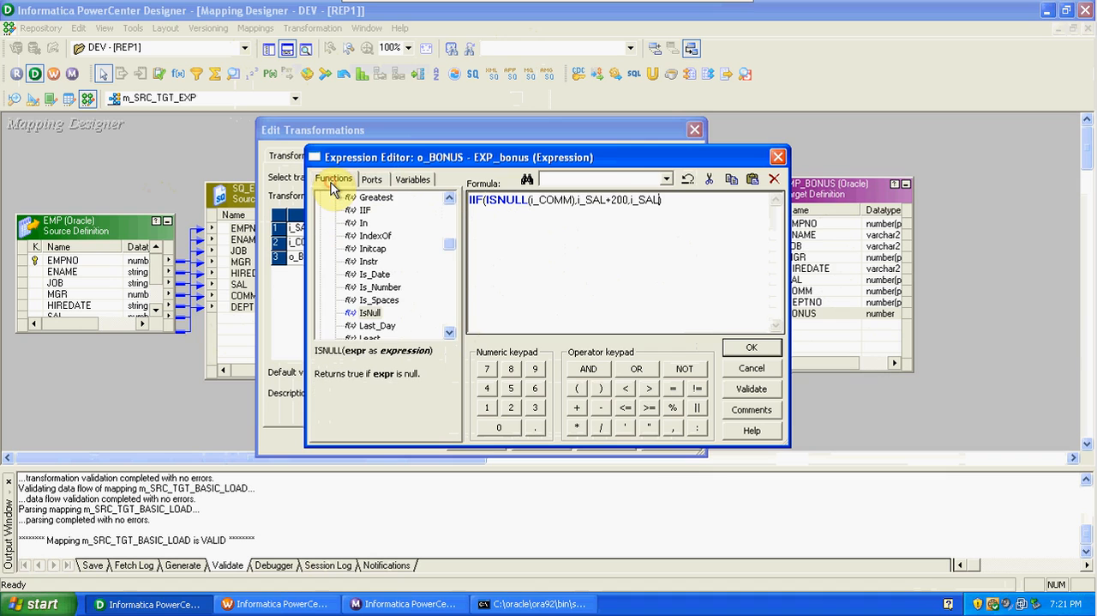
pyautogui.moveTo(454, 240); pyautogui.dragTo(449, 205)
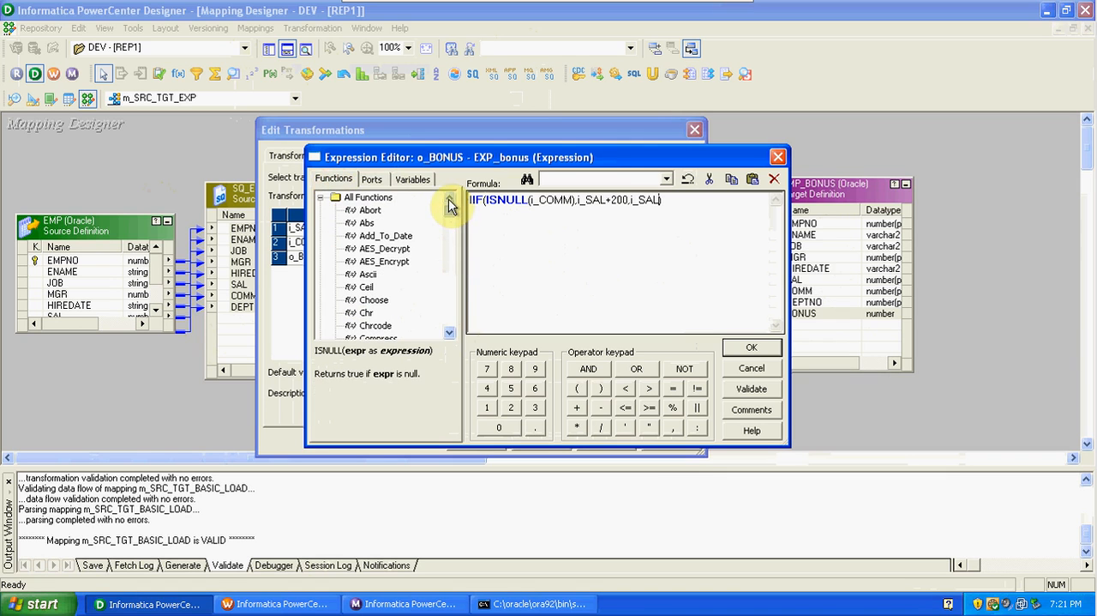
pyautogui.click(322, 198)
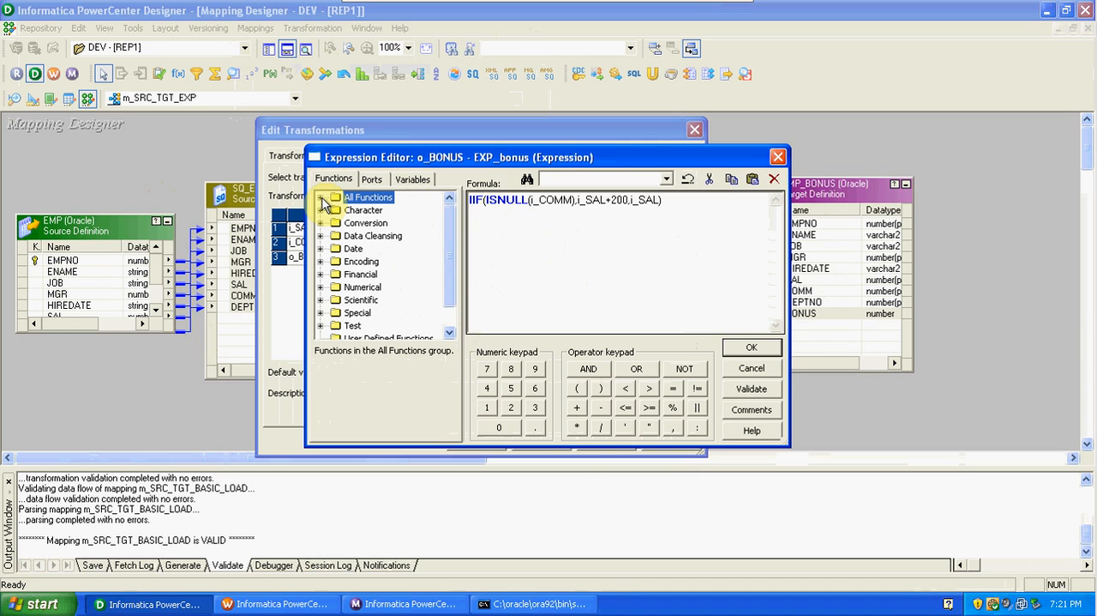
# Validate the o_BONUS expression, accept it, and apply the port changes to EXP_bonus.
pyautogui.click(752, 390)
pyautogui.click(545, 325)
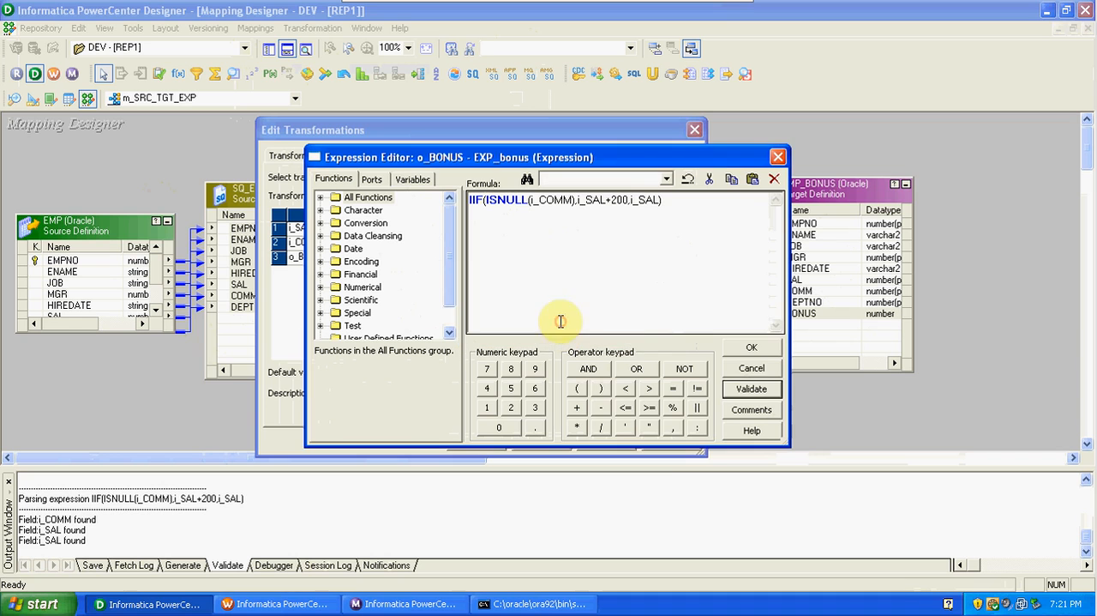
pyautogui.click(752, 349)
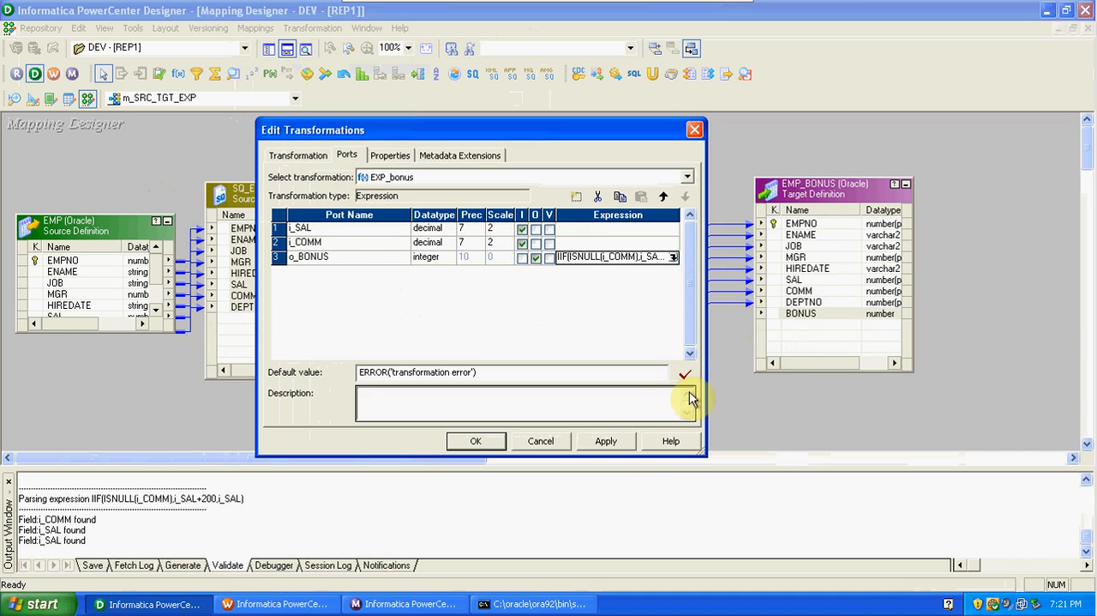
pyautogui.click(619, 441)
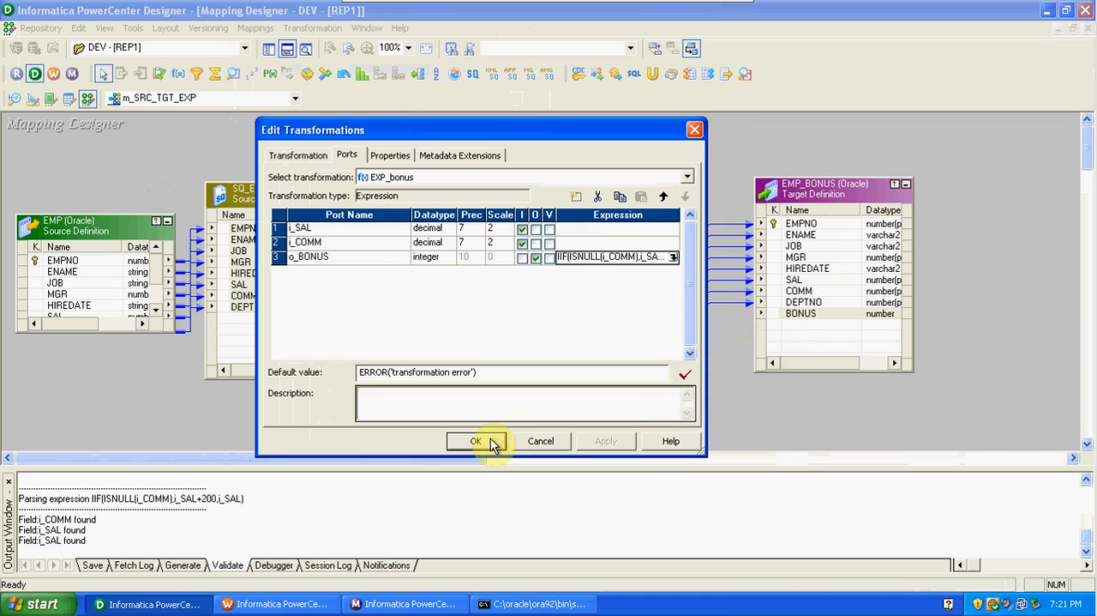
pyautogui.click(490, 439)
# Link o_BONUS from EXP_bonus to the BONUS column of EMP_BONUS, and dismiss the security notifications.
pyautogui.press('capslock')
pyautogui.moveTo(577, 226); pyautogui.dragTo(803, 315)
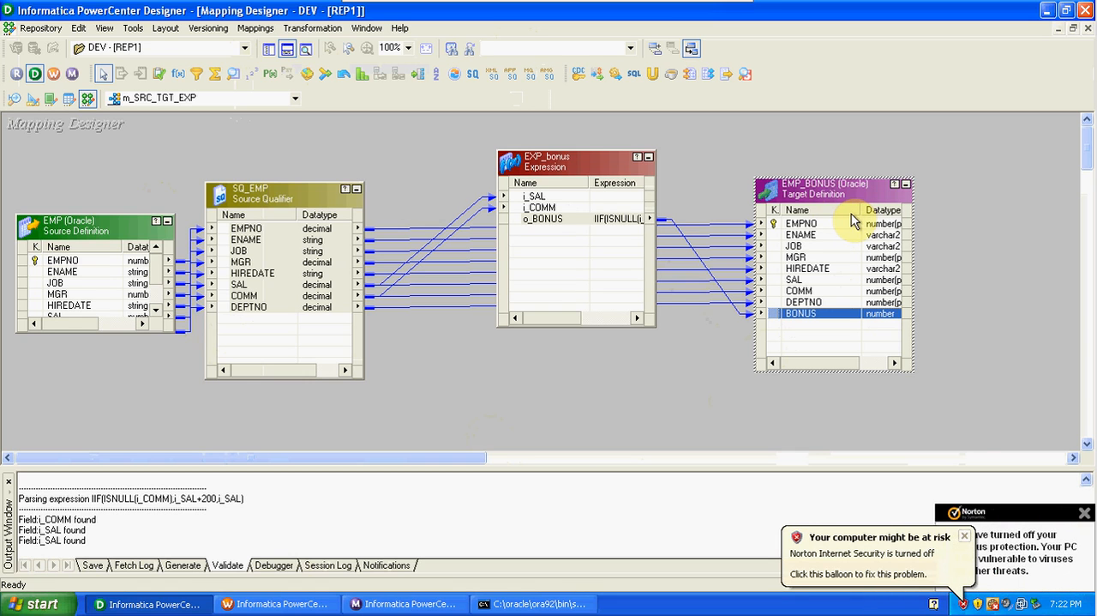
pyautogui.click(966, 536)
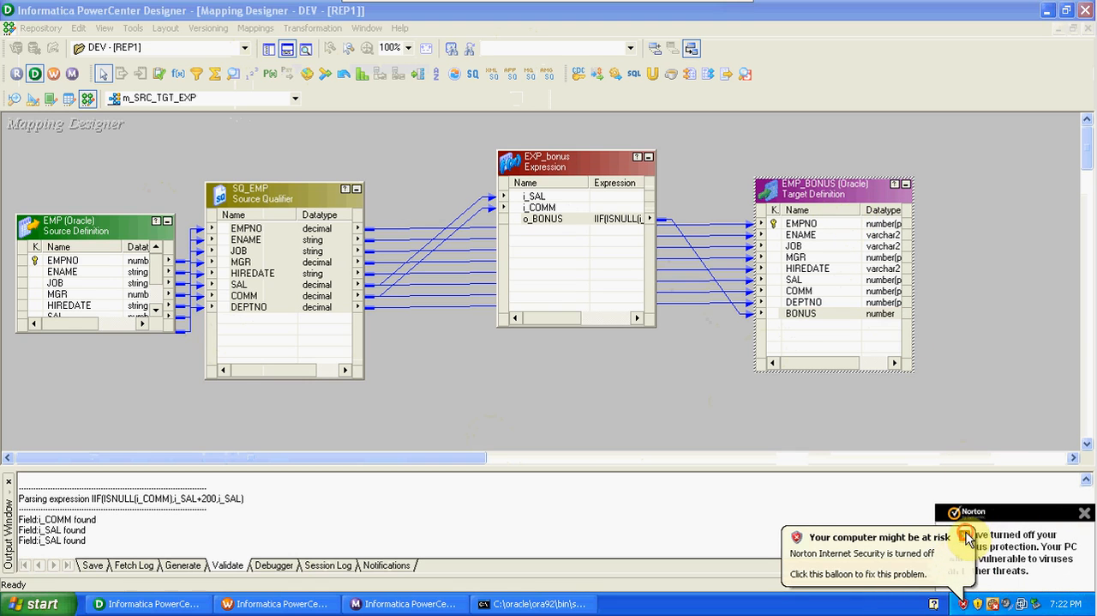
pyautogui.click(1084, 512)
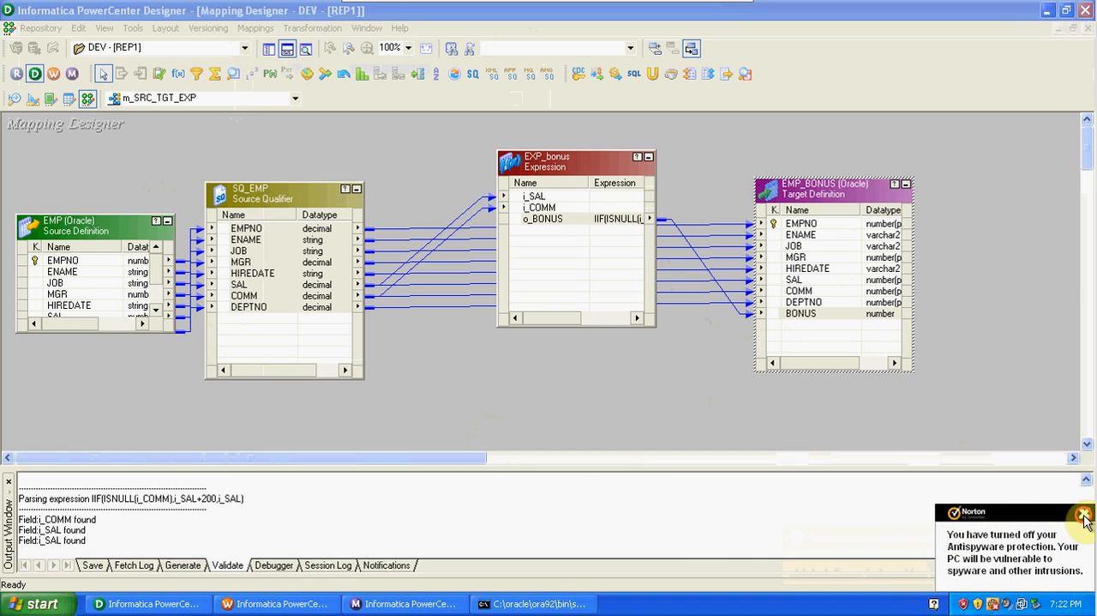
pyautogui.click(1085, 514)
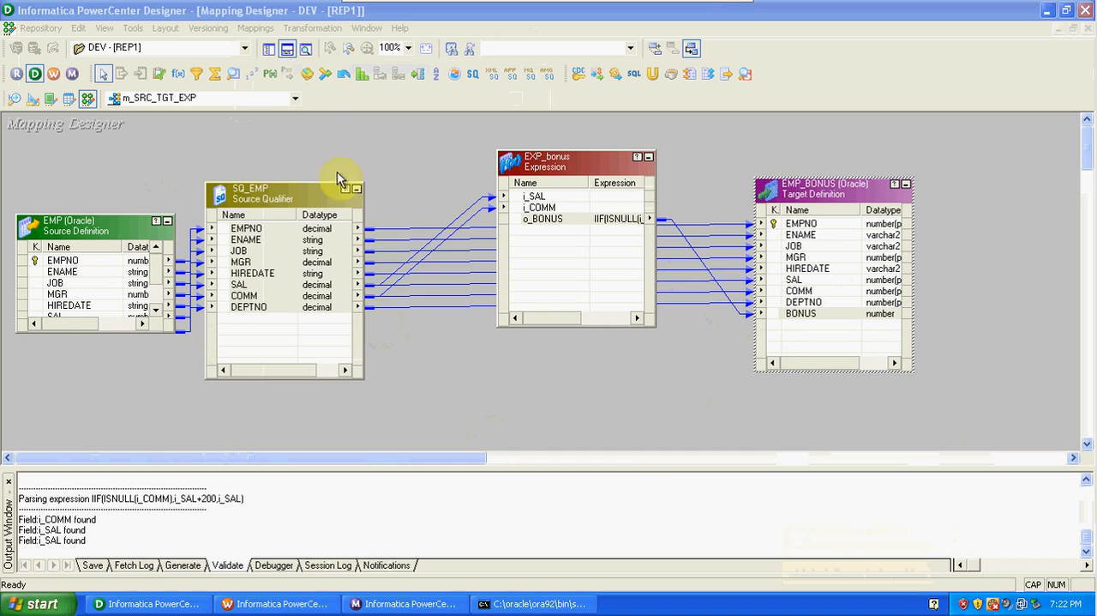
# Validate the mapping m_SRC_TGT_EXP and save it to the repository.
pyautogui.click(259, 29)
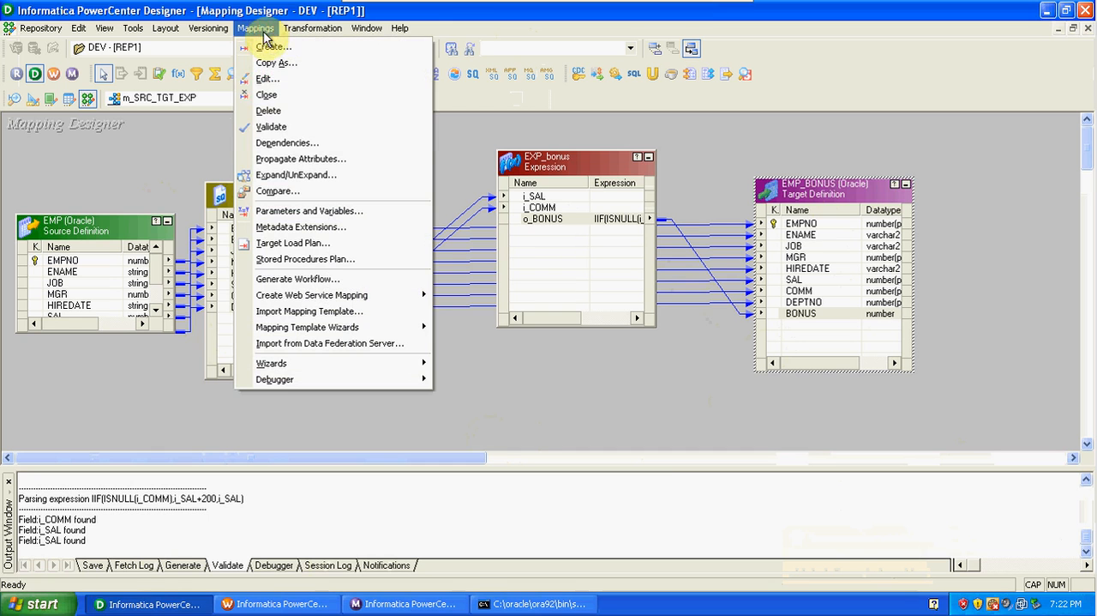
pyautogui.click(279, 127)
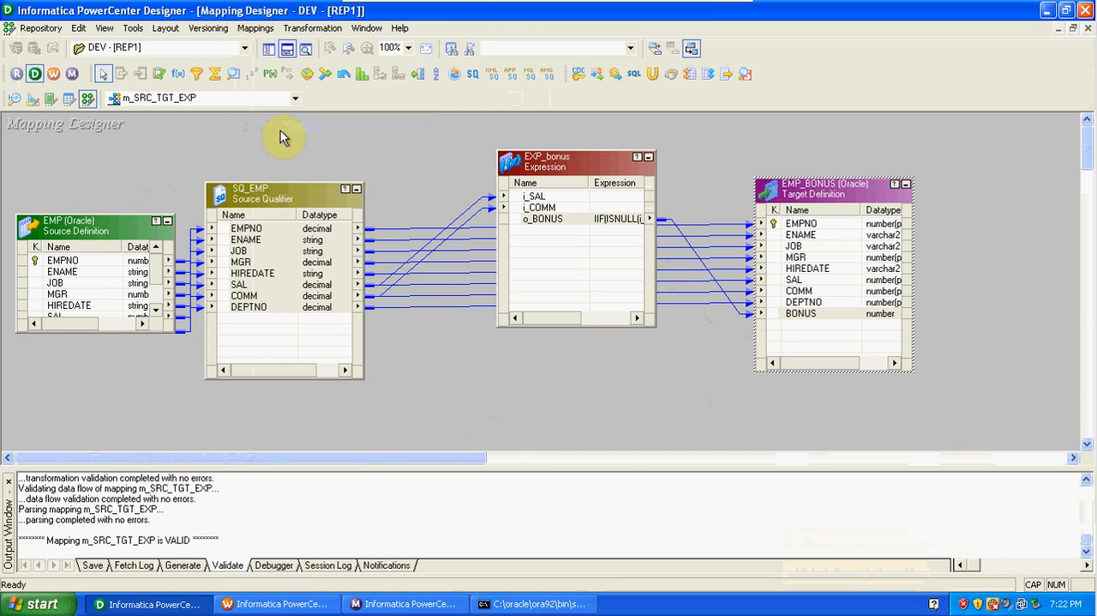
pyautogui.click(45, 28)
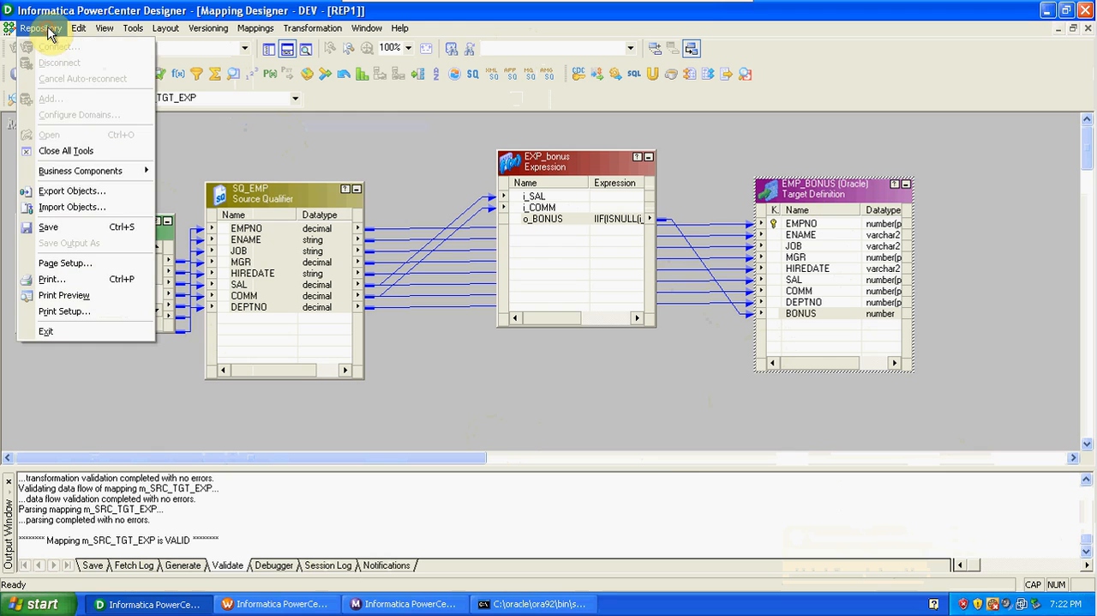
pyautogui.click(82, 228)
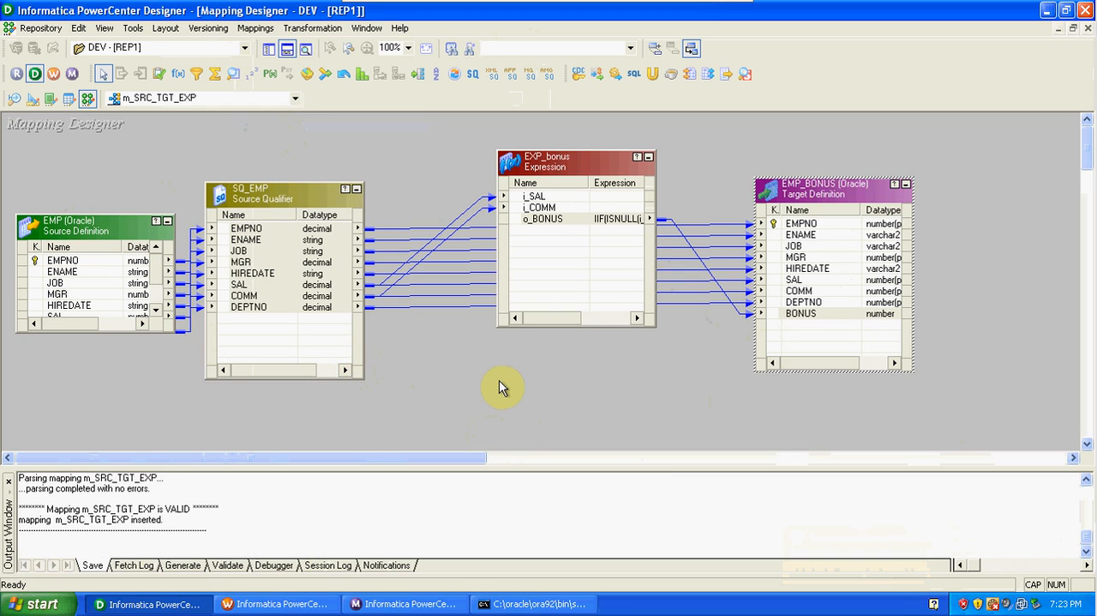
# Switch to Workflow Manager and create a workflow named w_SRC_TGT_EXP in the Workflow Designer.
pyautogui.click(53, 73)
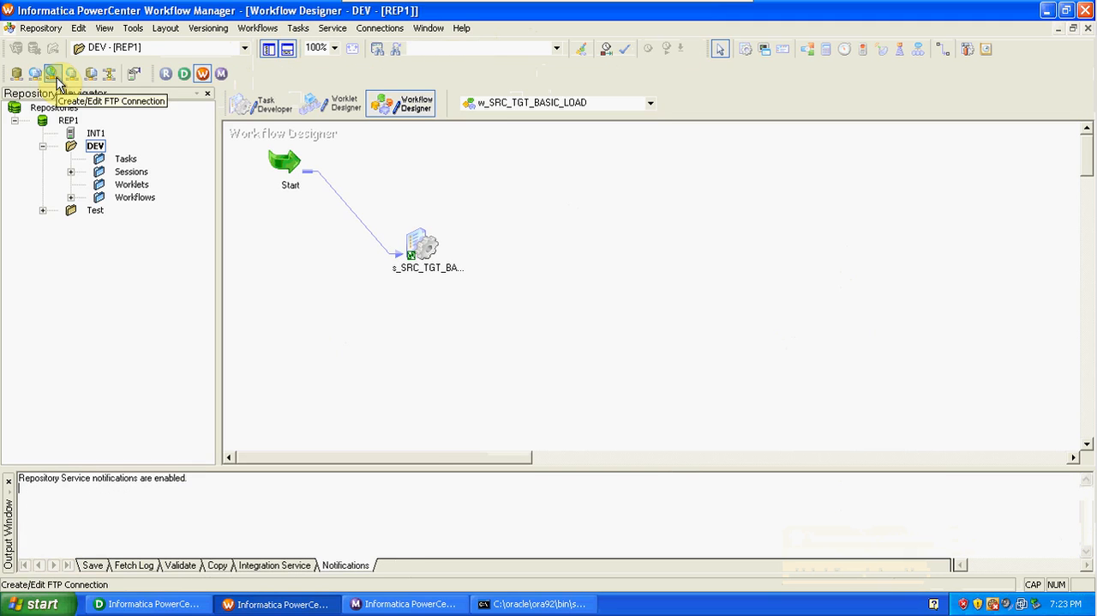
pyautogui.click(270, 110)
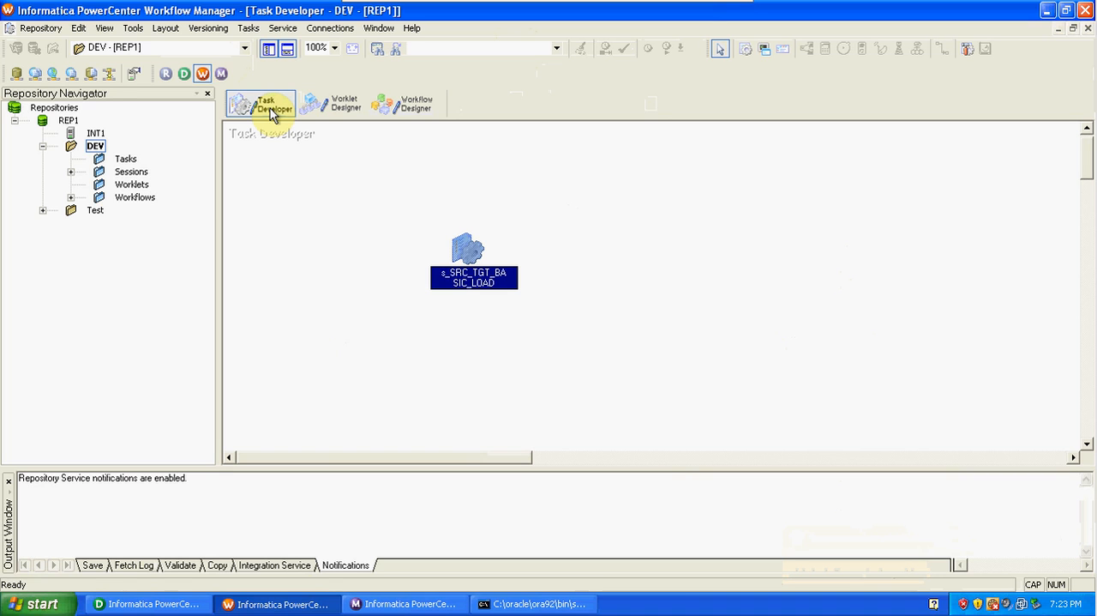
pyautogui.click(425, 112)
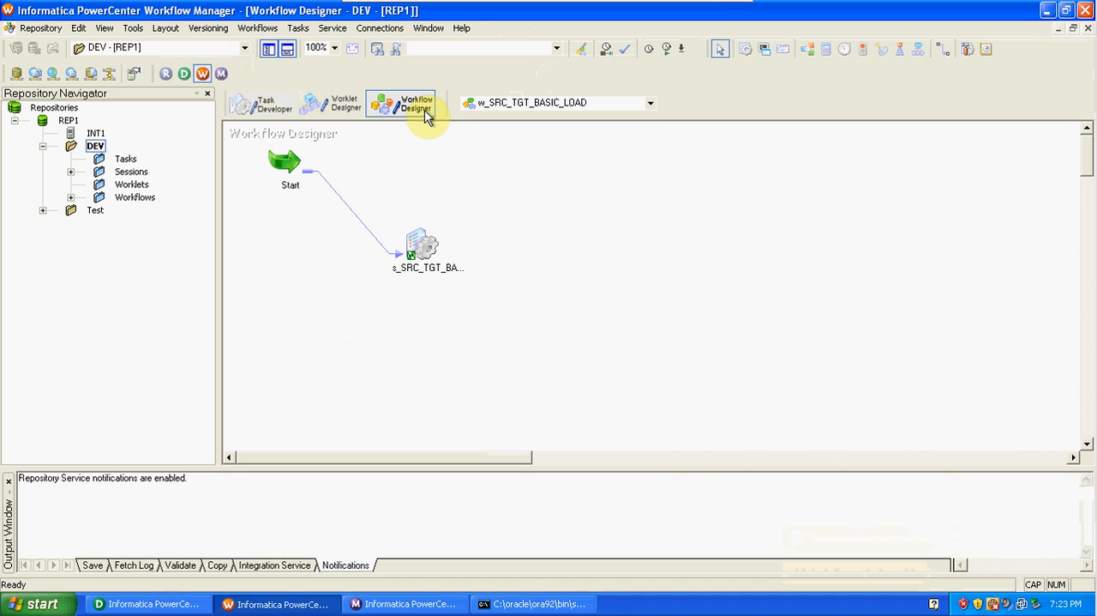
pyautogui.click(259, 29)
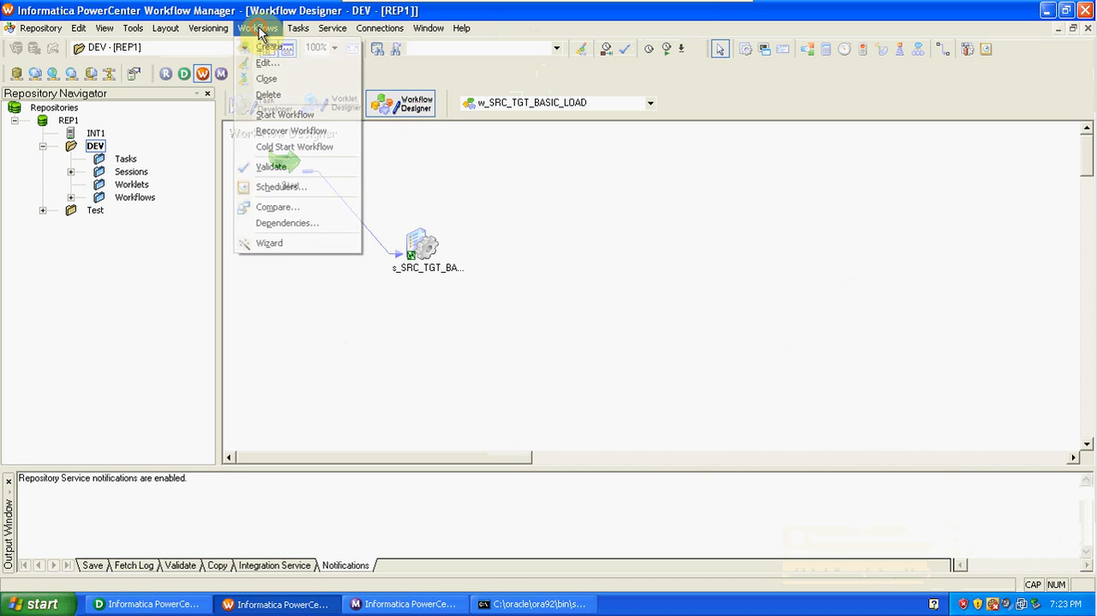
pyautogui.click(271, 46)
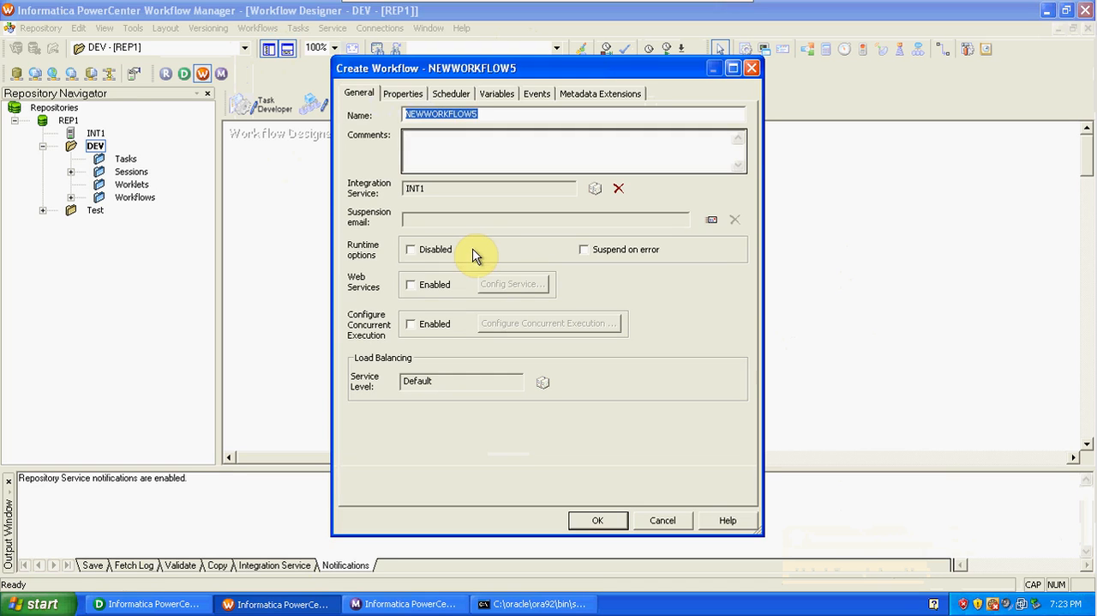
pyautogui.write('W')
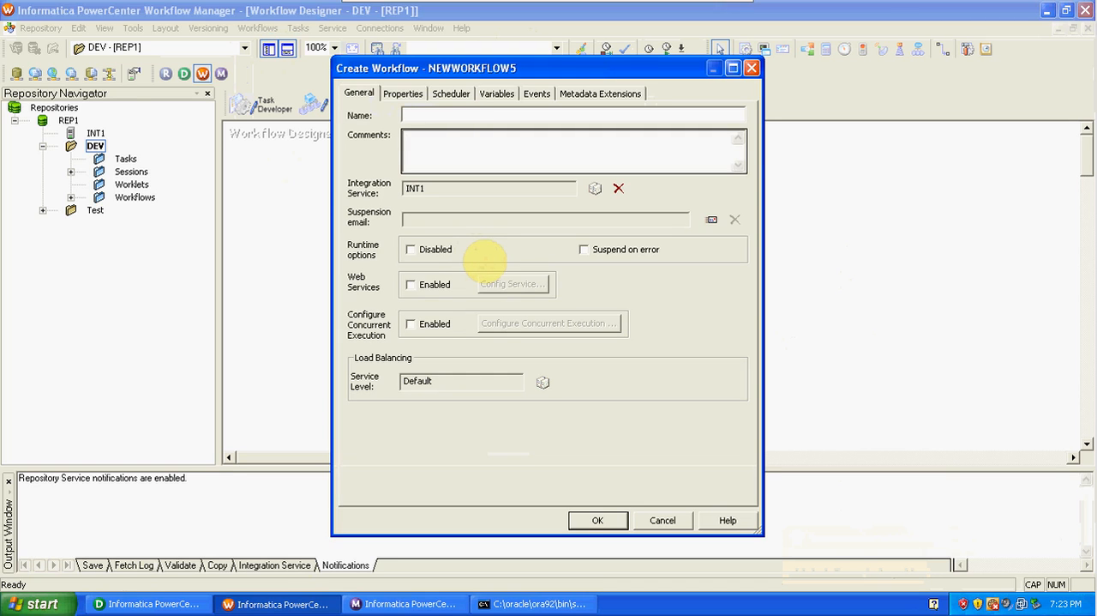
pyautogui.write('_SRC_TGT')
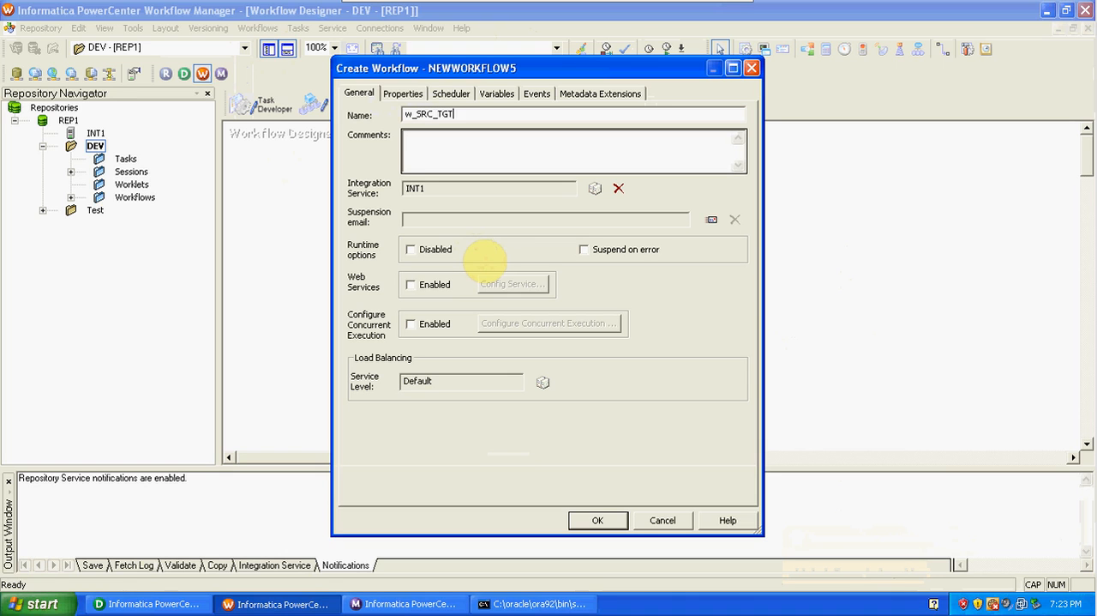
pyautogui.write('_EXP')
pyautogui.click(597, 520)
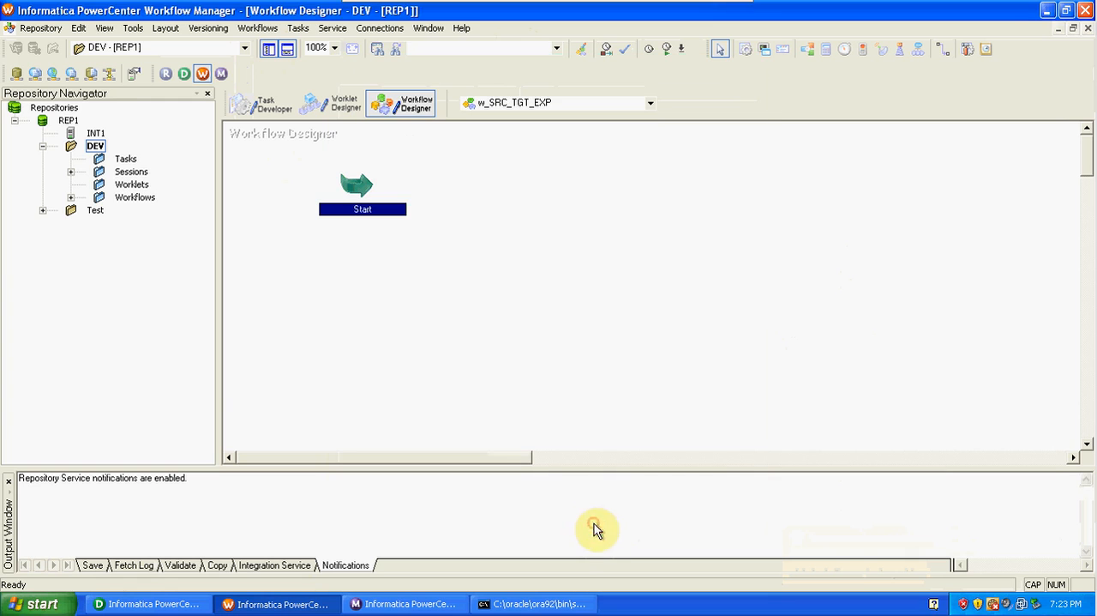
# Create a session task named s_SRC_TGT_EXP in workflow w_SRC_TGT_EXP.
pyautogui.click(297, 28)
pyautogui.click(310, 48)
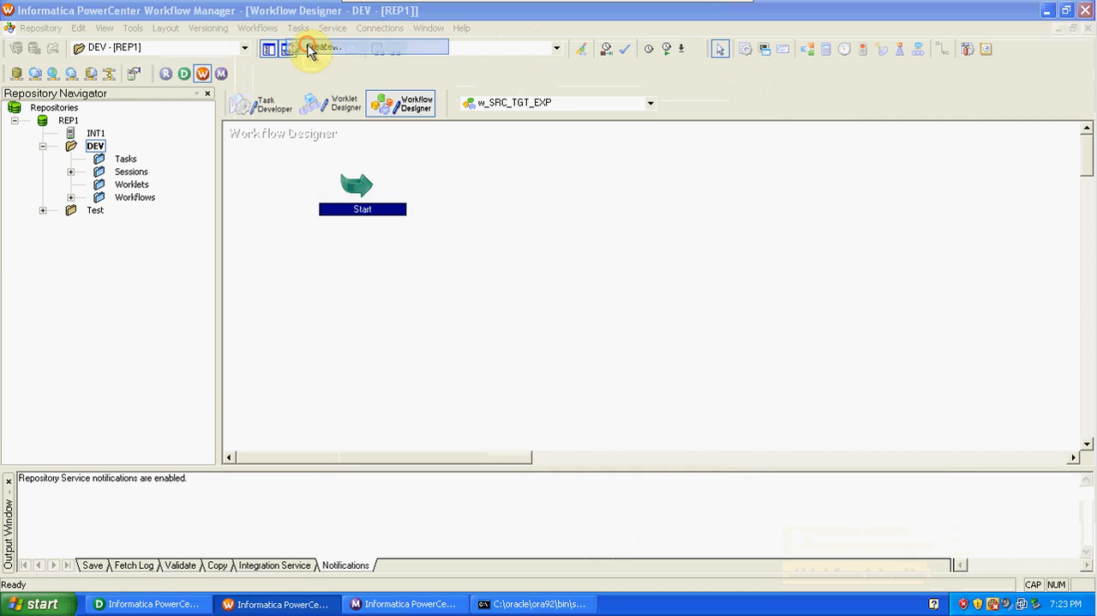
pyautogui.click(595, 309)
pyautogui.write('s_')
pyautogui.press('capslock')
pyautogui.write('SRC_TGT_EXP')
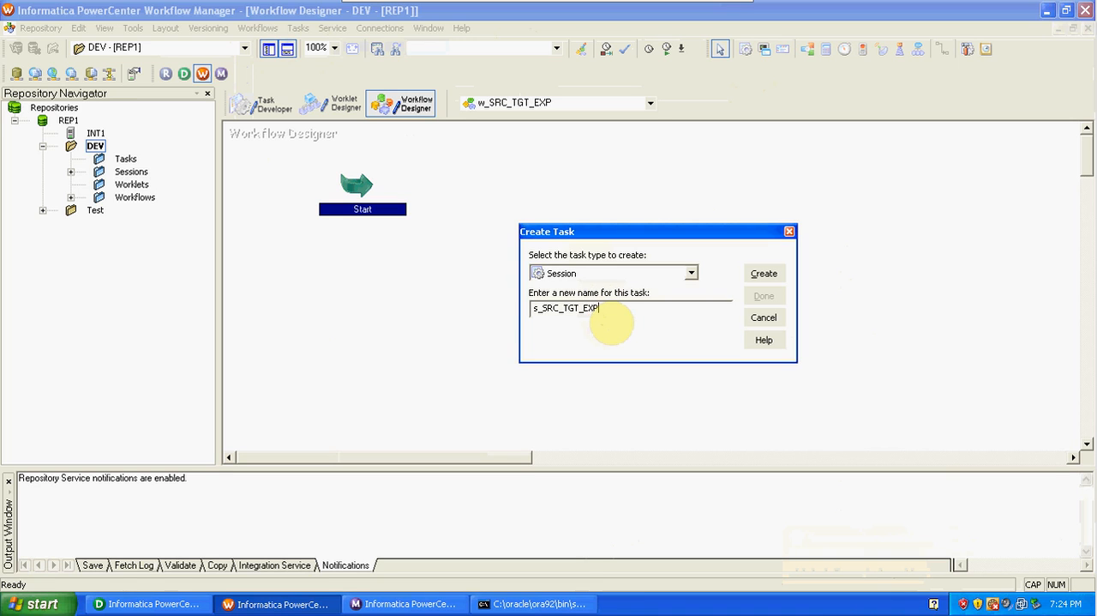
pyautogui.click(763, 272)
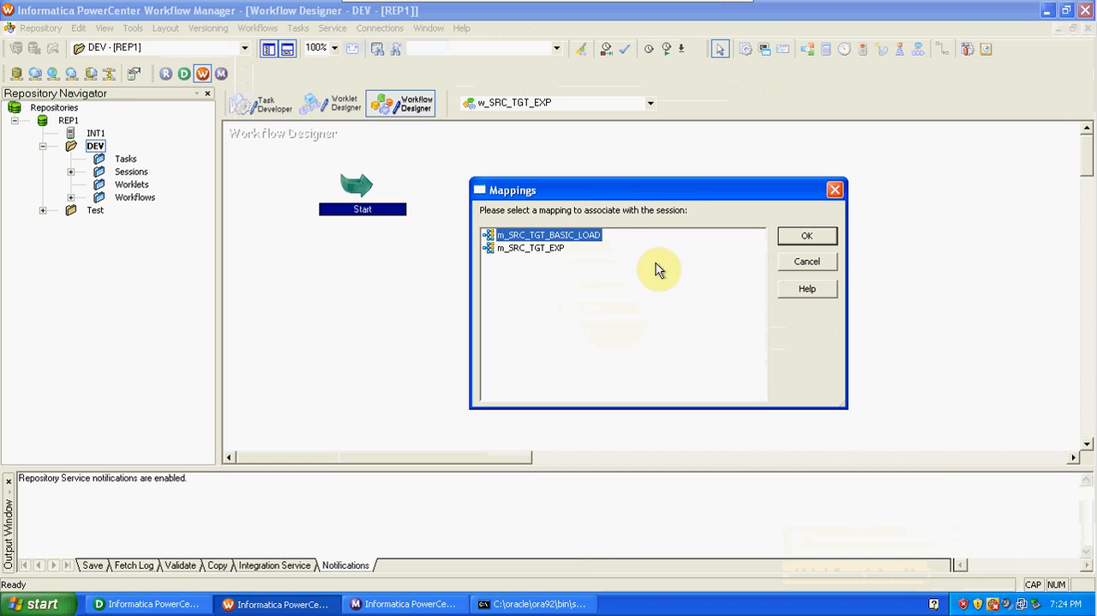
# Associate the new session with mapping m_SRC_TGT_EXP and finish creating tasks.
pyautogui.click(561, 248)
pyautogui.click(805, 237)
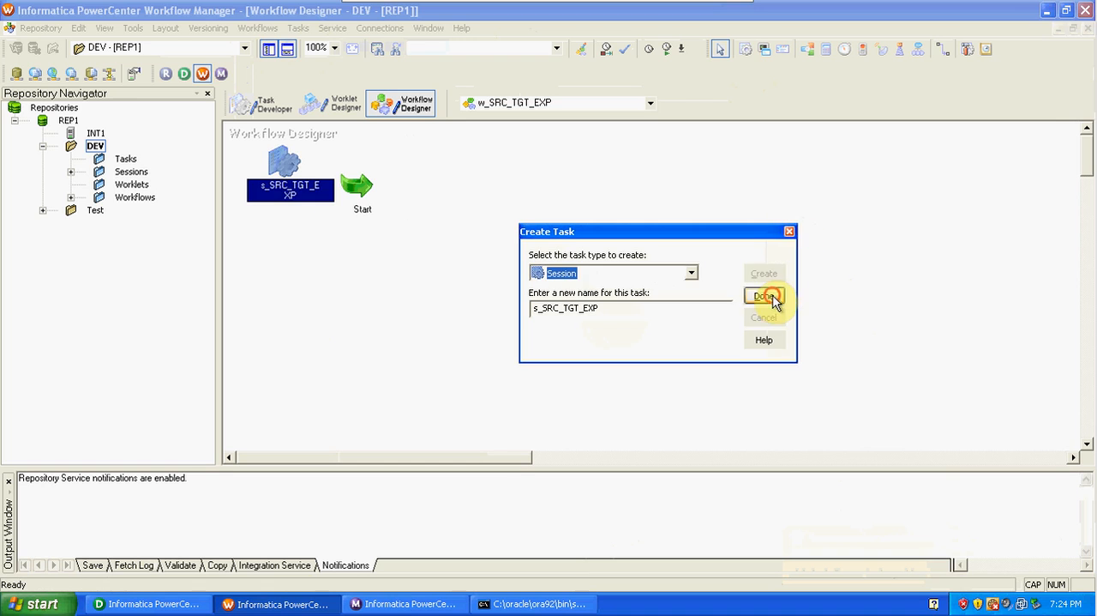
pyautogui.click(765, 296)
# Place session s_SRC_TGT_EXP below and to the right of the Start task, and link Start to it.
pyautogui.moveTo(280, 161); pyautogui.dragTo(552, 290)
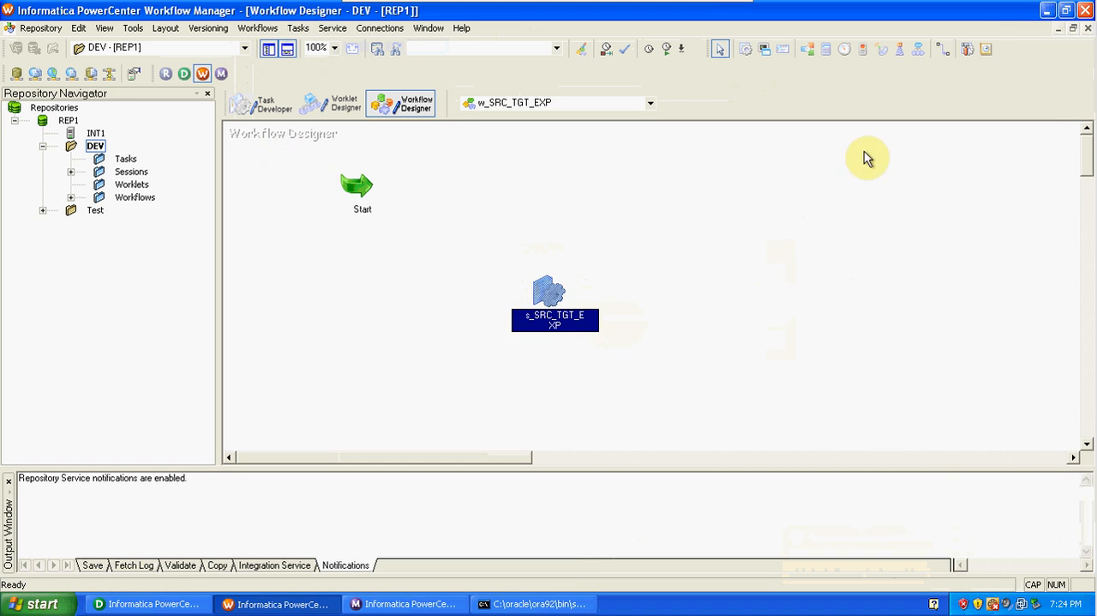
pyautogui.click(943, 49)
pyautogui.moveTo(360, 184); pyautogui.dragTo(550, 288)
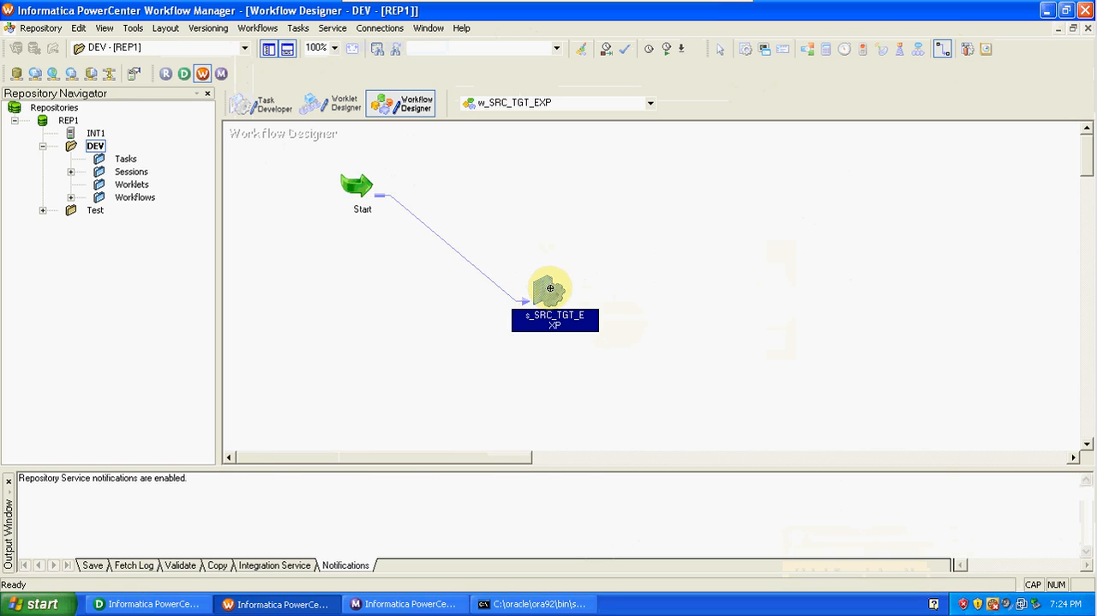
# In the mapping settings of session s_SRC_TGT_EXP, set the EMP_BONUS target load type to Normal, and apply the change.
pyautogui.doubleClick(549, 288)
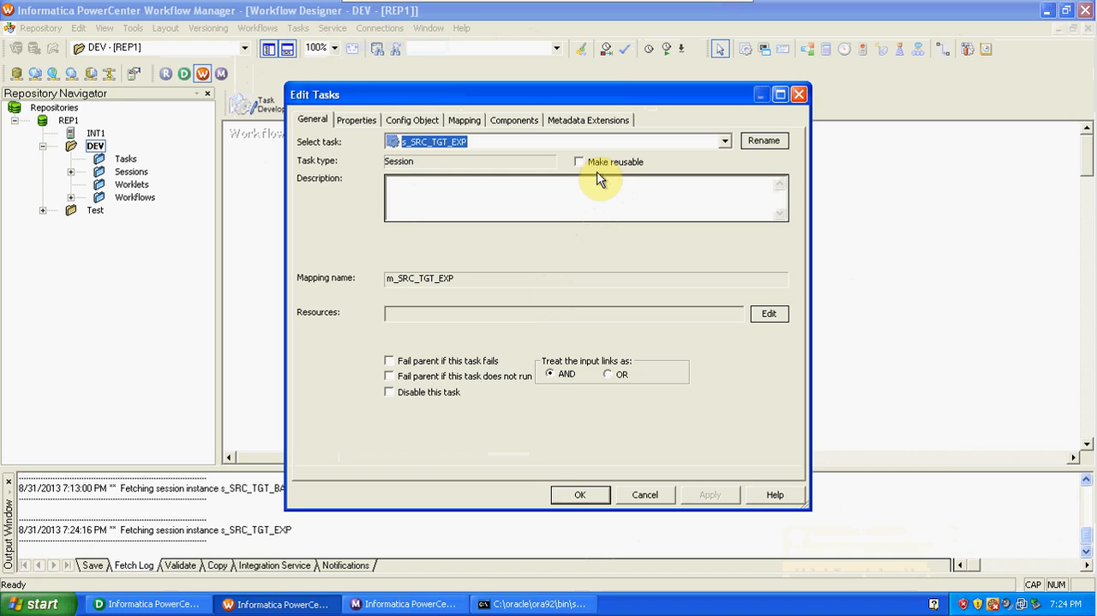
pyautogui.click(463, 119)
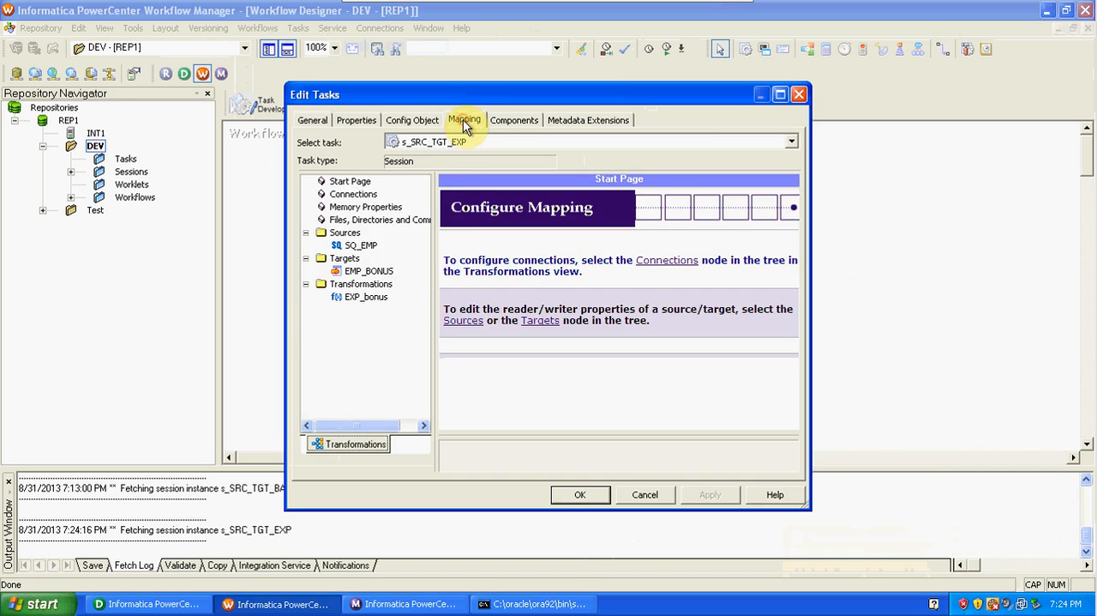
pyautogui.click(365, 245)
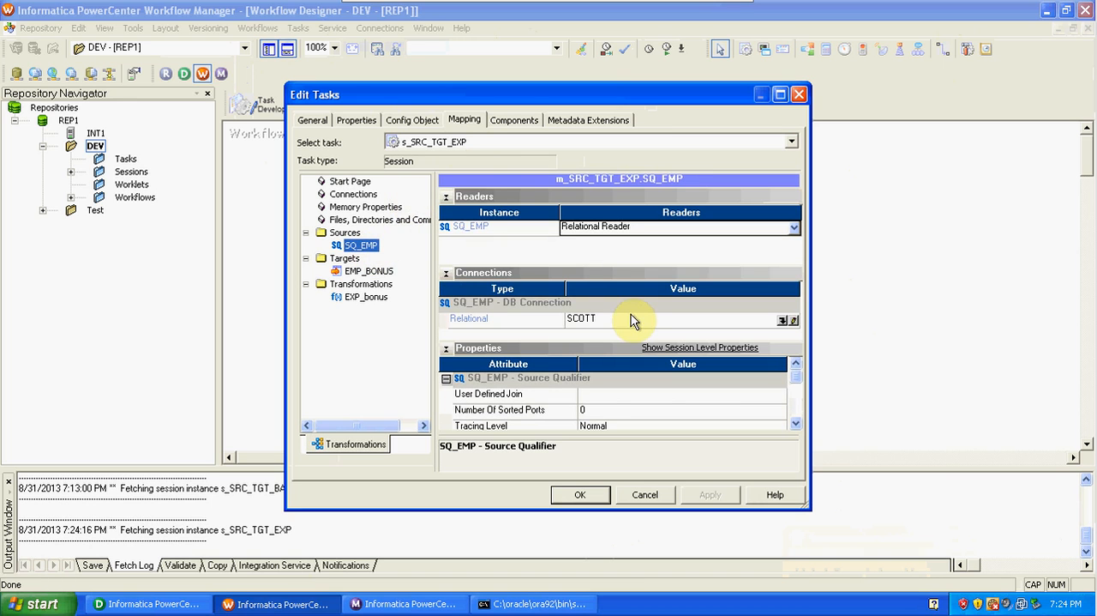
pyautogui.click(369, 270)
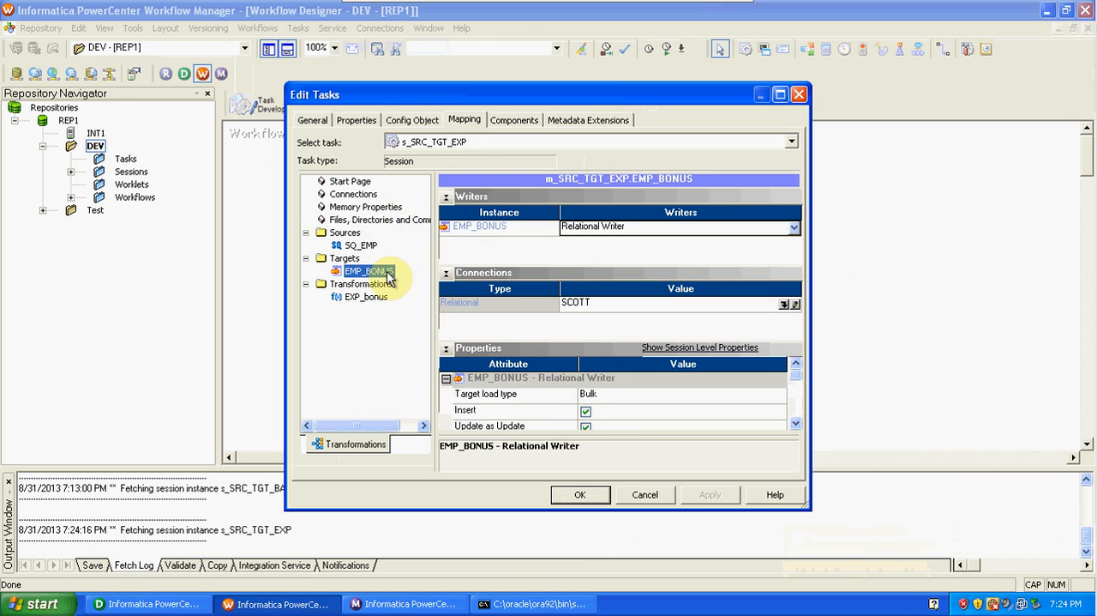
pyautogui.click(617, 396)
pyautogui.click(621, 397)
pyautogui.click(623, 412)
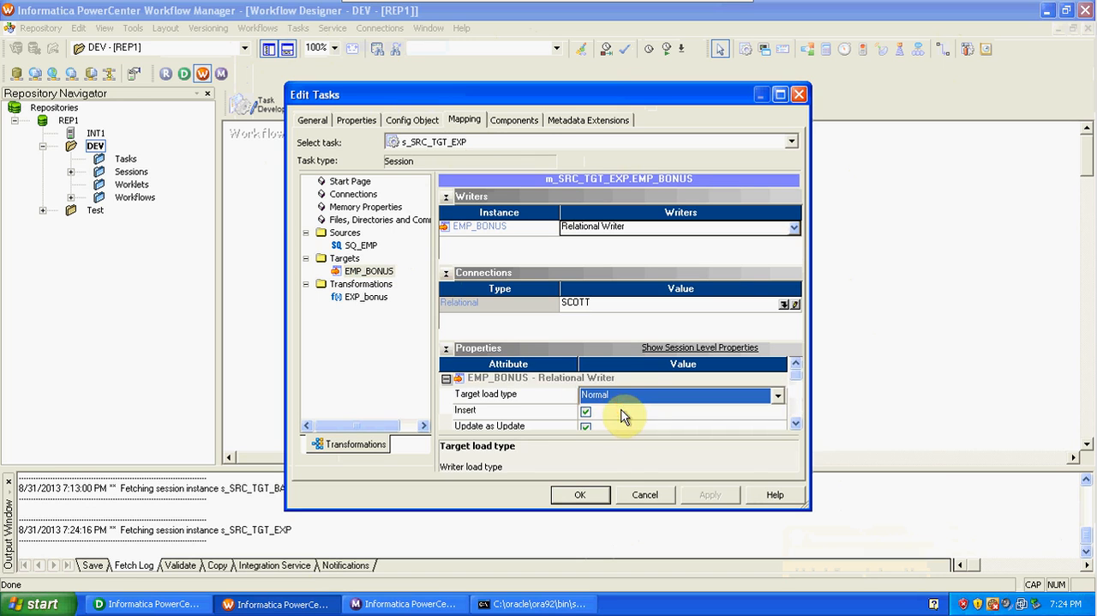
pyautogui.click(364, 297)
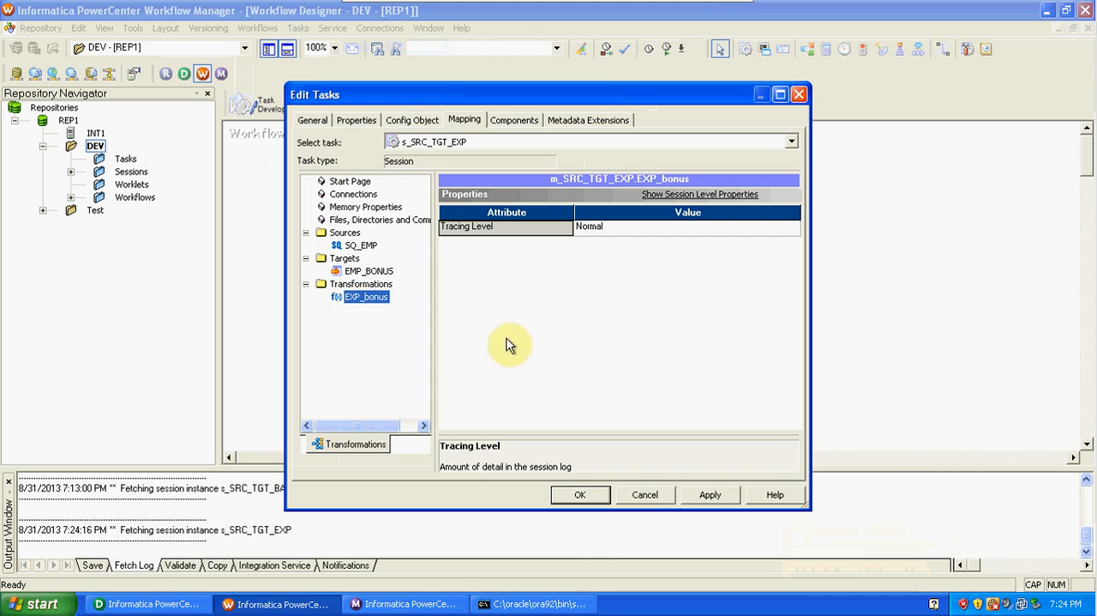
pyautogui.click(708, 496)
pyautogui.click(575, 496)
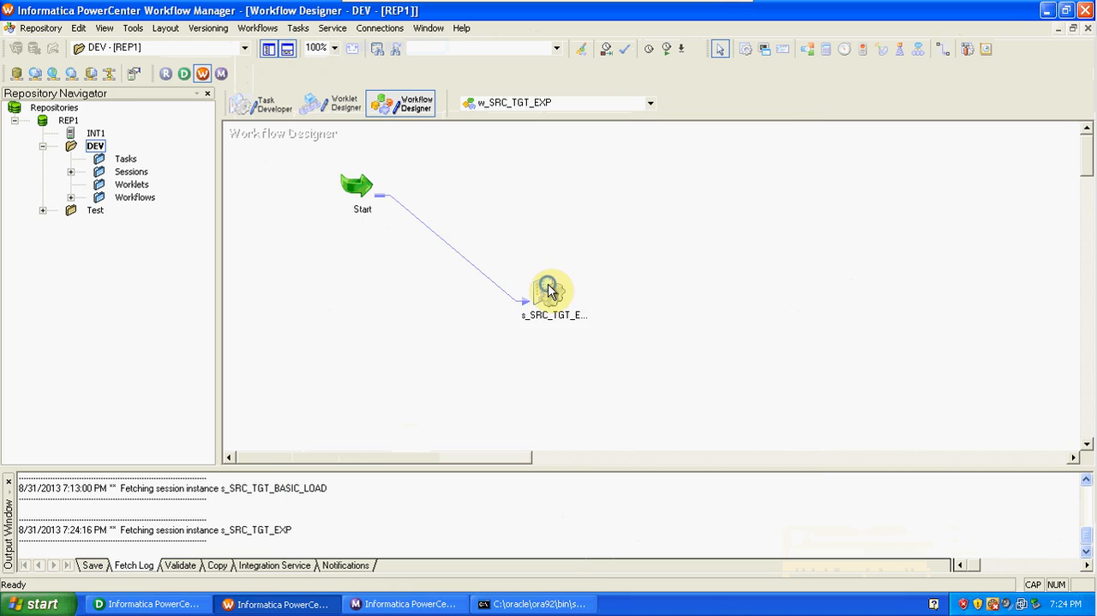
# Validate the session task s_SRC_TGT_EXP.
pyautogui.rightClick(550, 287)
pyautogui.click(618, 473)
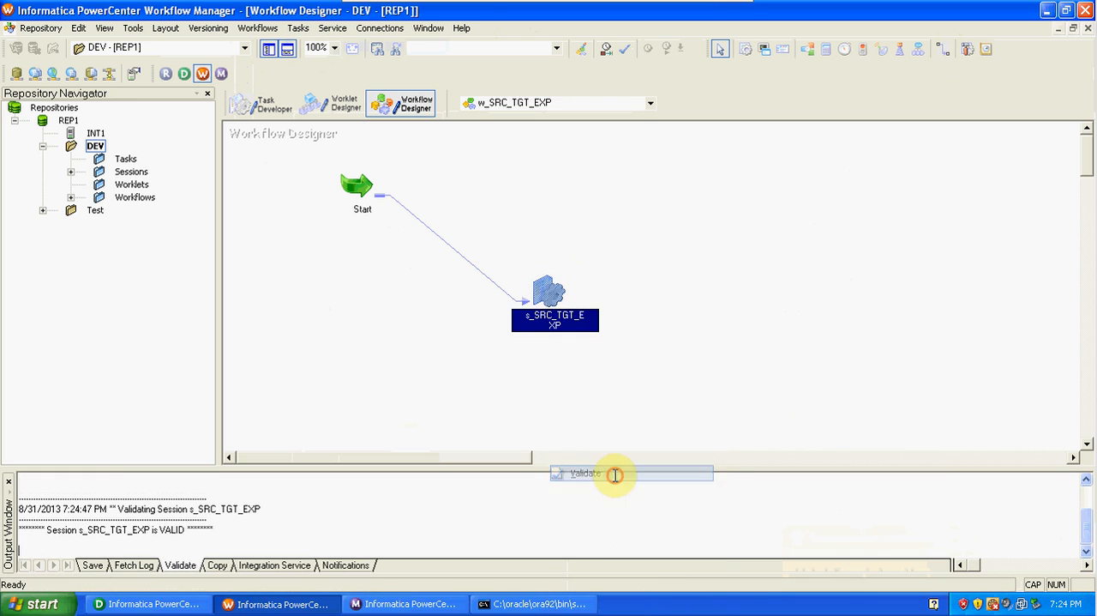
pyautogui.click(662, 329)
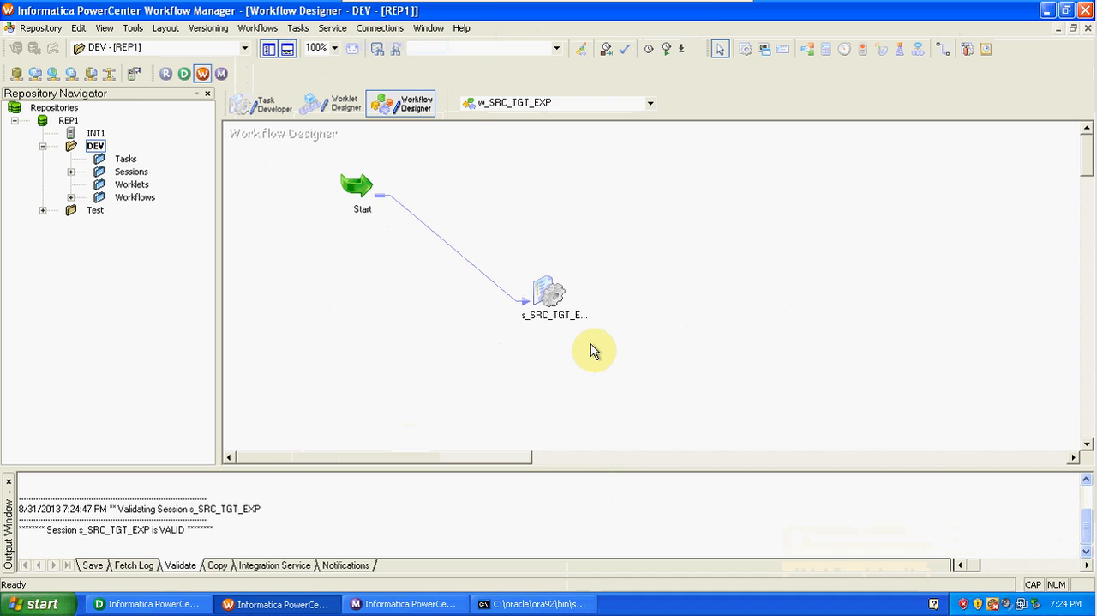
# Add the existing reusable session s_SRC_TGT_BASIC_LOAD from the DEV folder to the workflow.
pyautogui.click(72, 178)
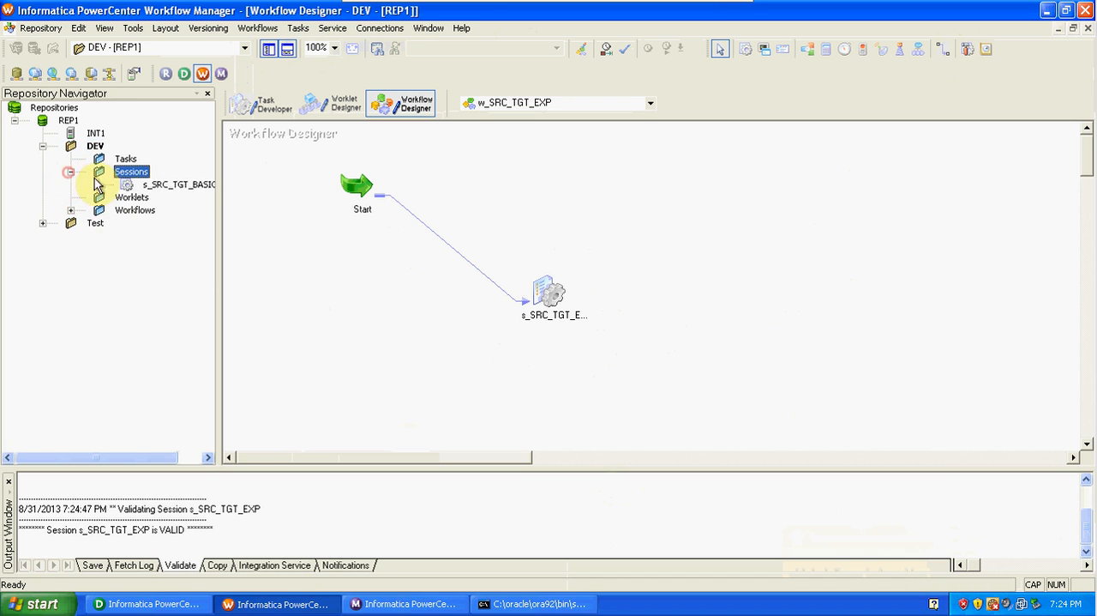
pyautogui.moveTo(134, 182); pyautogui.dragTo(621, 217)
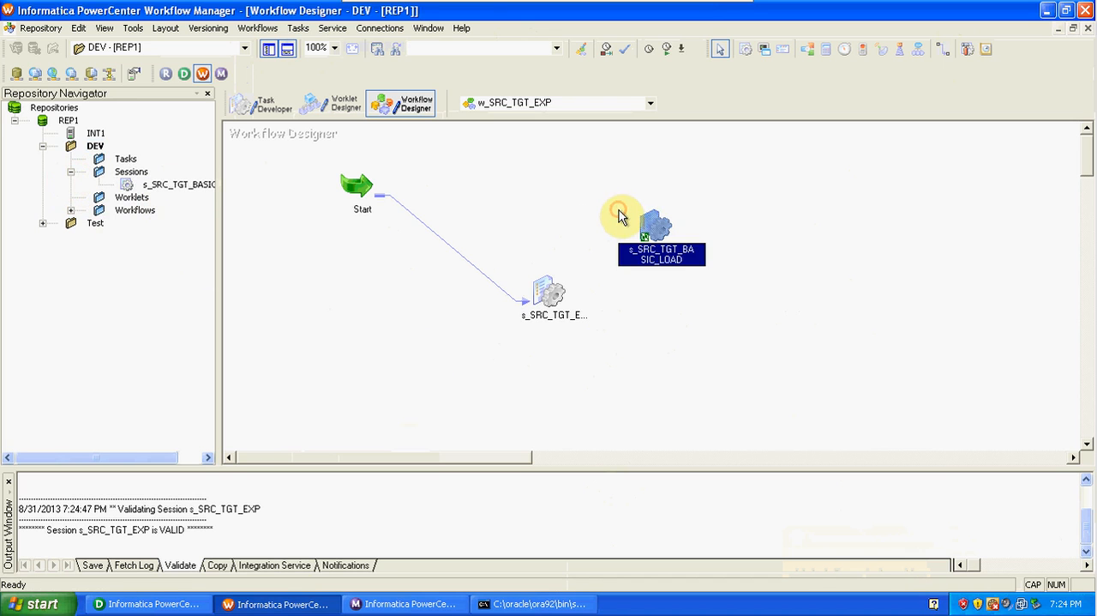
pyautogui.click(693, 320)
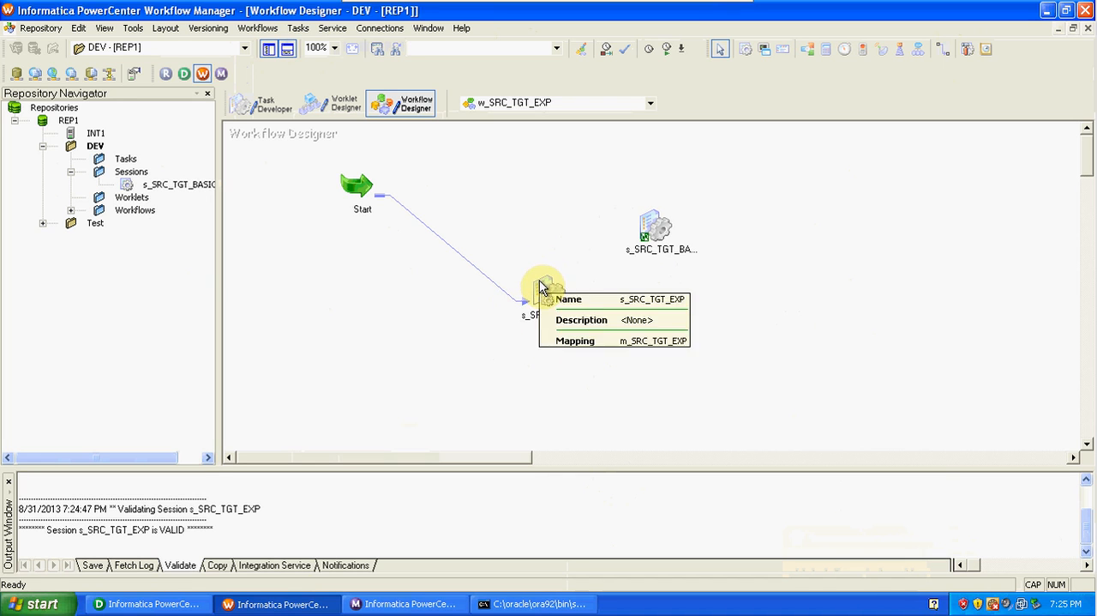
# Delete session s_SRC_TGT_BASIC_LOAD from workflow w_SRC_TGT_EXP and confirm the deletion.
pyautogui.rightClick(662, 231)
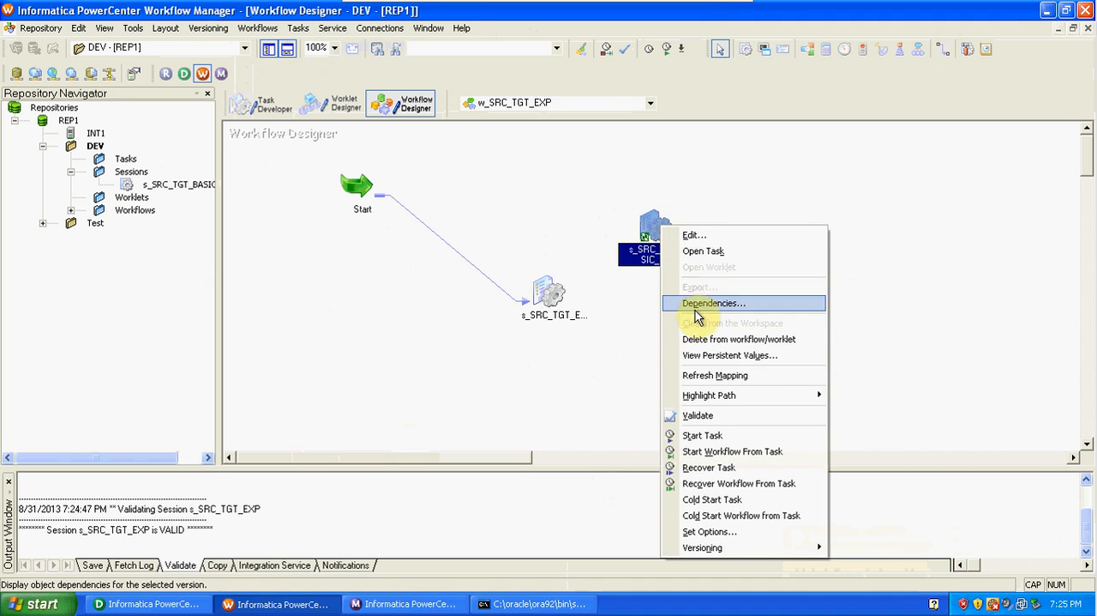
pyautogui.click(703, 339)
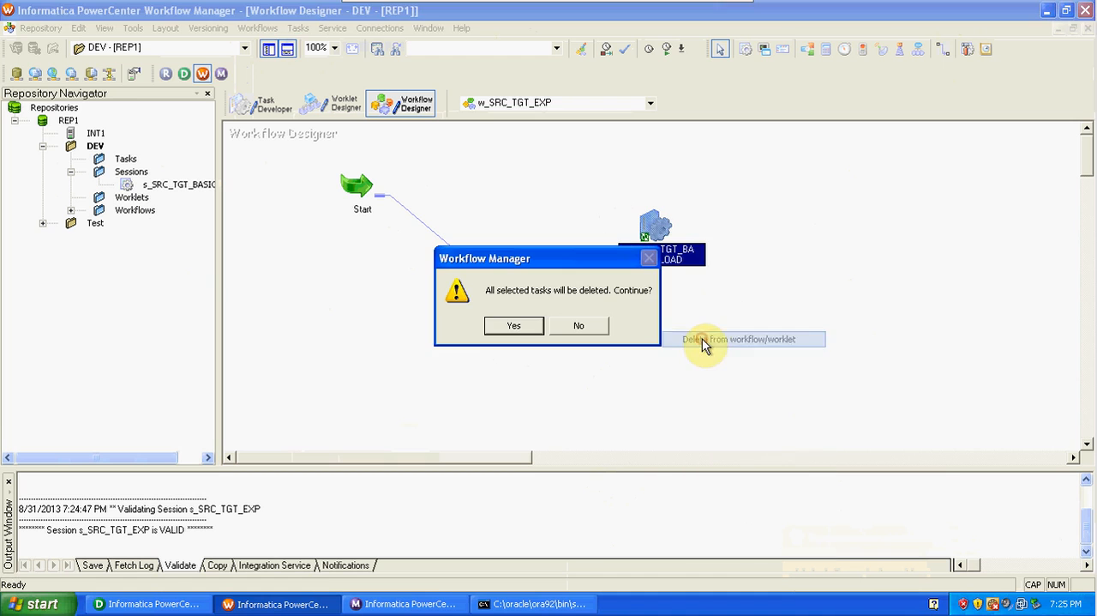
pyautogui.click(510, 338)
pyautogui.click(582, 201)
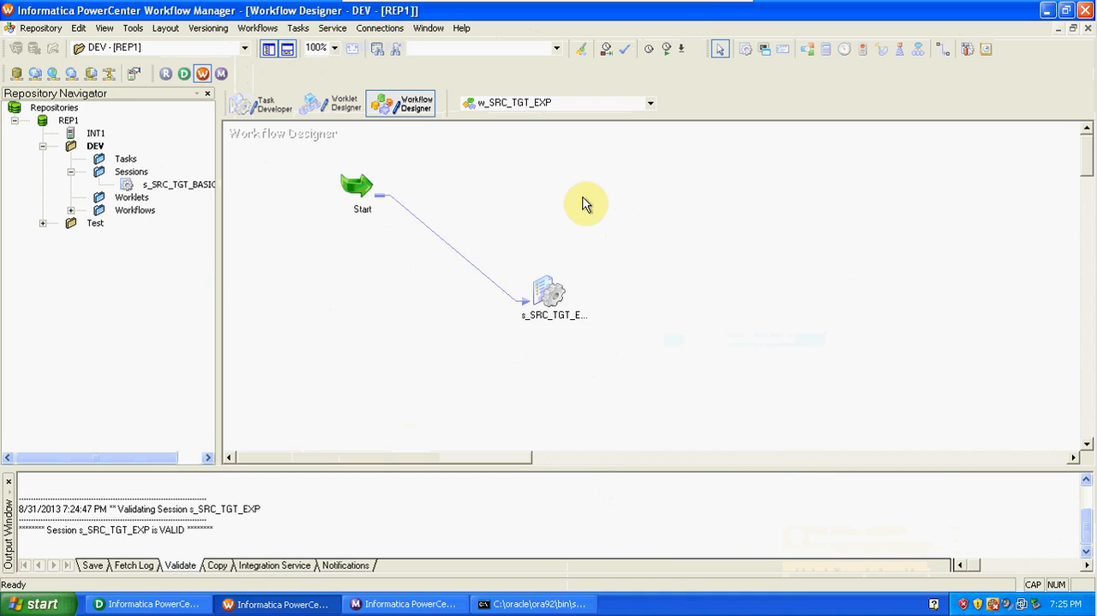
# Validate workflow w_SRC_TGT_EXP and save it to the repository.
pyautogui.click(249, 28)
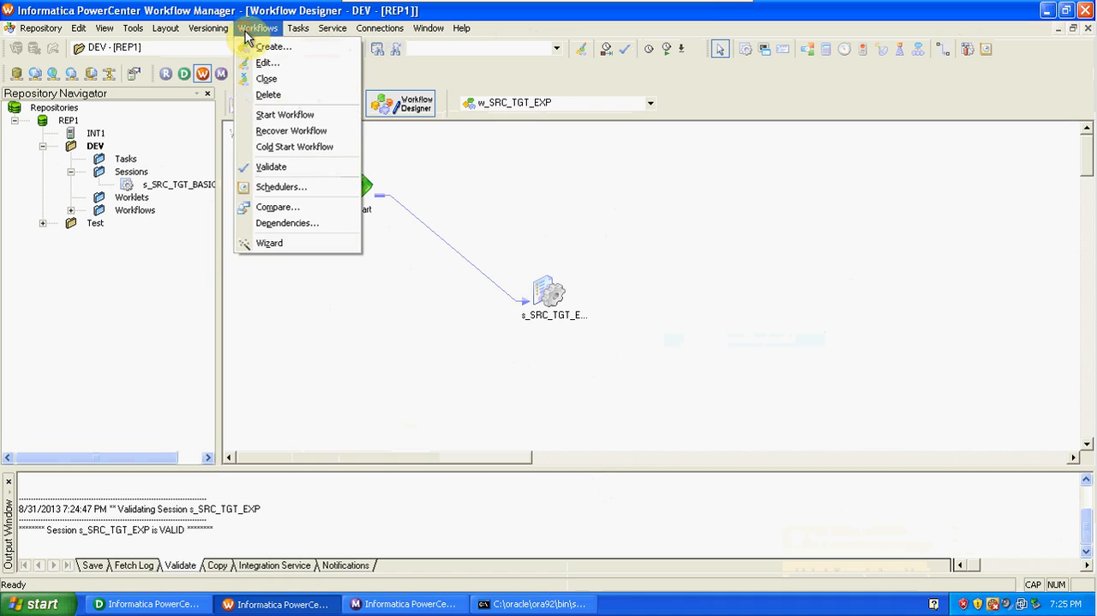
pyautogui.click(271, 167)
pyautogui.click(47, 28)
pyautogui.click(84, 207)
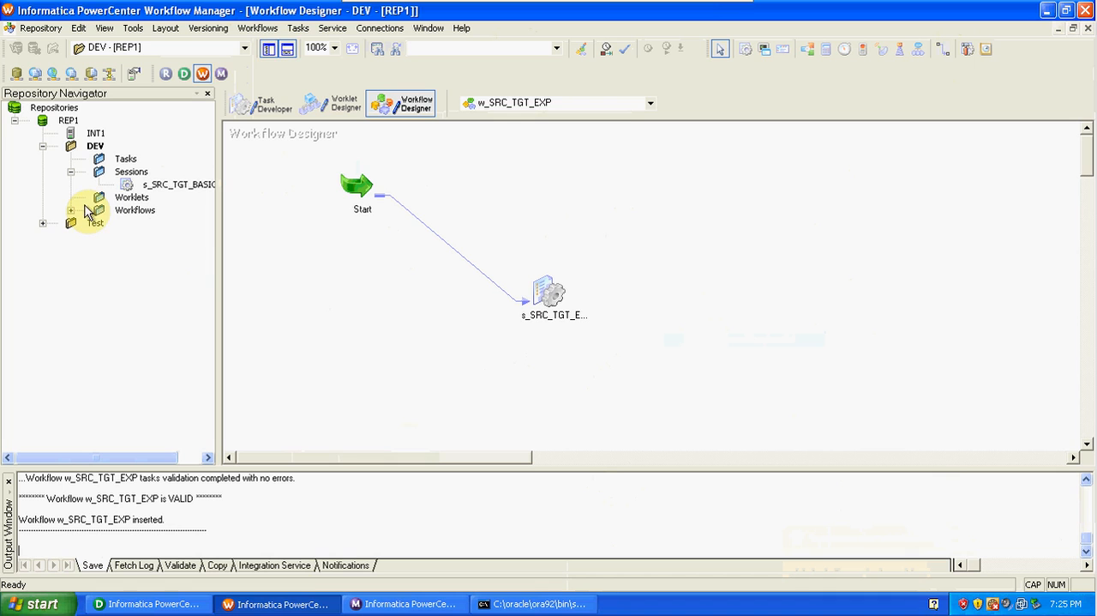
# Start workflow w_SRC_TGT_EXP, and check the run details of session s_SRC_TGT_EXP in Workflow Monitor.
pyautogui.click(256, 33)
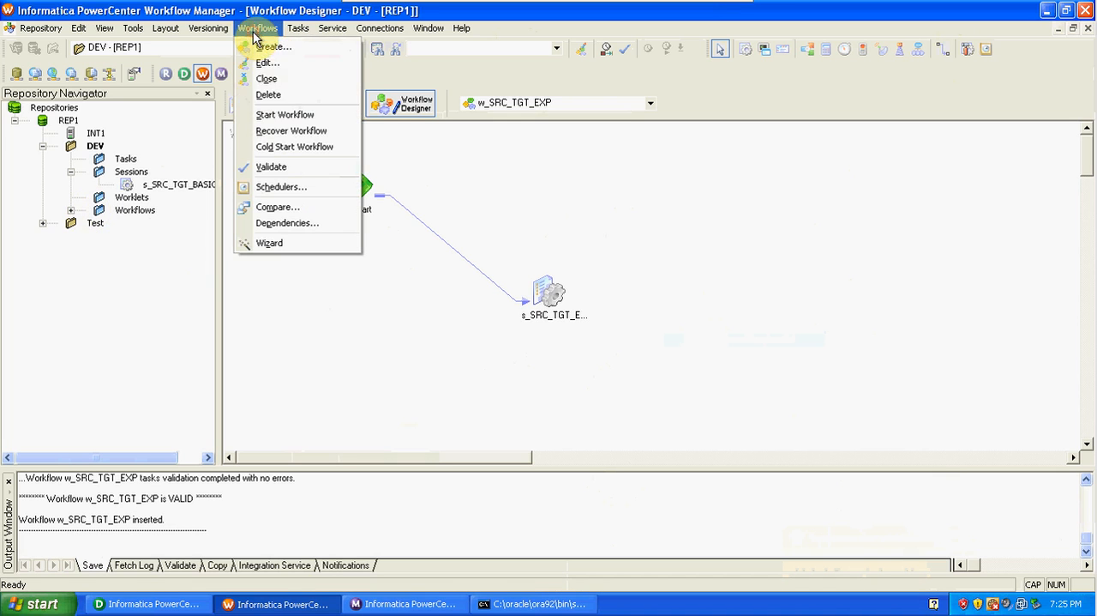
pyautogui.click(269, 114)
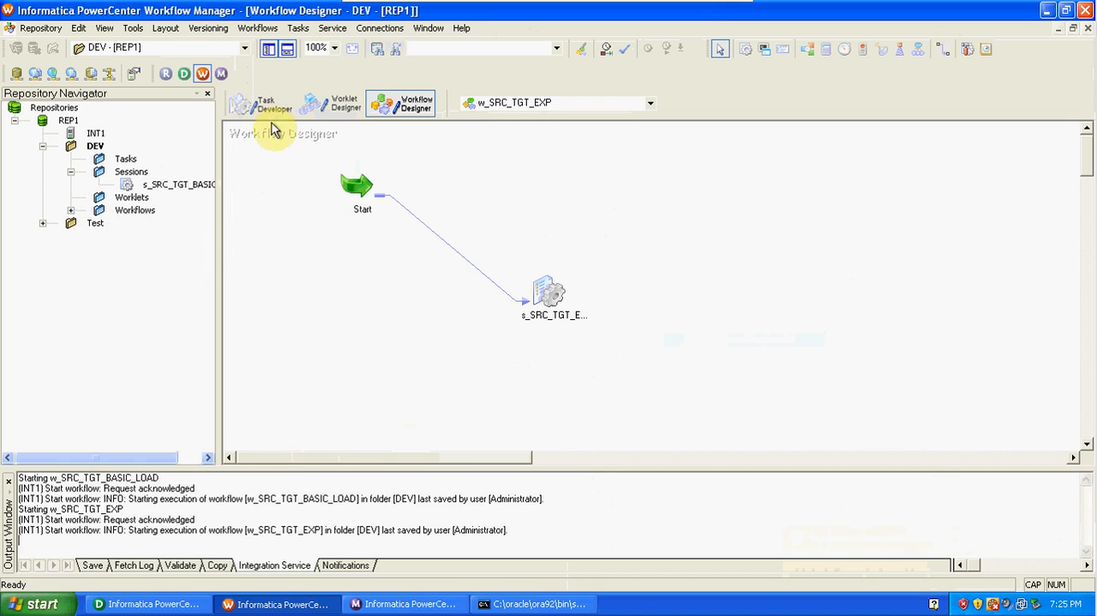
pyautogui.click(410, 604)
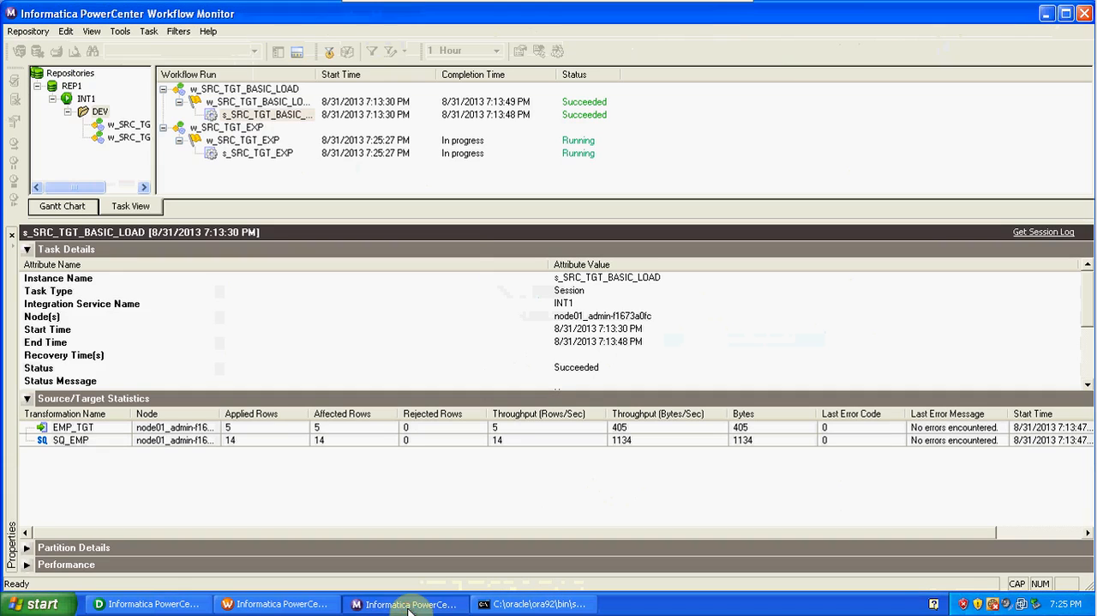
pyautogui.click(290, 160)
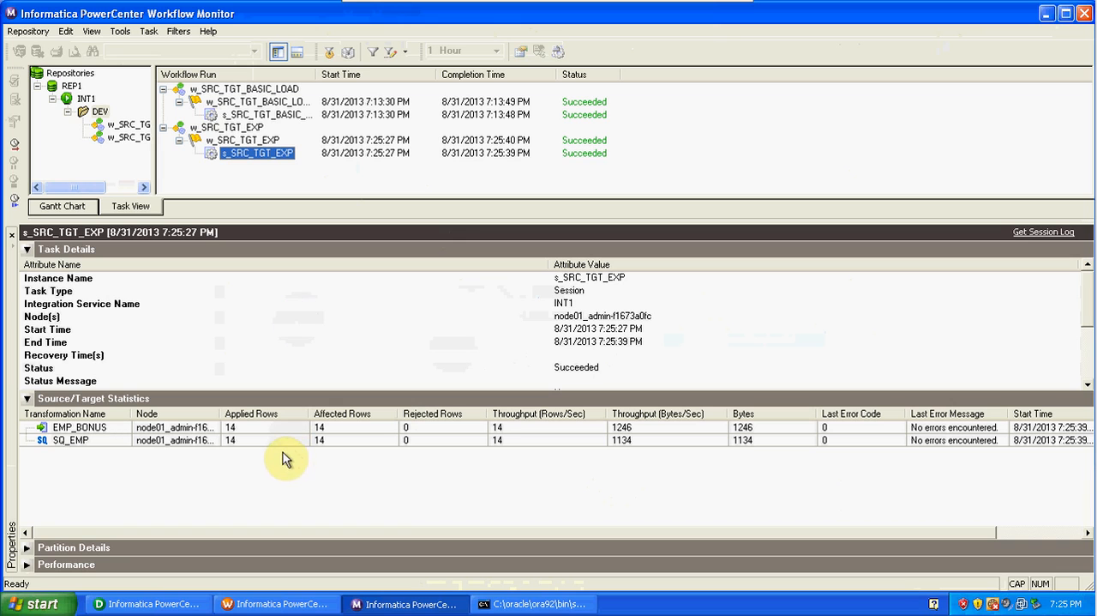
# Switch to Designer and preview the data of the EMP_BONUS target, connecting with the database account password.
pyautogui.click(154, 604)
pyautogui.rightClick(823, 198)
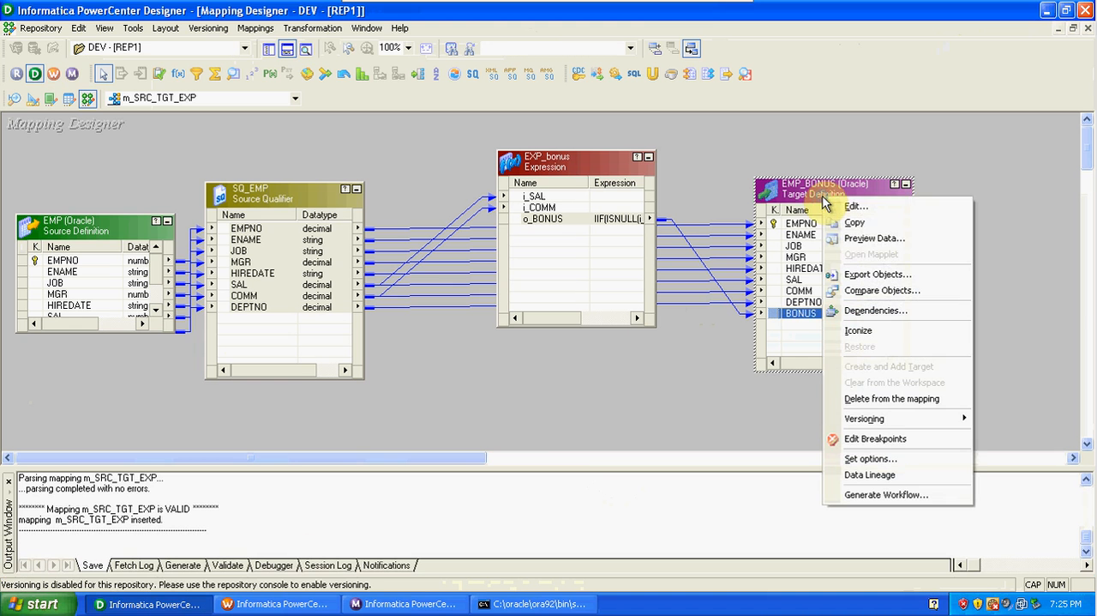
pyautogui.click(861, 239)
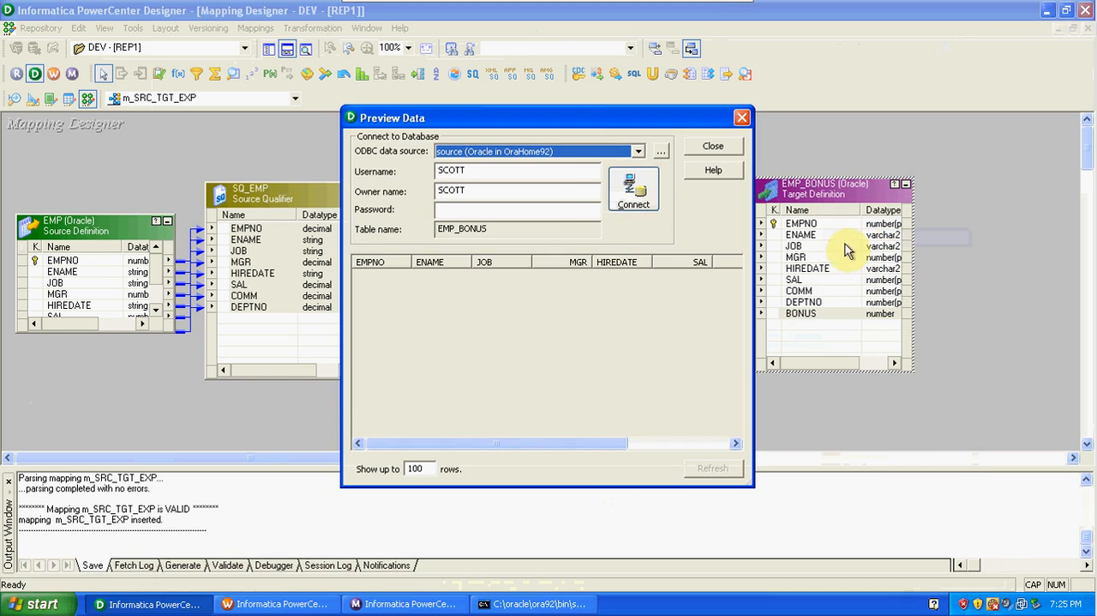
pyautogui.click(535, 209)
pyautogui.write('tiger')
pyautogui.press('Return')
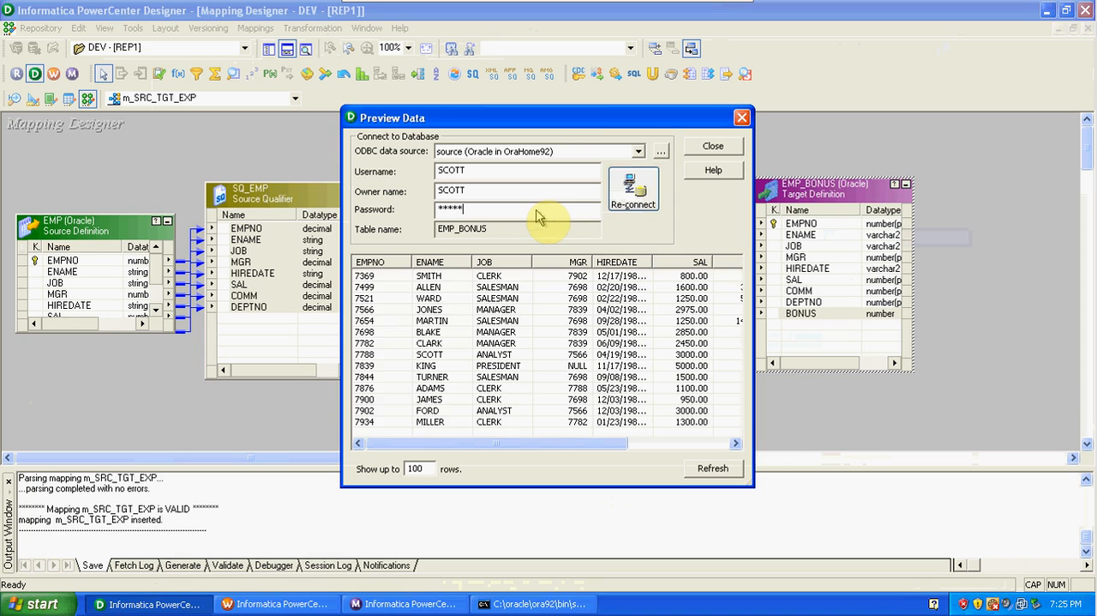
# Widen the preview to compare SAL, COMM and BONUS for rows with and without commission, and close it.
pyautogui.moveTo(755, 243); pyautogui.dragTo(1052, 247)
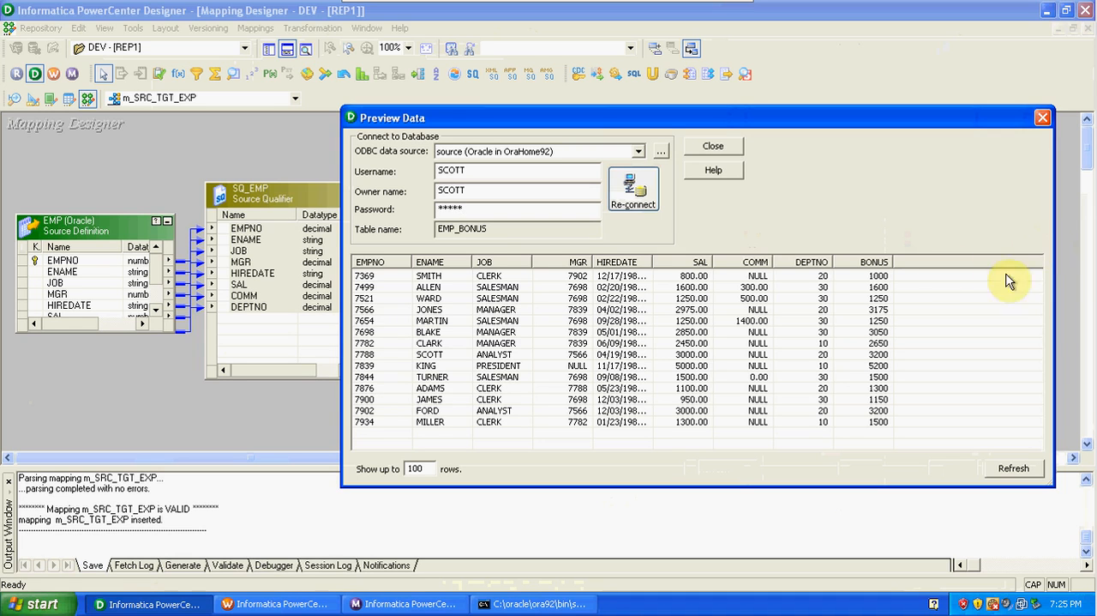
pyautogui.click(887, 279)
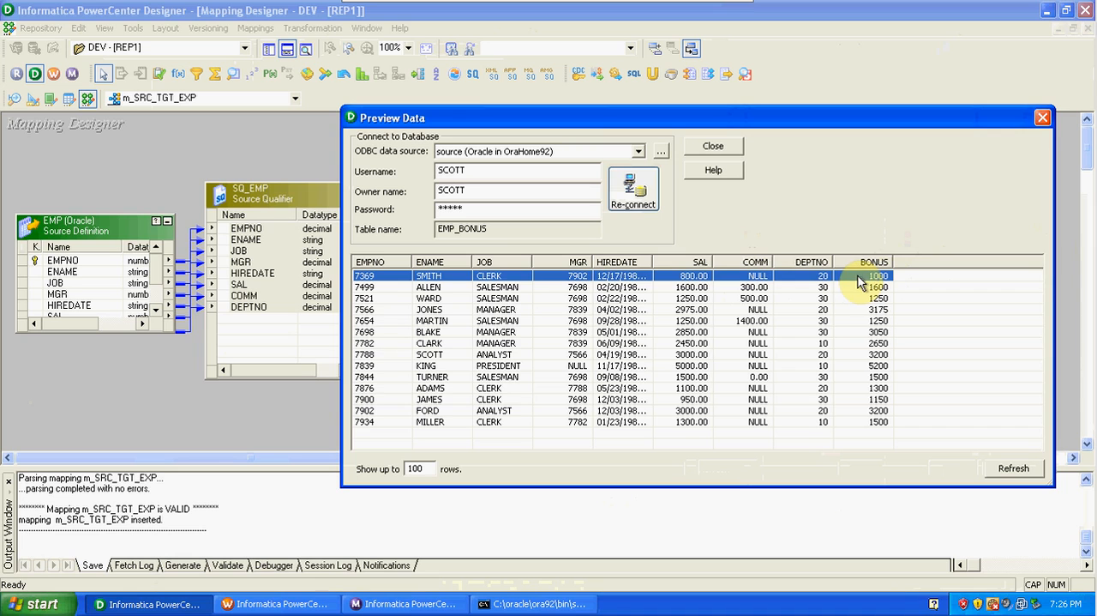
pyautogui.click(756, 288)
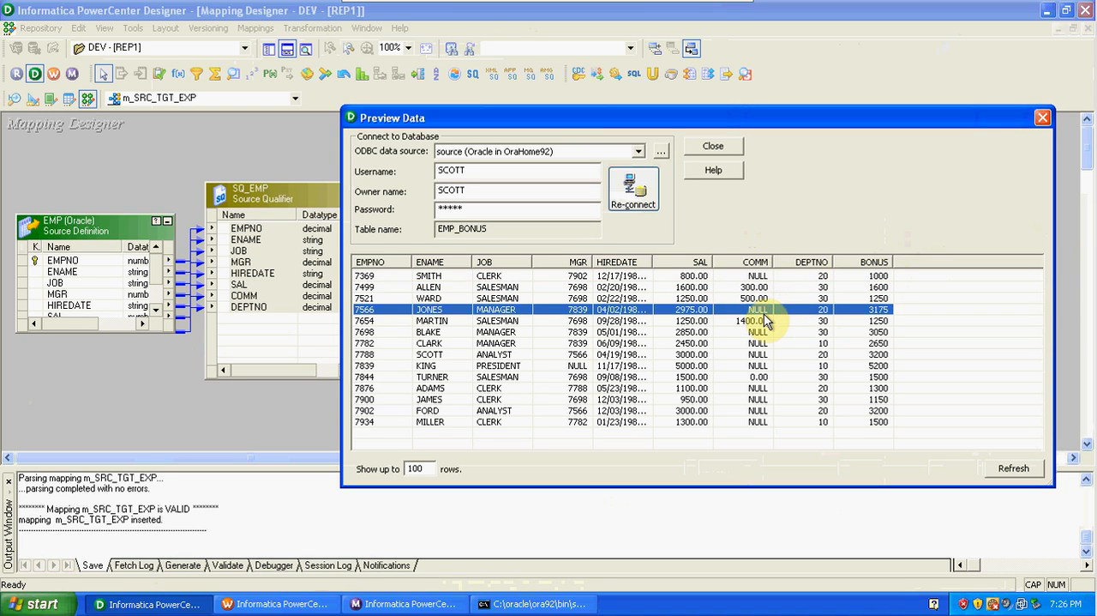
pyautogui.click(763, 336)
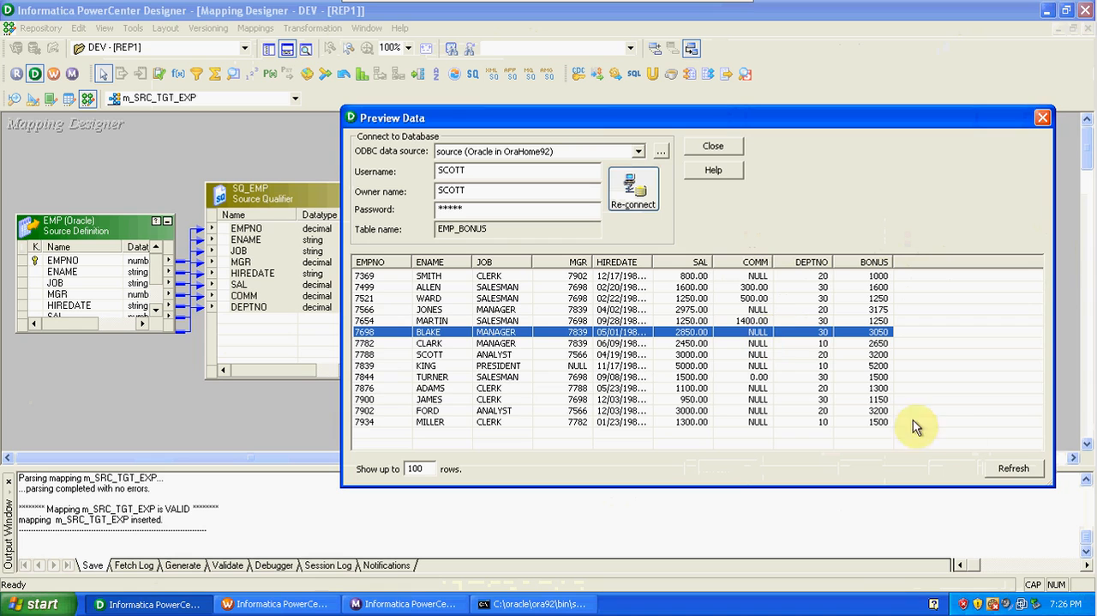
pyautogui.click(1041, 120)
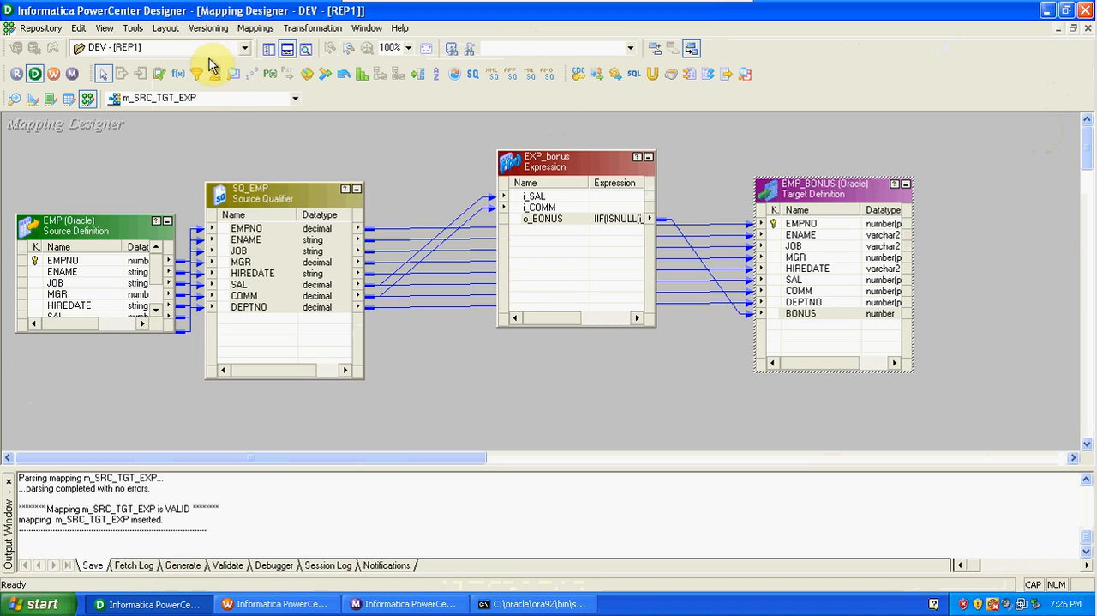
# Open mapping m_SRC_TGT_BASIC_LOAD and try to link HIREDATE in SQ_EMP directly to COMM in EMP_TGT, bypassing filter FIL_DEPTNO20.
pyautogui.click(227, 98)
pyautogui.click(221, 113)
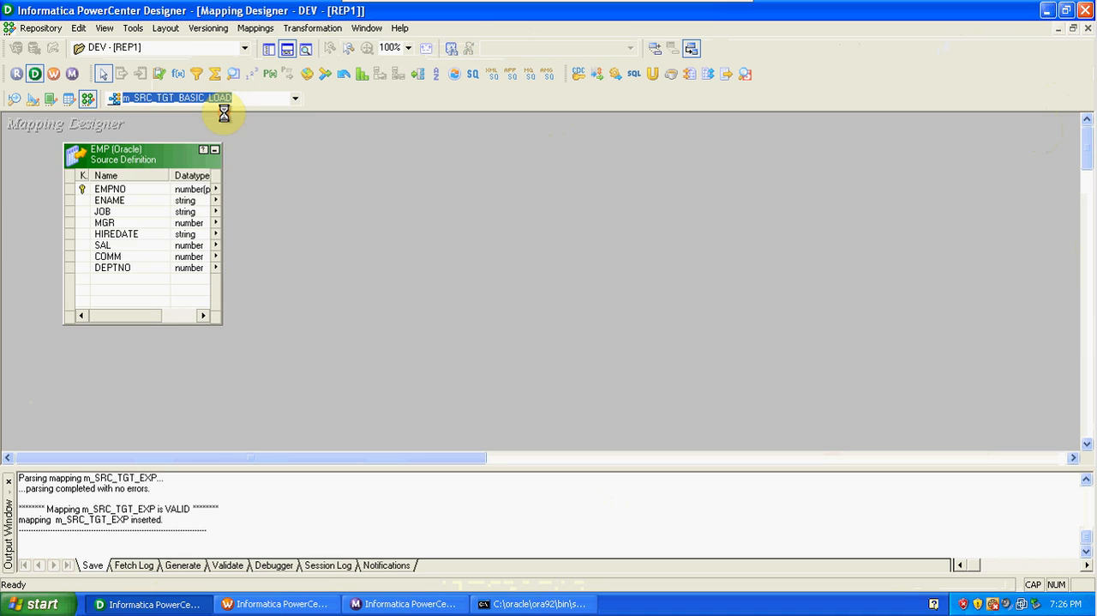
pyautogui.moveTo(325, 241); pyautogui.dragTo(802, 256)
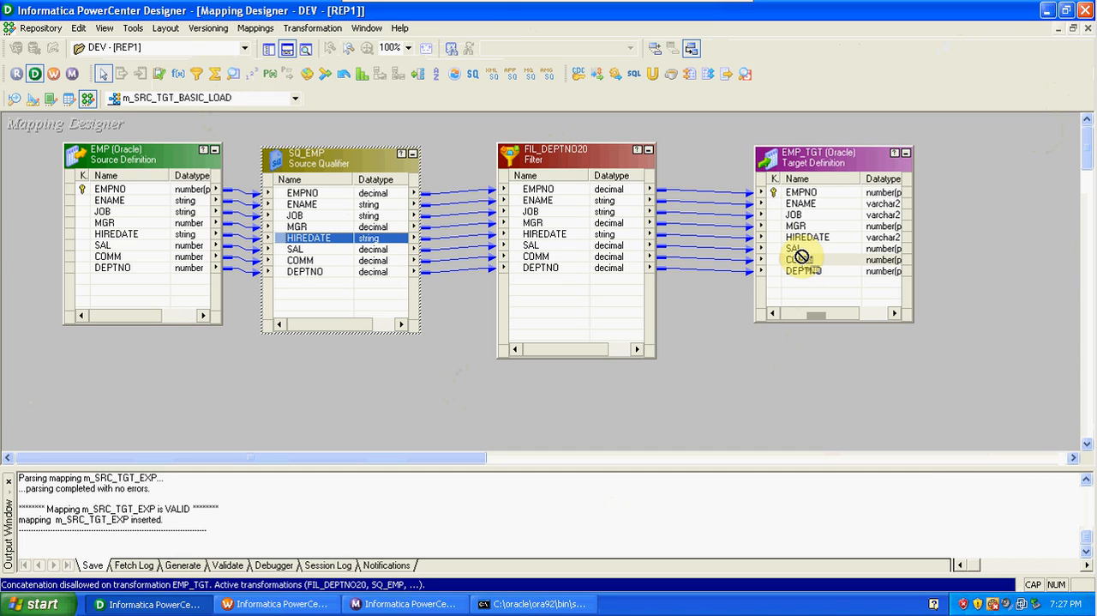
pyautogui.moveTo(801, 256); pyautogui.dragTo(802, 258)
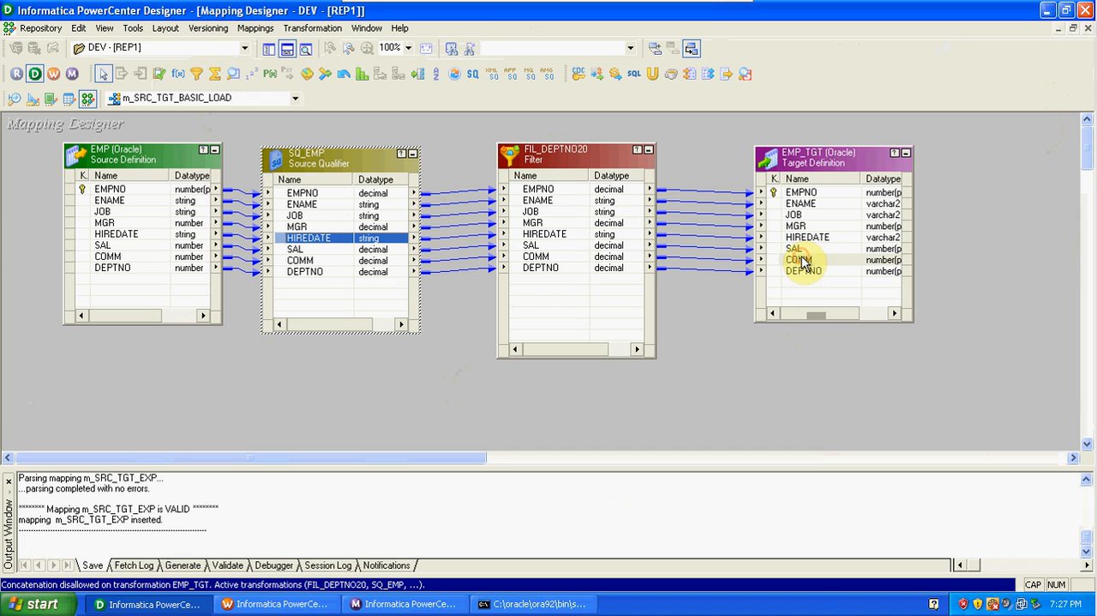
pyautogui.click(442, 405)
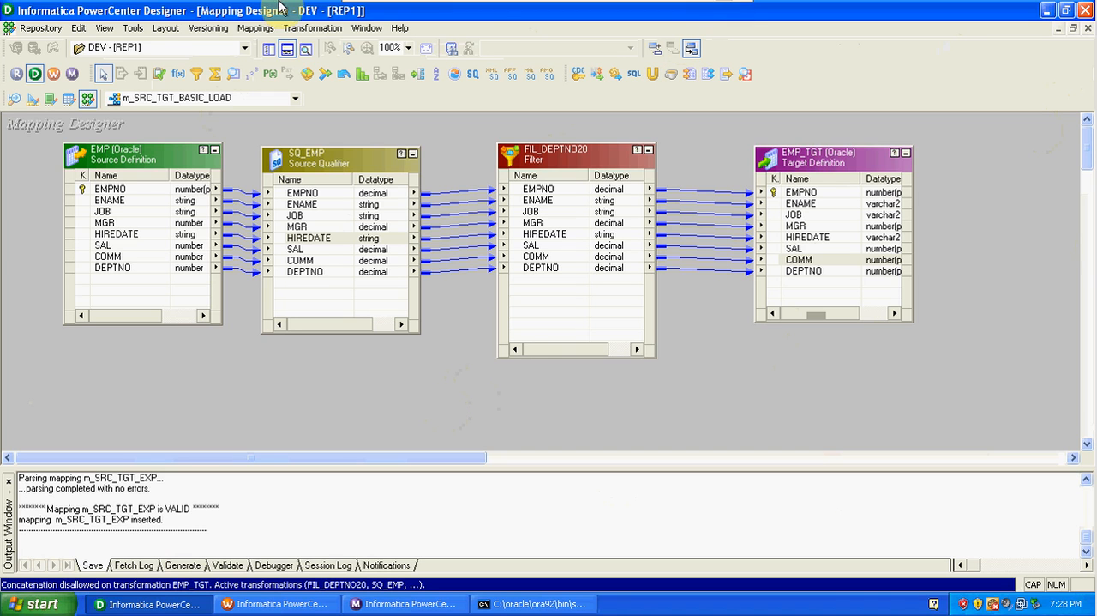
# Leave full-screen mode of the Windows XP Professional virtual machine and return it to a window on the host desktop.
pyautogui.moveTo(375, 7)
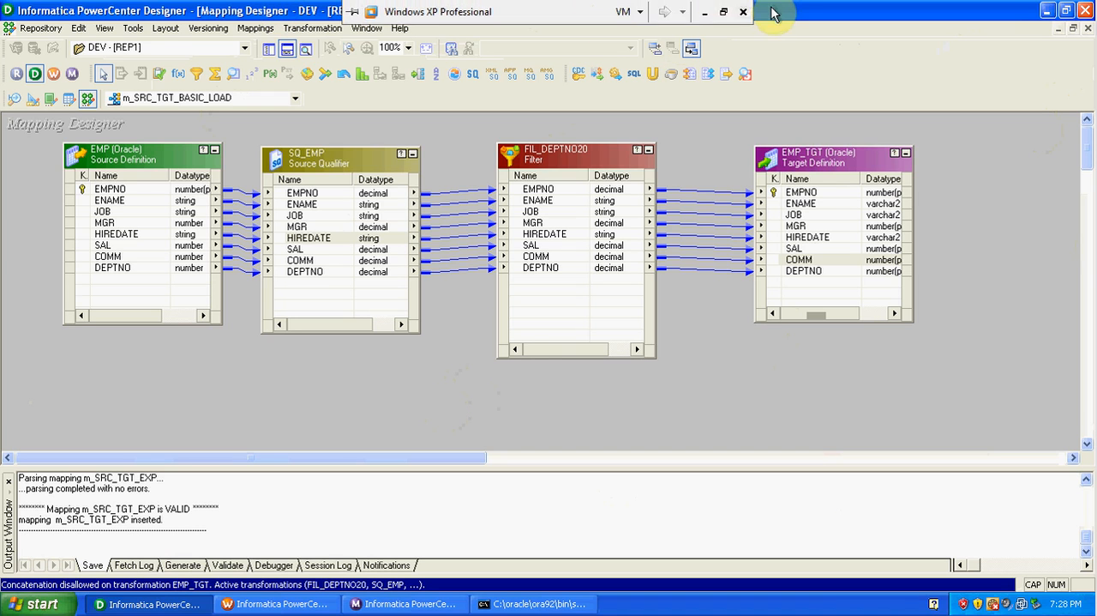
pyautogui.click(728, 13)
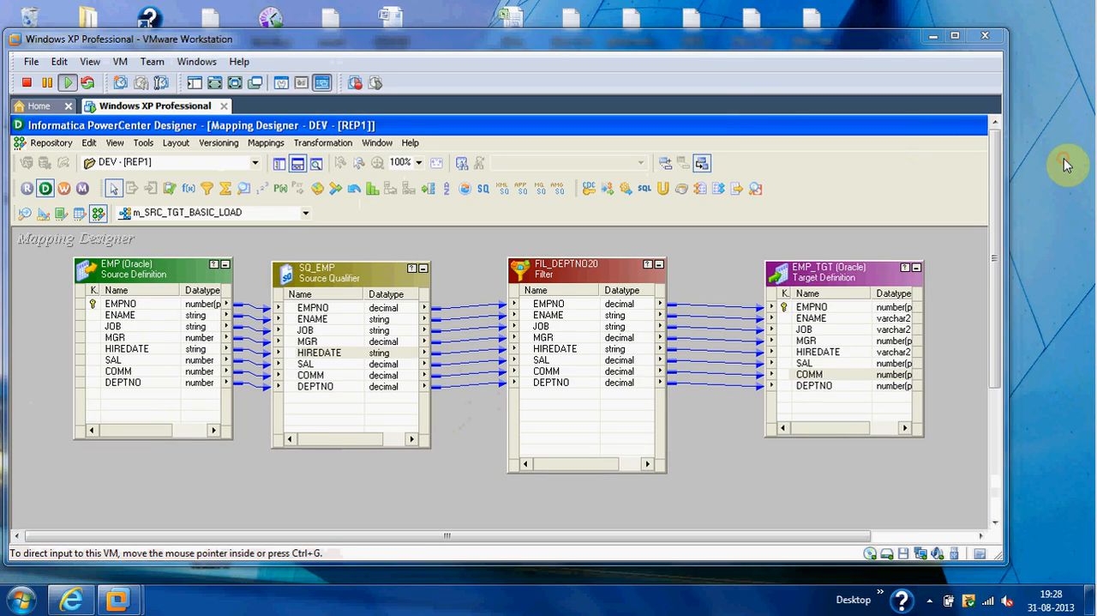